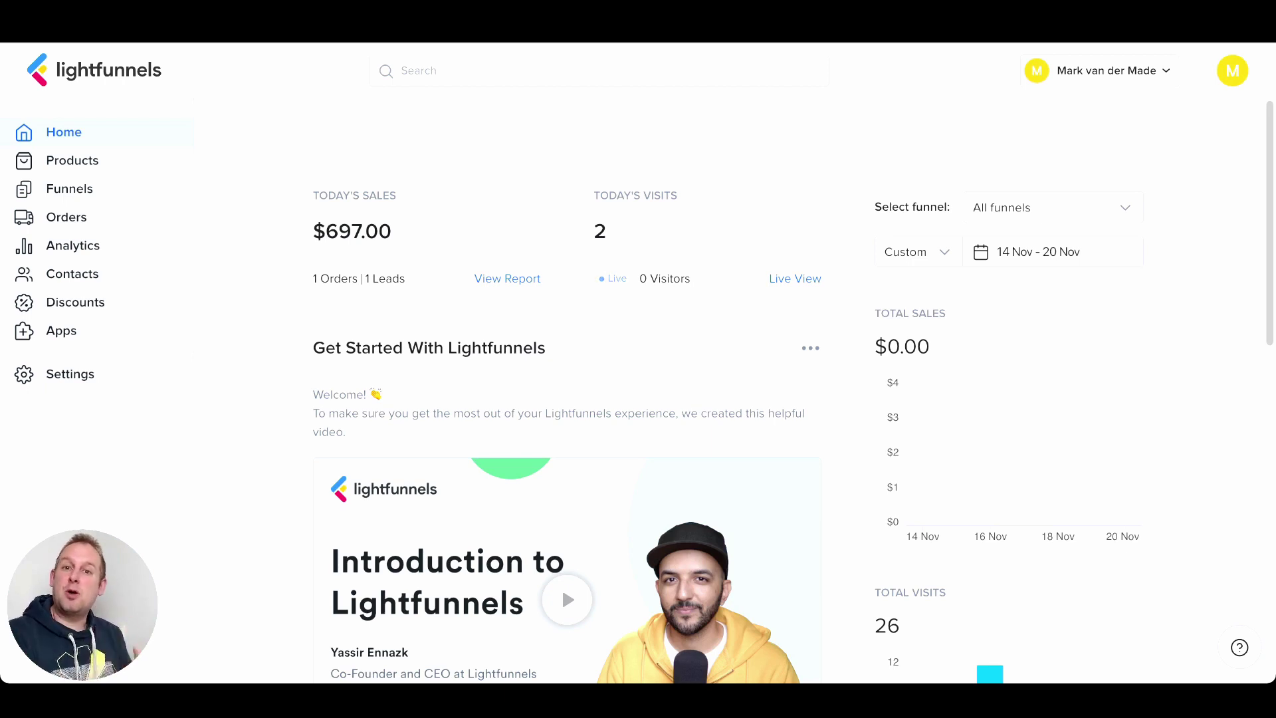
Step: Look over the dashboard statistics and open the account settings to review the General details
{"action": "scroll", "coordinate": [561, 588], "scroll_direction": "down", "scroll_amount": 12}
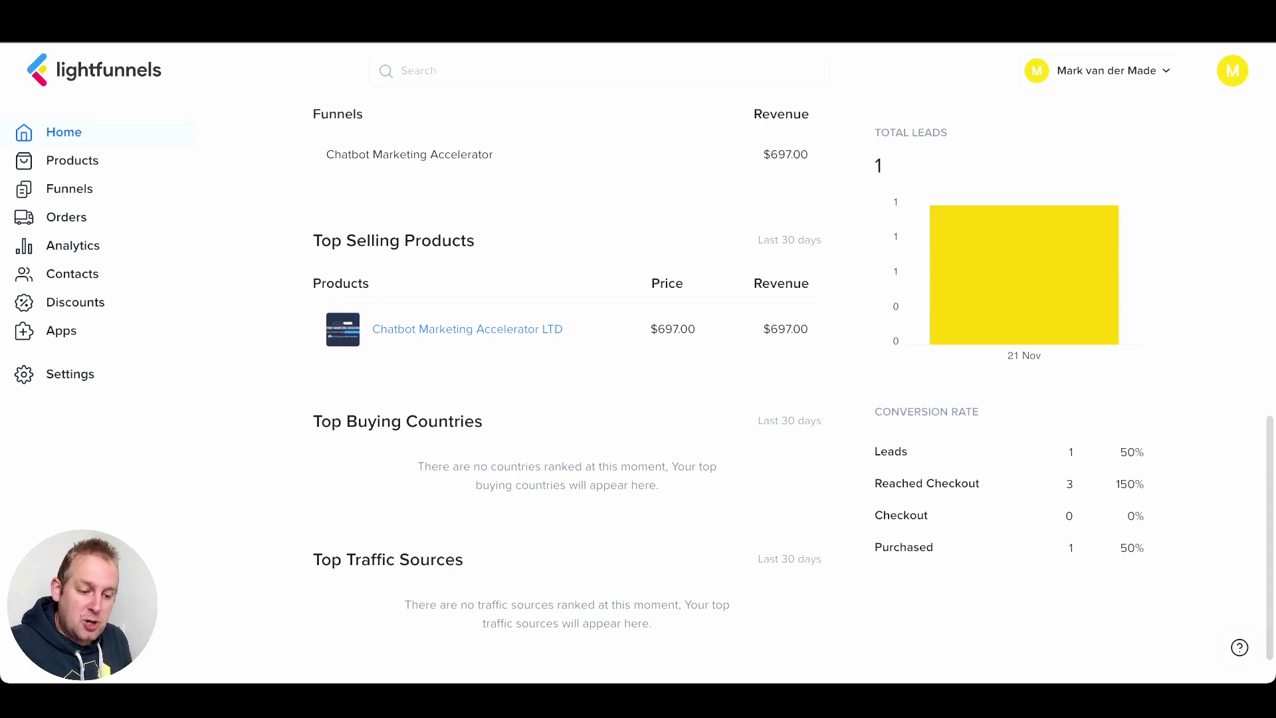
{"action": "left_click", "coordinate": [69, 374]}
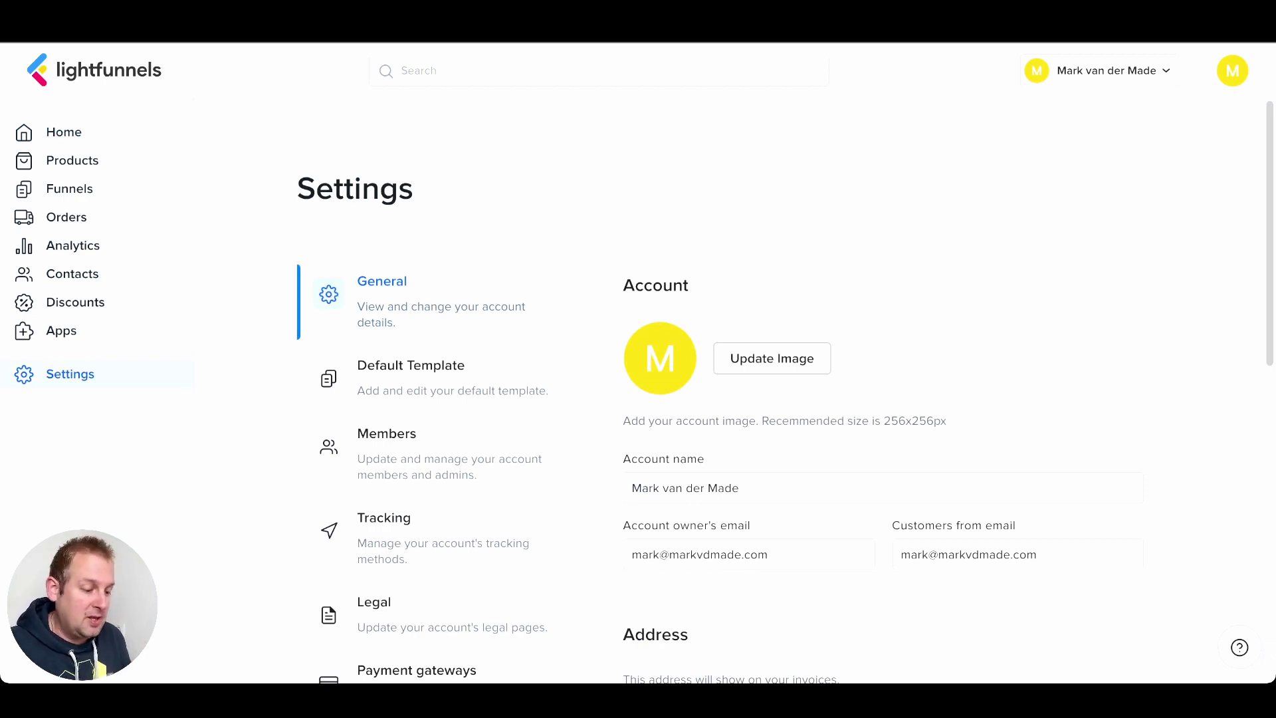
{"action": "scroll", "coordinate": [665, 425], "scroll_direction": "down", "scroll_amount": 1}
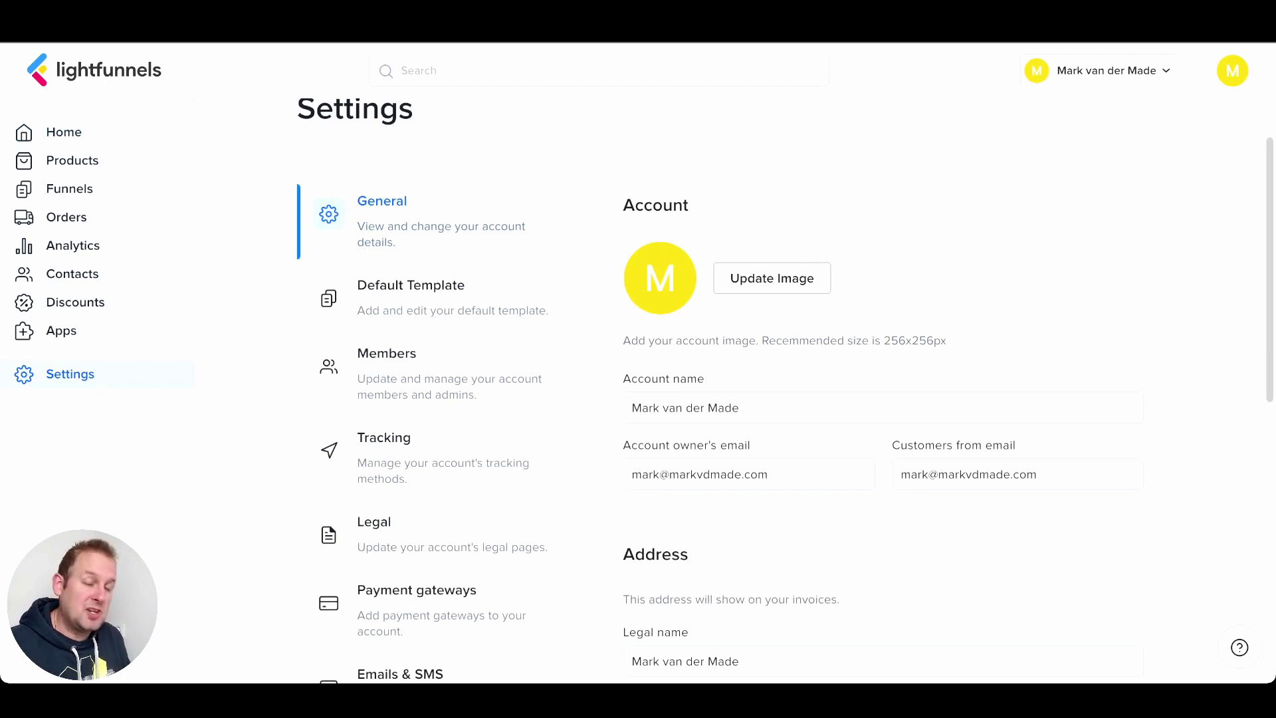
{"action": "scroll", "coordinate": [784, 392], "scroll_direction": "down", "scroll_amount": 1}
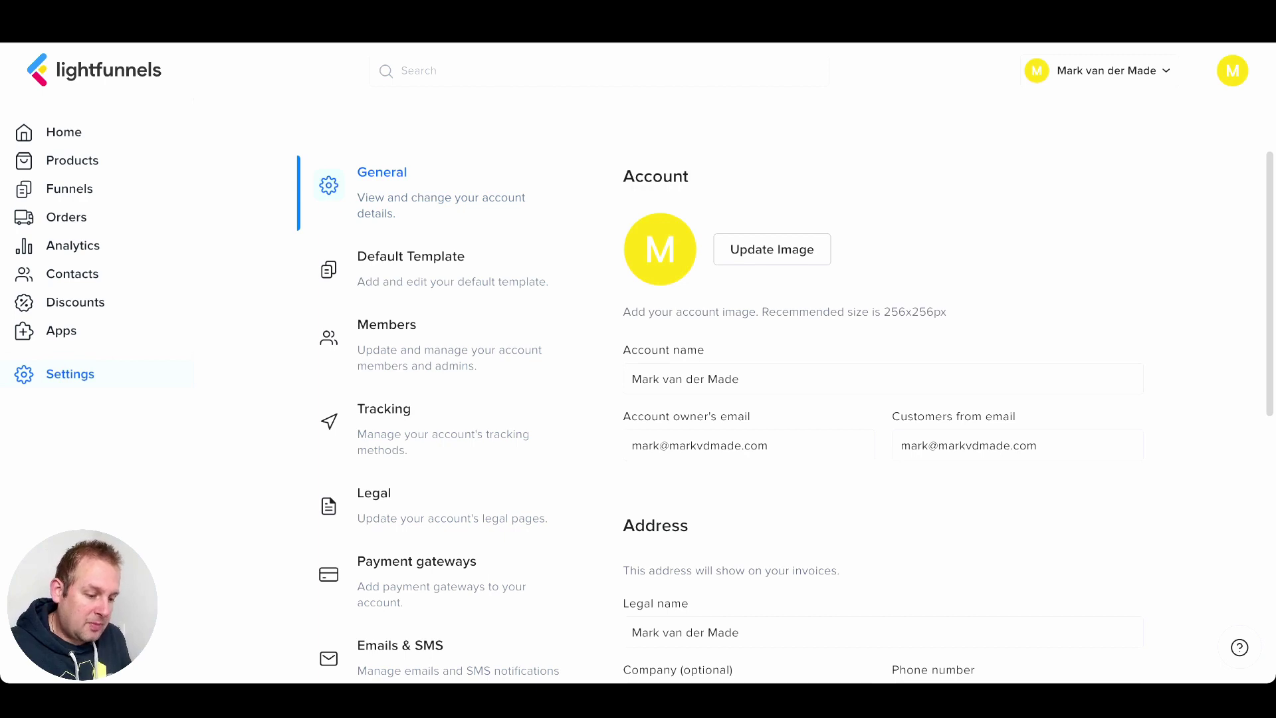
{"action": "scroll", "coordinate": [784, 412], "scroll_direction": "down", "scroll_amount": 10}
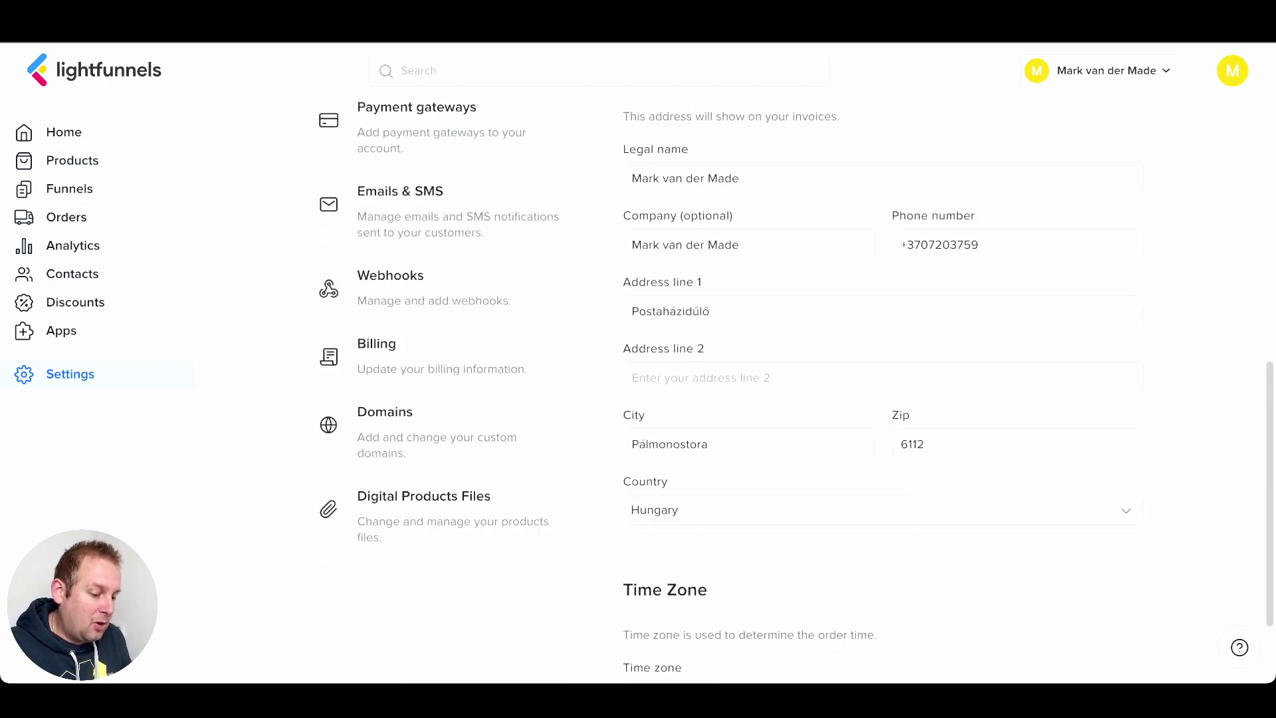
{"action": "scroll", "coordinate": [784, 392], "scroll_direction": "up", "scroll_amount": 10}
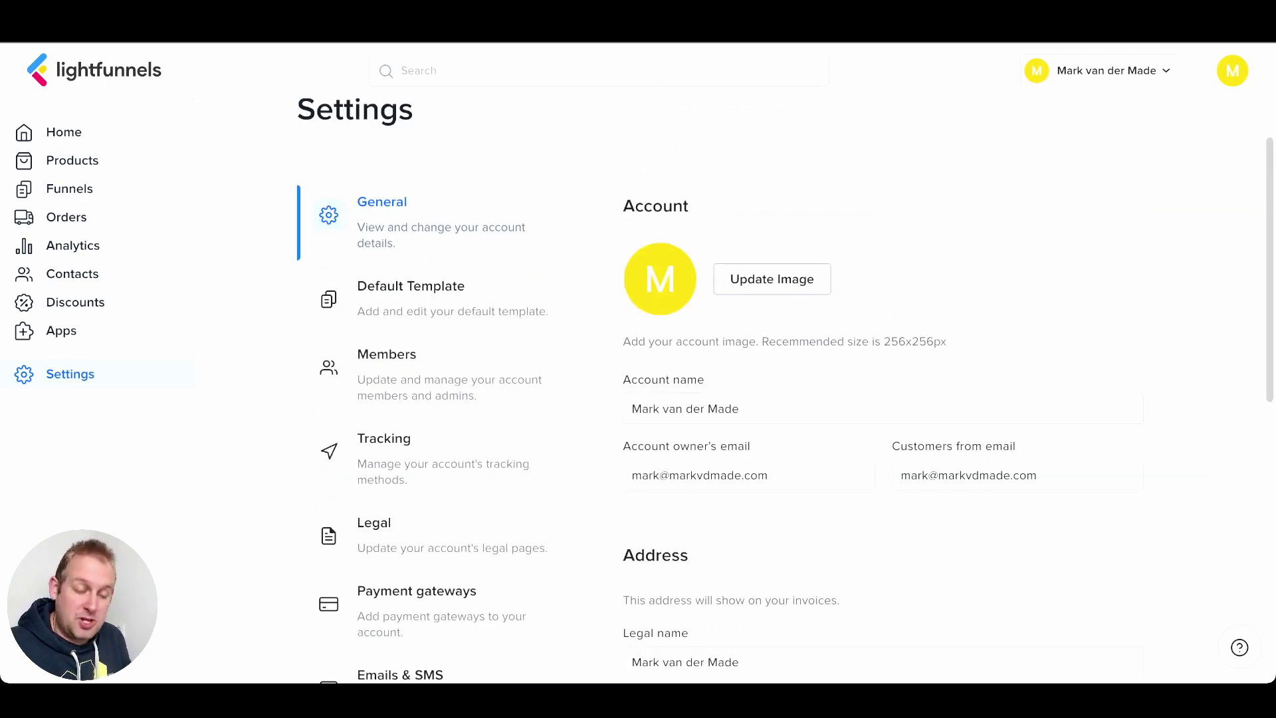
Step: Open the Default Template settings and browse the templates offered for funnels created from the product page
{"action": "left_click", "coordinate": [411, 286]}
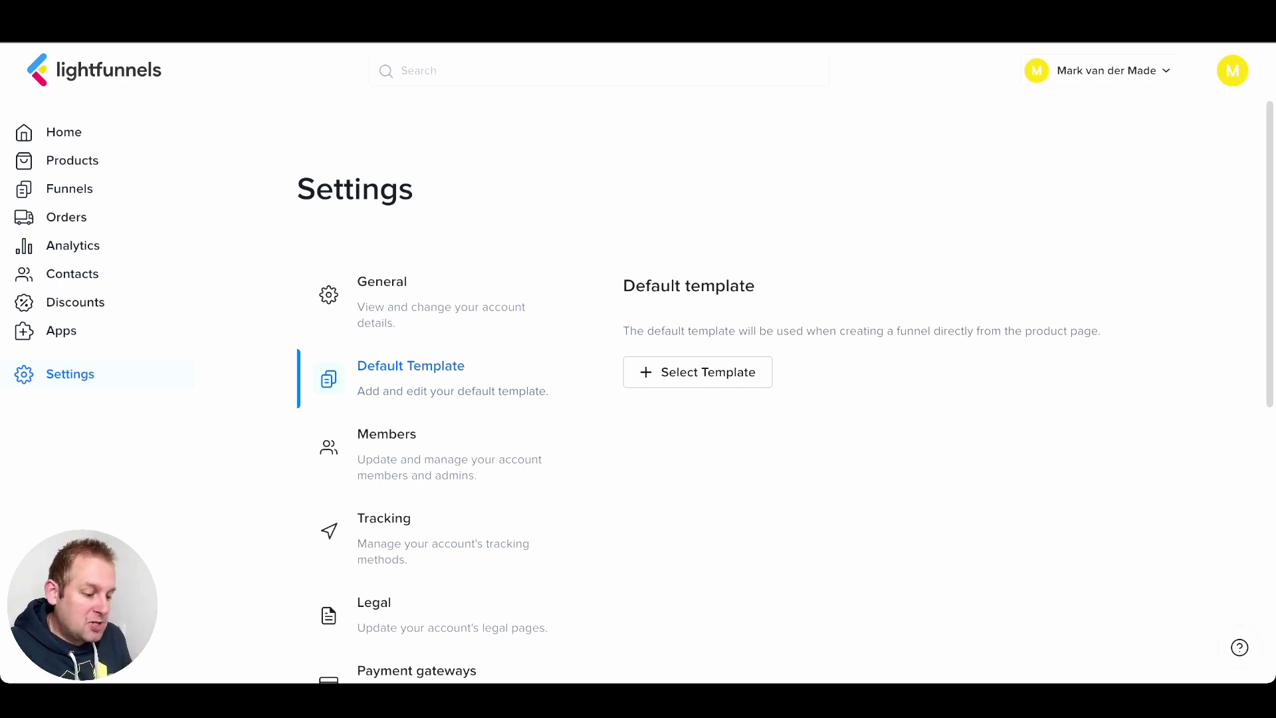
{"action": "left_click", "coordinate": [698, 372]}
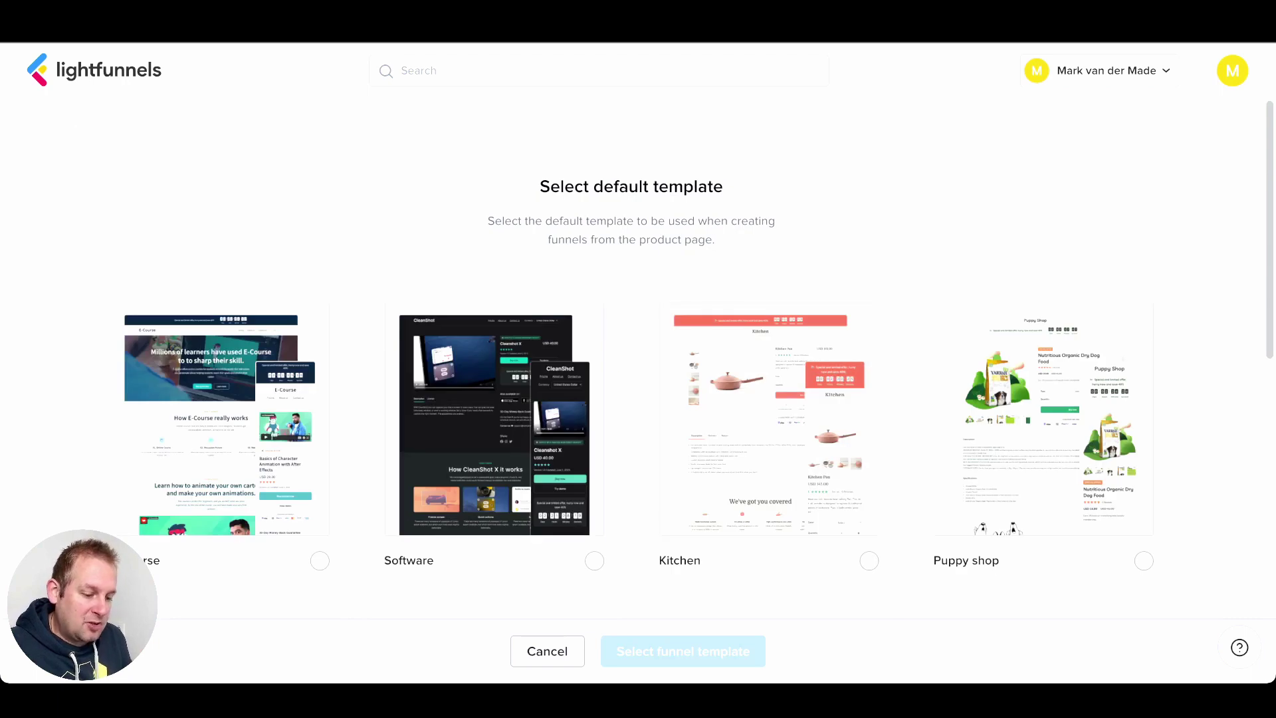
{"action": "scroll", "coordinate": [494, 425], "scroll_direction": "down", "scroll_amount": 4}
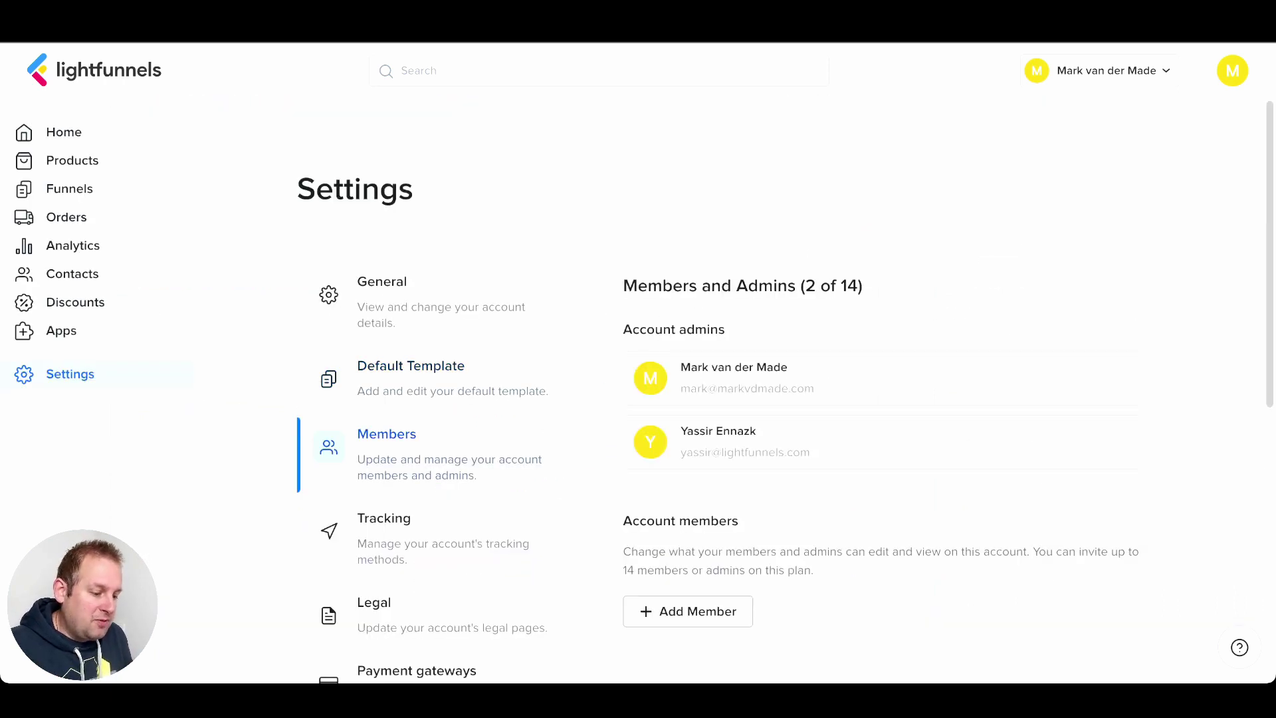
Step: Review the account admins and the account members section in the Members settings
{"action": "scroll", "coordinate": [784, 392], "scroll_direction": "down", "scroll_amount": 4}
{"action": "scroll", "coordinate": [784, 392], "scroll_direction": "up", "scroll_amount": 3}
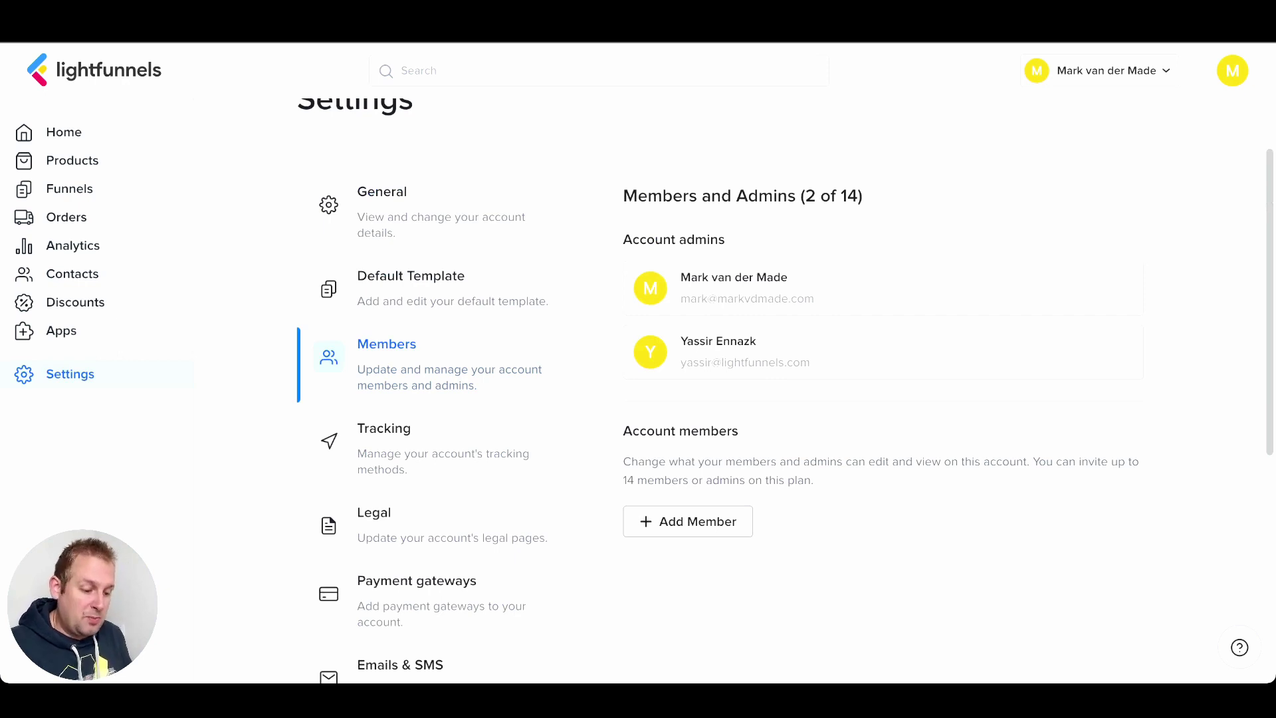
{"action": "scroll", "coordinate": [784, 392], "scroll_direction": "down", "scroll_amount": 1}
Step: Open the Tracking settings and review the Google Analytics, Facebook, TikTok and Snapchat pixel options
{"action": "left_click", "coordinate": [384, 366]}
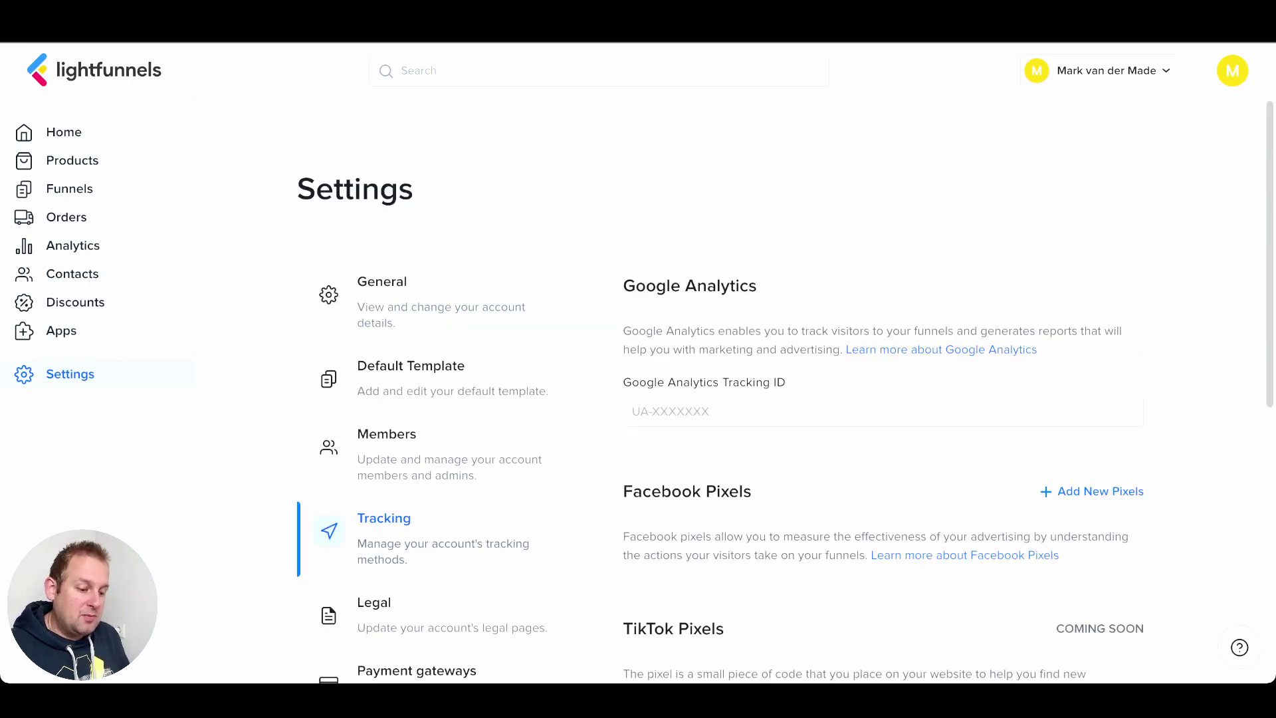
{"action": "scroll", "coordinate": [784, 392], "scroll_direction": "down", "scroll_amount": 1}
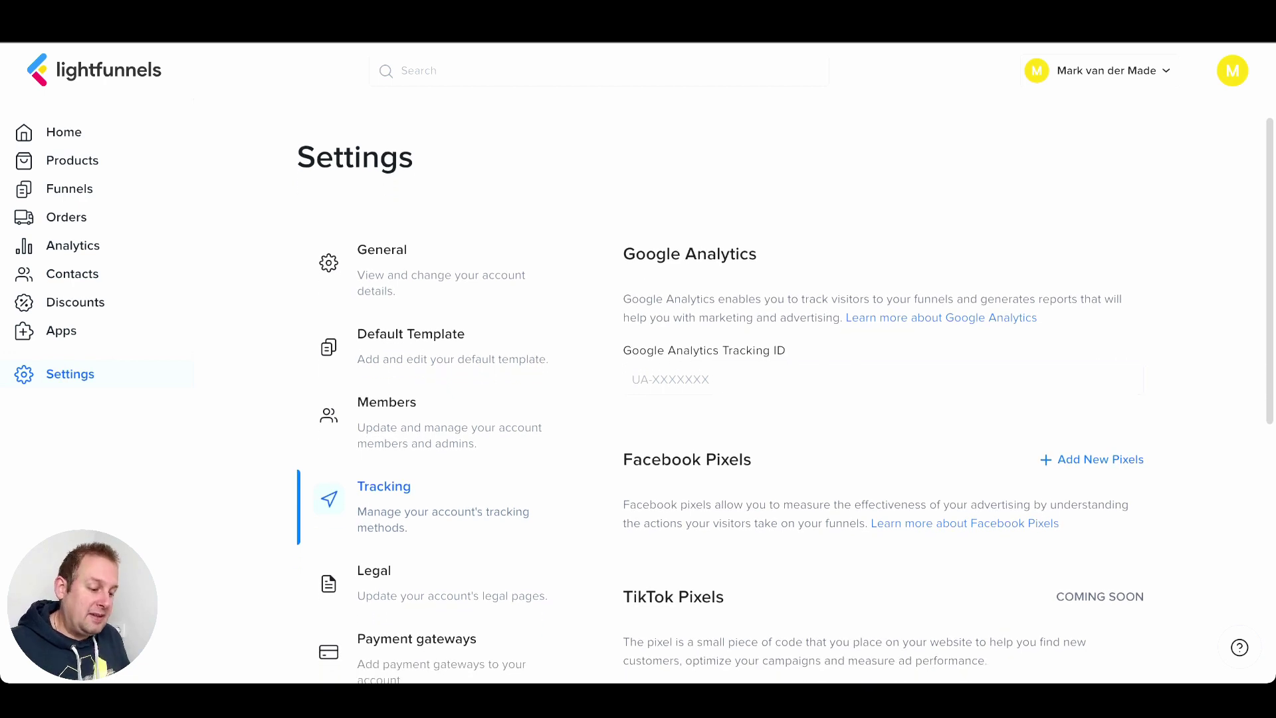
{"action": "scroll", "coordinate": [784, 392], "scroll_direction": "down", "scroll_amount": 2}
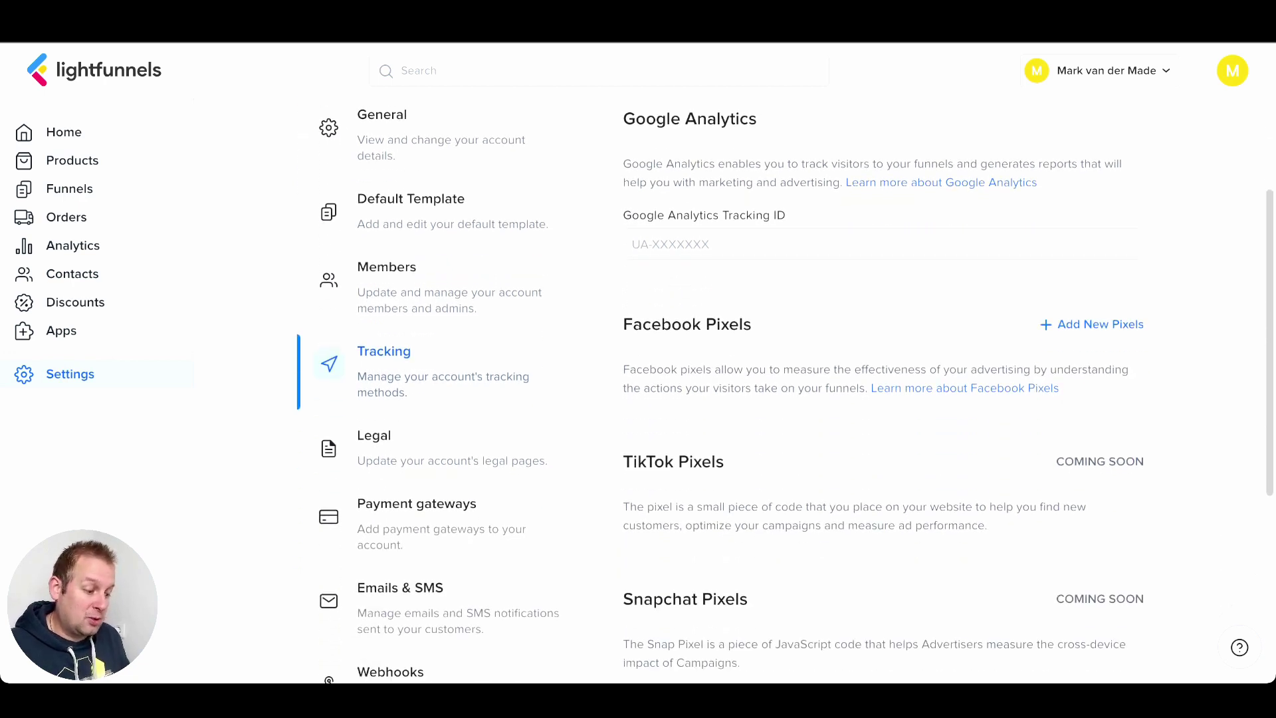
{"action": "scroll", "coordinate": [784, 392], "scroll_direction": "down", "scroll_amount": 2}
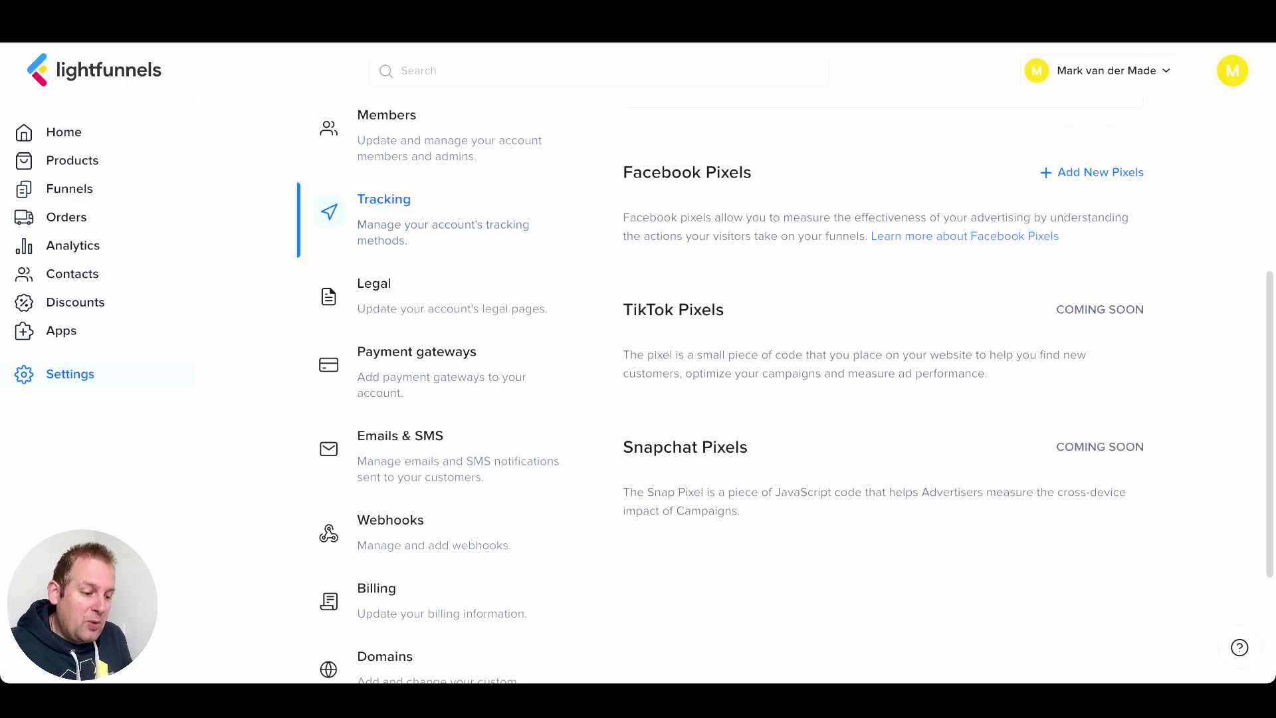
Step: Open the Legal settings and examine the available variables, such as {{funnel.name}}, and the Refund Policy text
{"action": "left_click", "coordinate": [374, 283]}
{"action": "scroll", "coordinate": [714, 426], "scroll_direction": "down", "scroll_amount": 1}
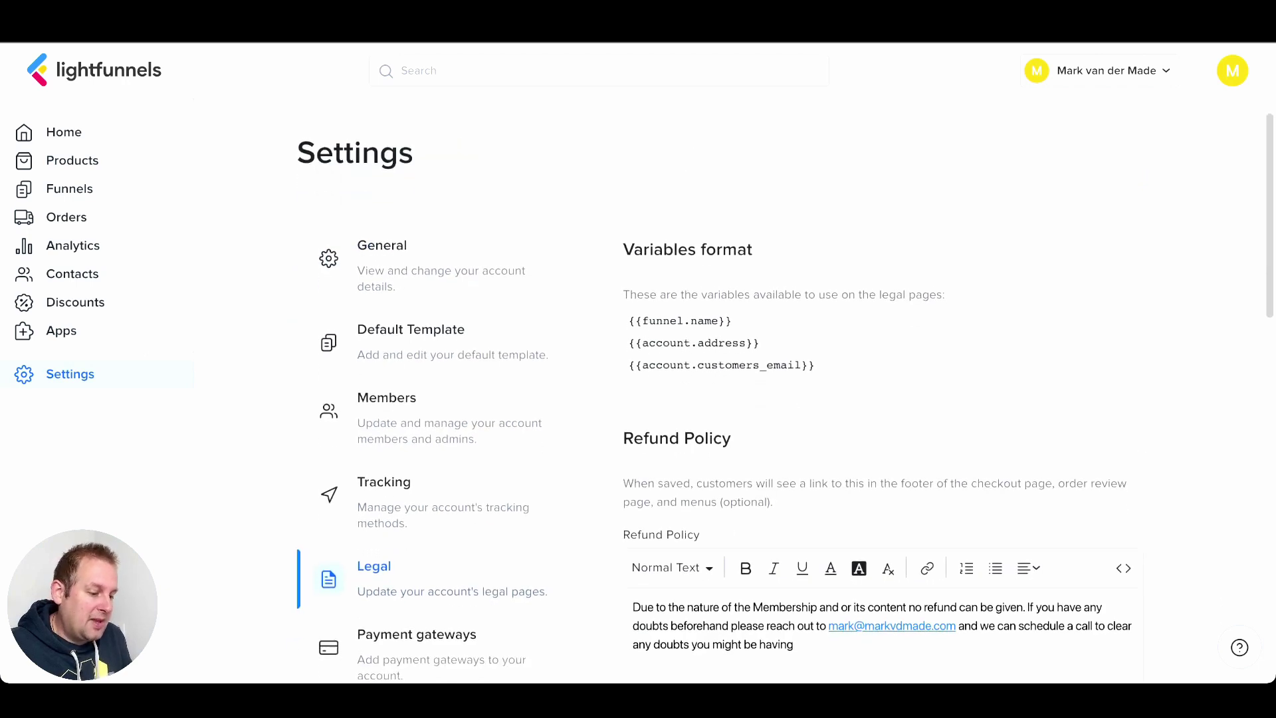
{"action": "scroll", "coordinate": [714, 403], "scroll_direction": "down", "scroll_amount": 2}
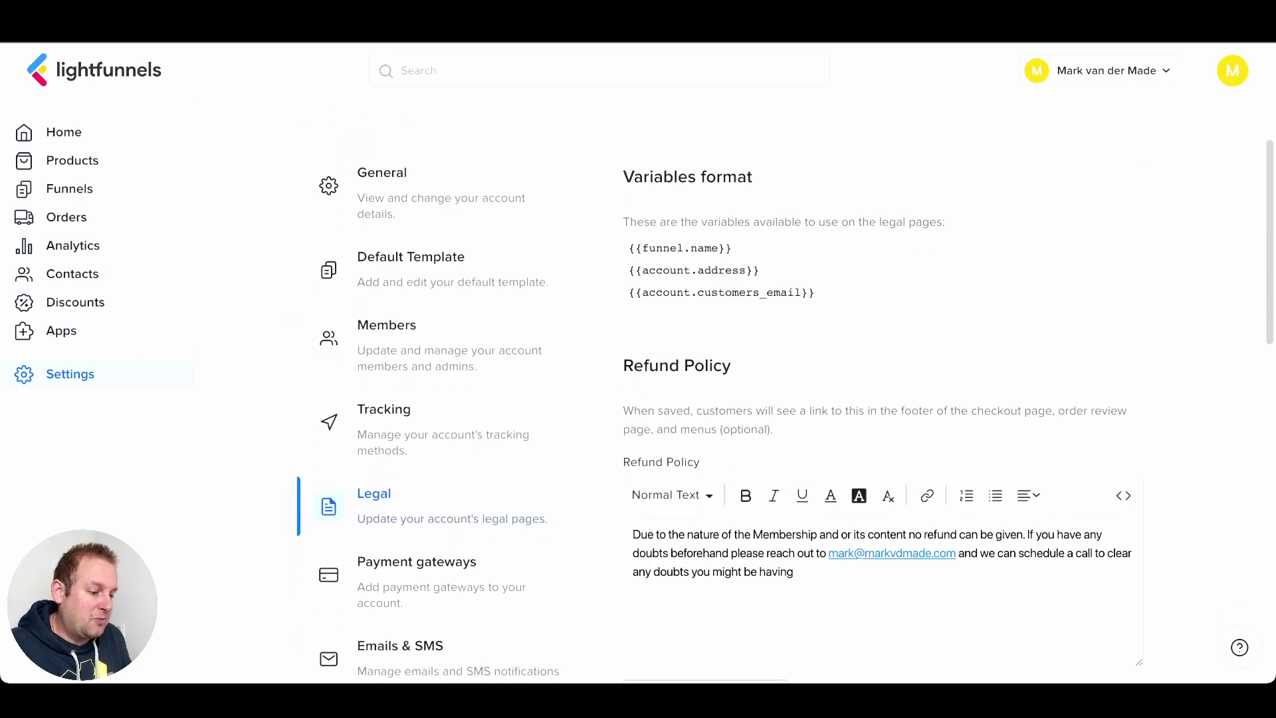
{"action": "left_click_drag", "start_coordinate": [636, 249], "coordinate": [732, 249]}
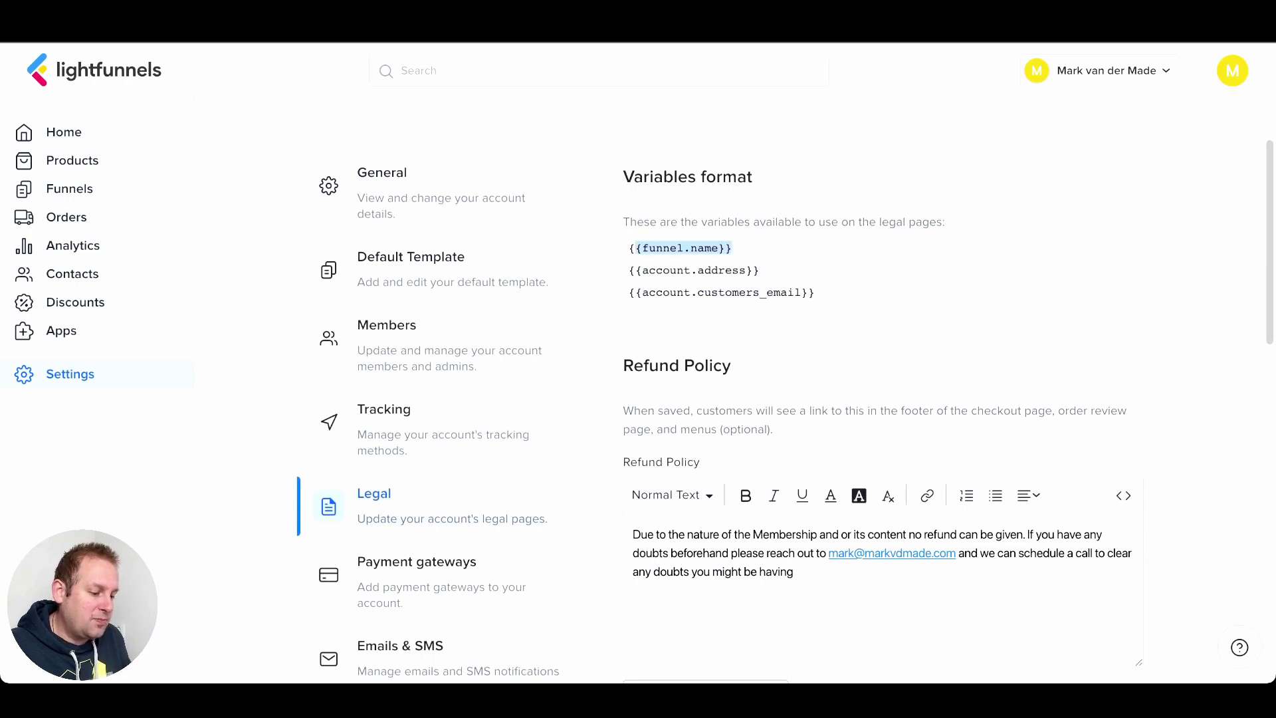
{"action": "left_click", "coordinate": [732, 250]}
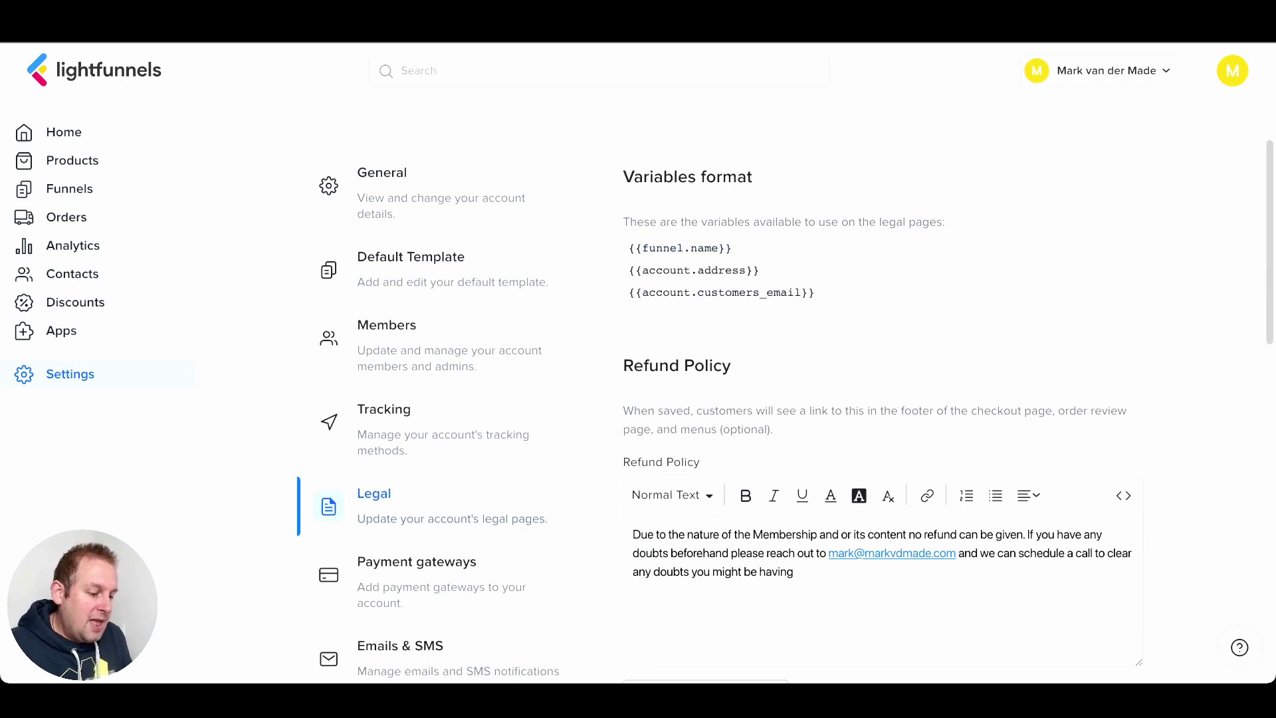
{"action": "scroll", "coordinate": [784, 390], "scroll_direction": "down", "scroll_amount": 4}
{"action": "triple_click", "coordinate": [793, 429]}
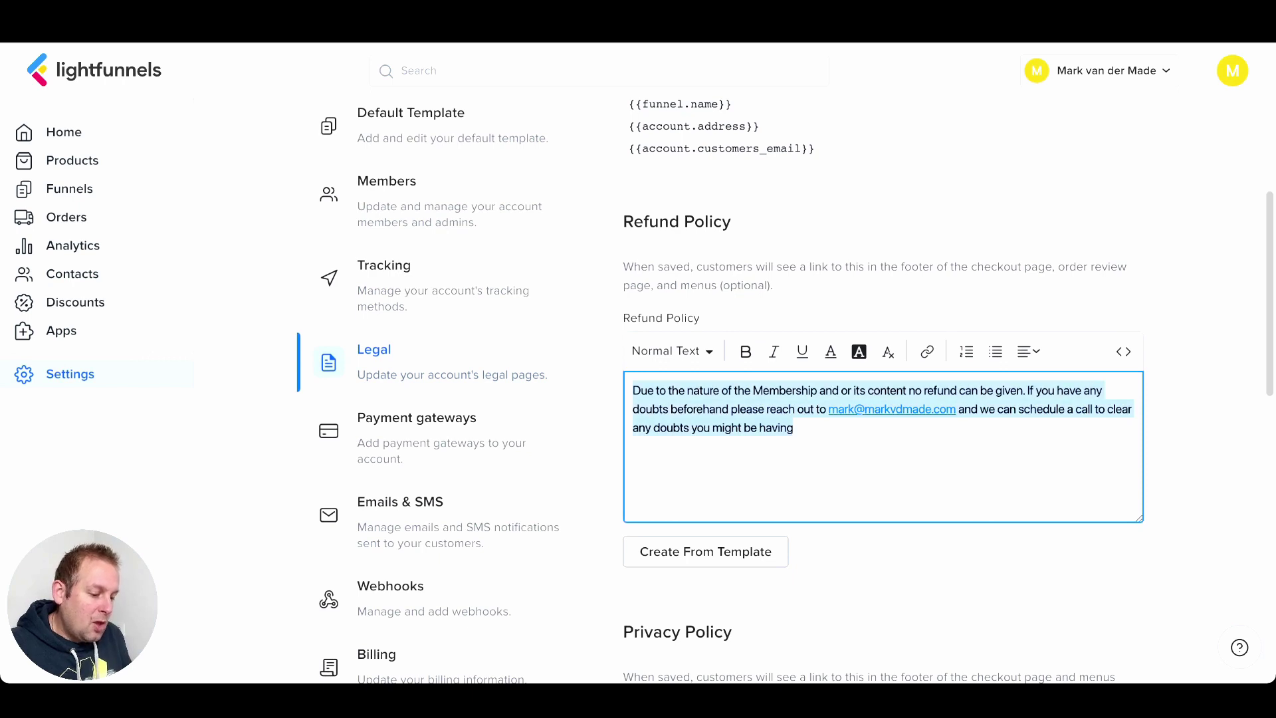
Step: Clear the whole Privacy Policy text and refill the editor with the template text
{"action": "scroll", "coordinate": [784, 390], "scroll_direction": "down", "scroll_amount": 5}
{"action": "scroll", "coordinate": [794, 425], "scroll_direction": "down", "scroll_amount": 3}
{"action": "triple_click", "coordinate": [793, 425]}
{"action": "key", "text": "BackSpace"}
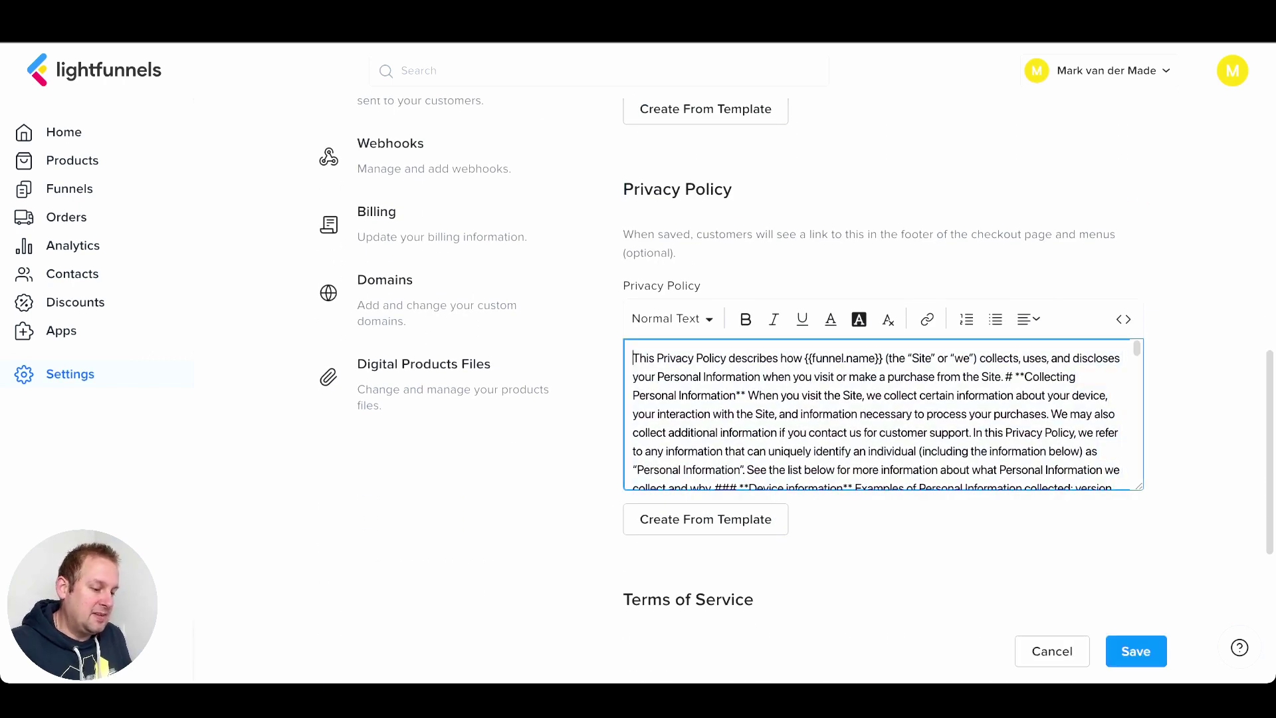
{"action": "key", "text": "ctrl+a"}
{"action": "key", "text": "ctrl+c"}
{"action": "key", "text": "BackSpace"}
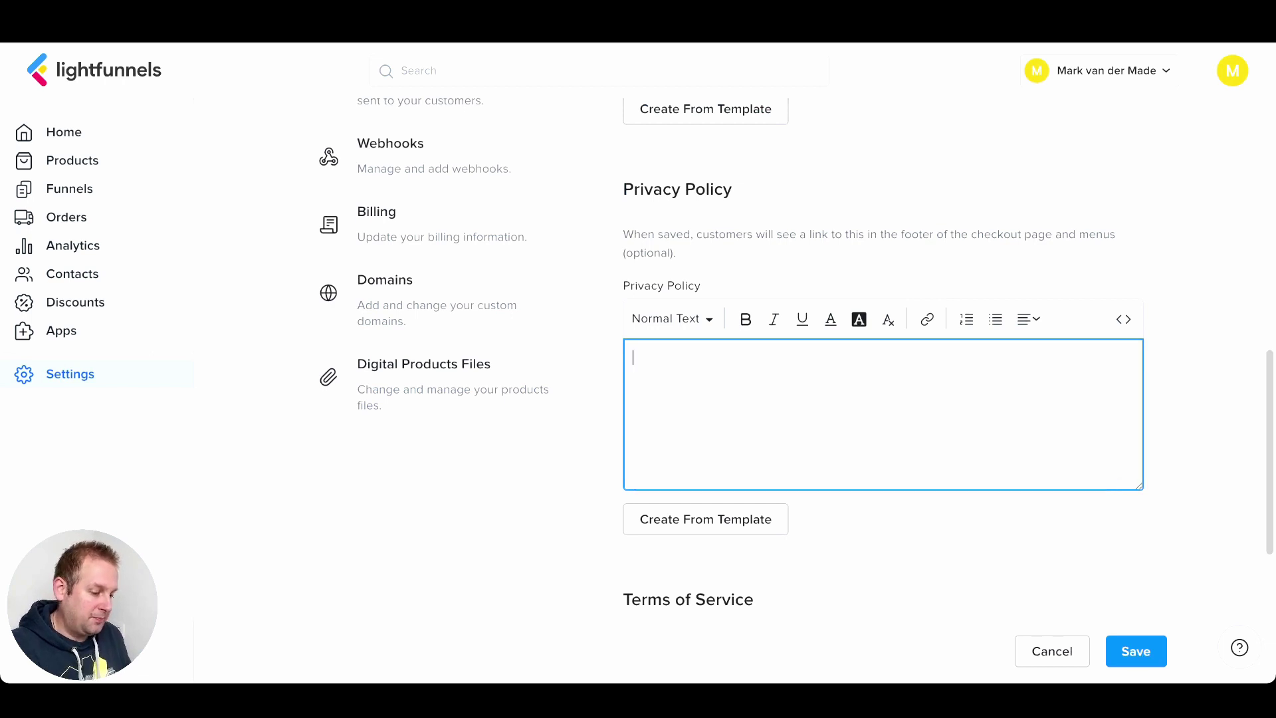
{"action": "scroll", "coordinate": [798, 358], "scroll_direction": "down", "scroll_amount": 2}
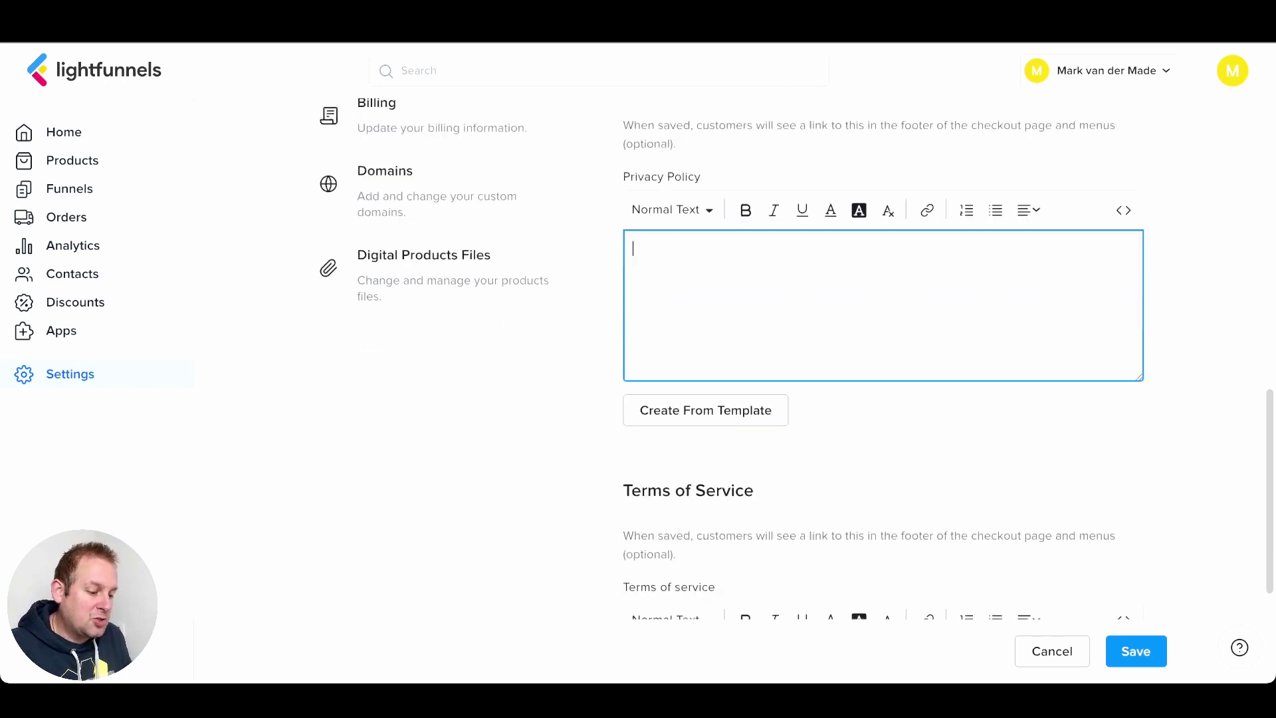
{"action": "key", "text": "ctrl+v"}
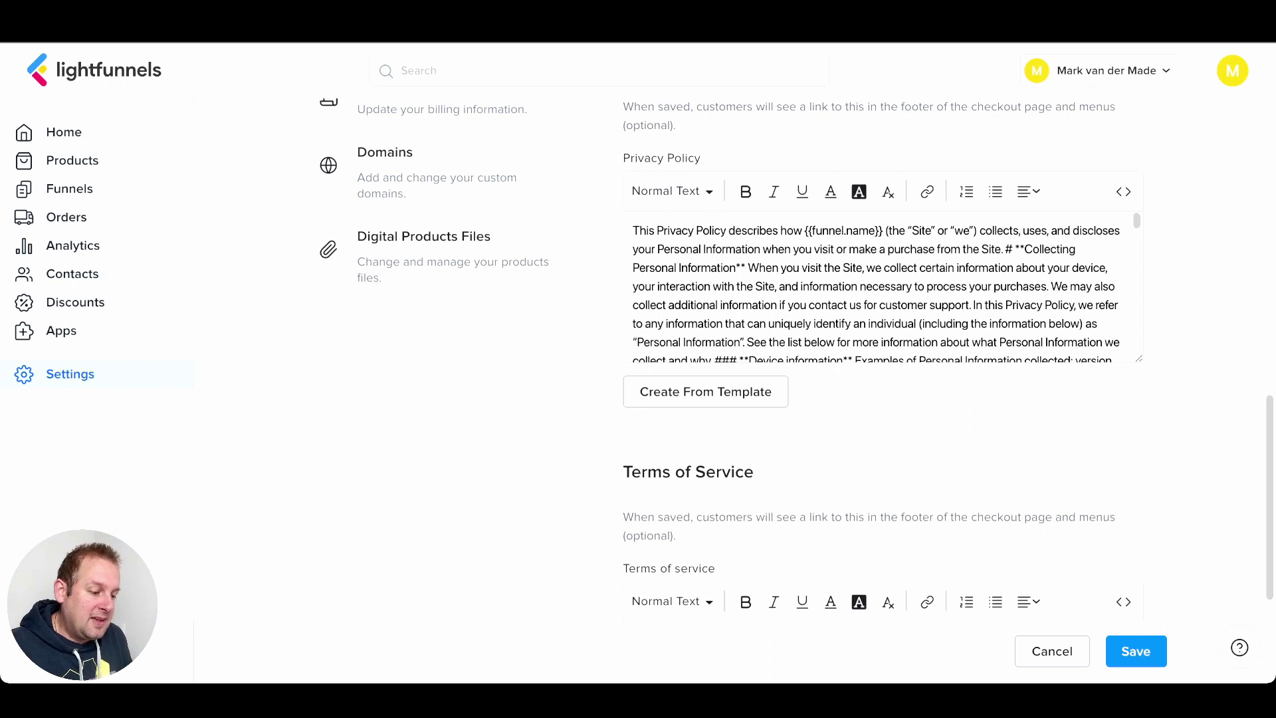
Step: Read through the Privacy Policy and Terms of Service texts and return to the Refund Policy section
{"action": "scroll", "coordinate": [797, 359], "scroll_direction": "up", "scroll_amount": 1}
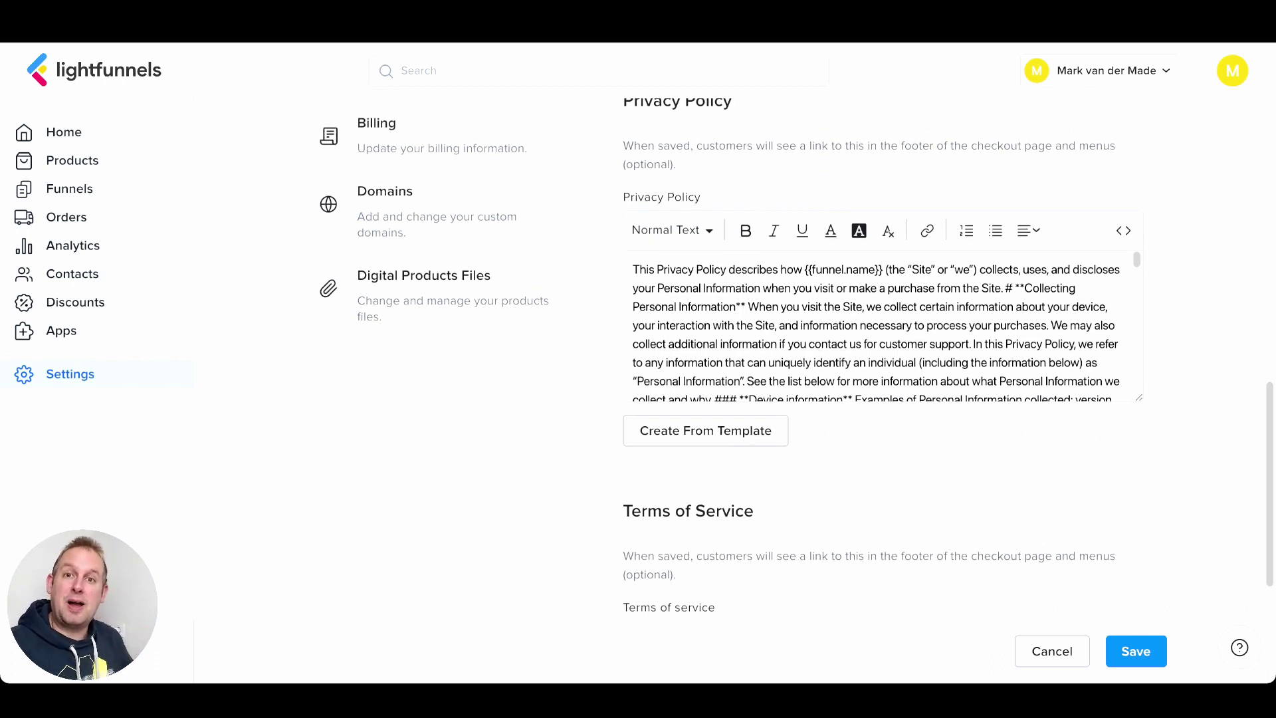
{"action": "scroll", "coordinate": [877, 326], "scroll_direction": "down", "scroll_amount": 6}
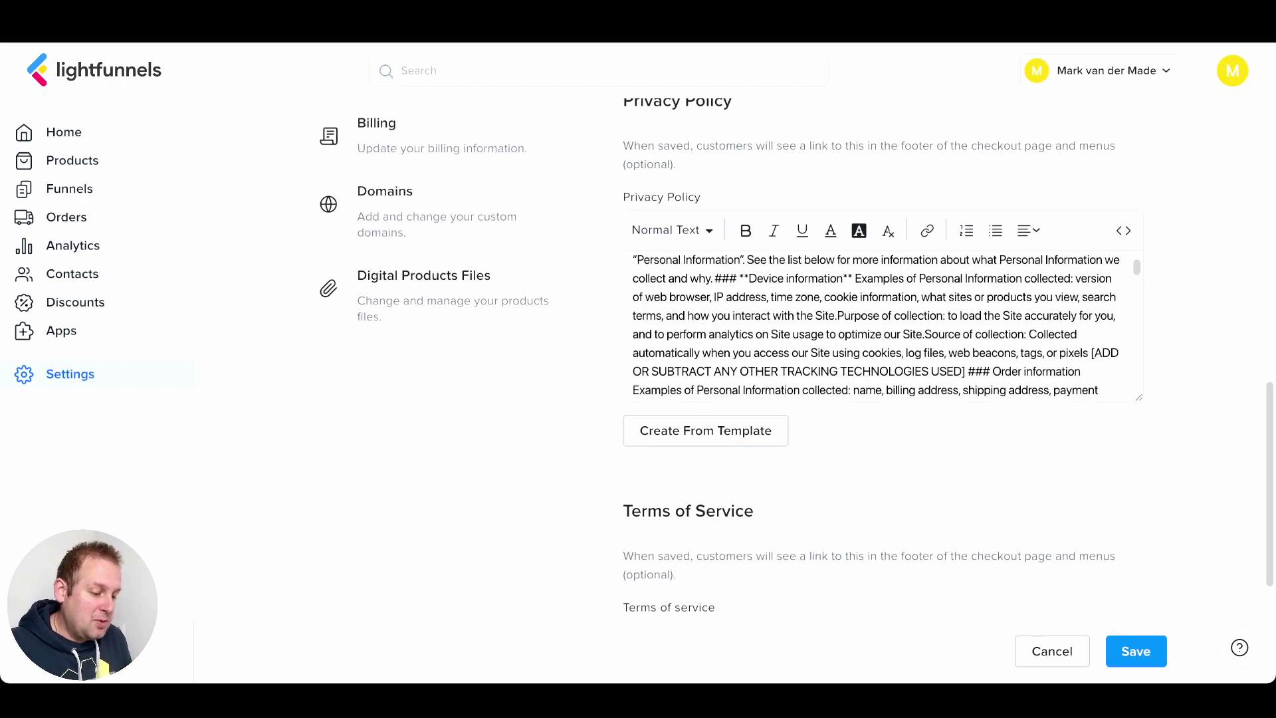
{"action": "scroll", "coordinate": [877, 475], "scroll_direction": "down", "scroll_amount": 4}
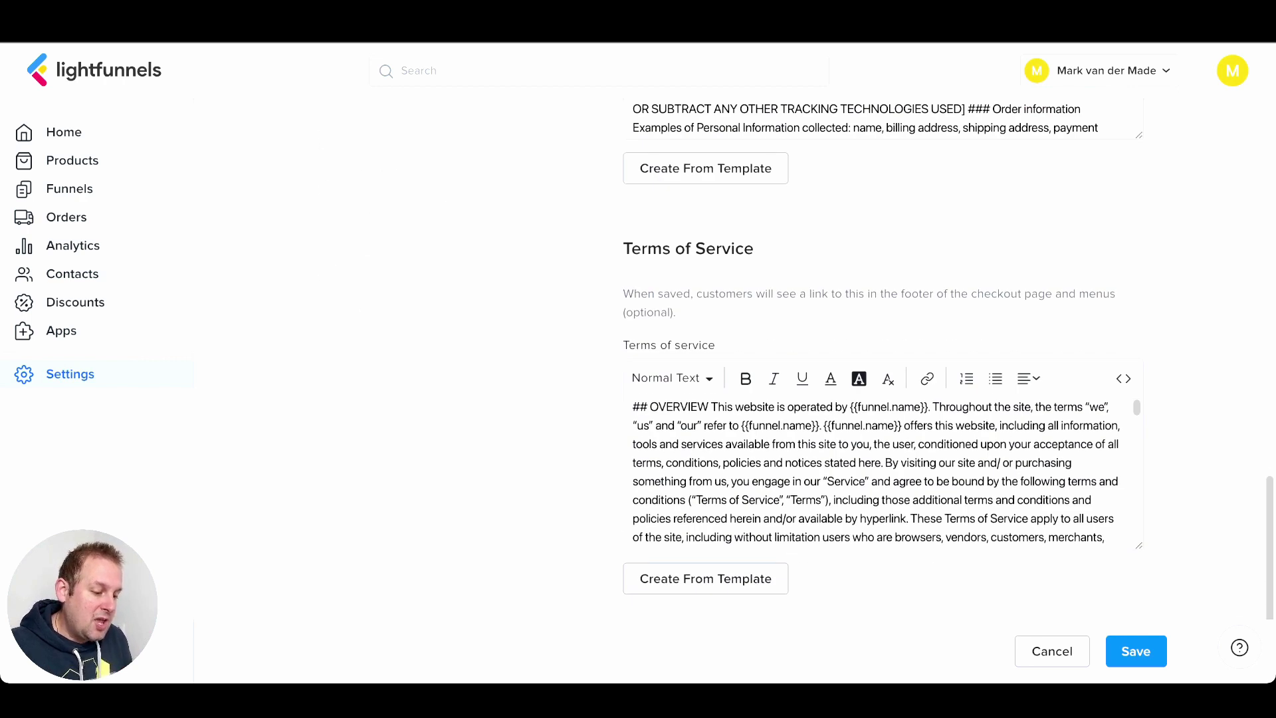
{"action": "scroll", "coordinate": [877, 475], "scroll_direction": "up", "scroll_amount": 4}
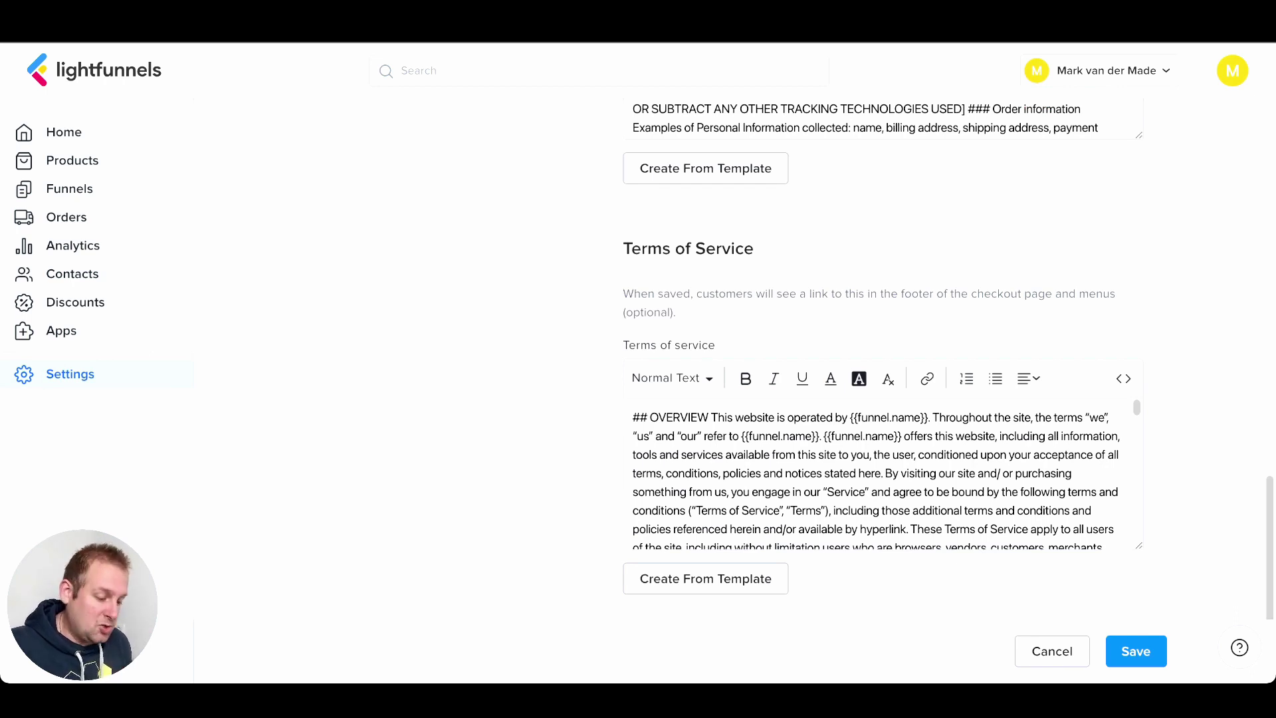
{"action": "scroll", "coordinate": [877, 399], "scroll_direction": "up", "scroll_amount": 10}
{"action": "scroll", "coordinate": [877, 399], "scroll_direction": "down", "scroll_amount": 2}
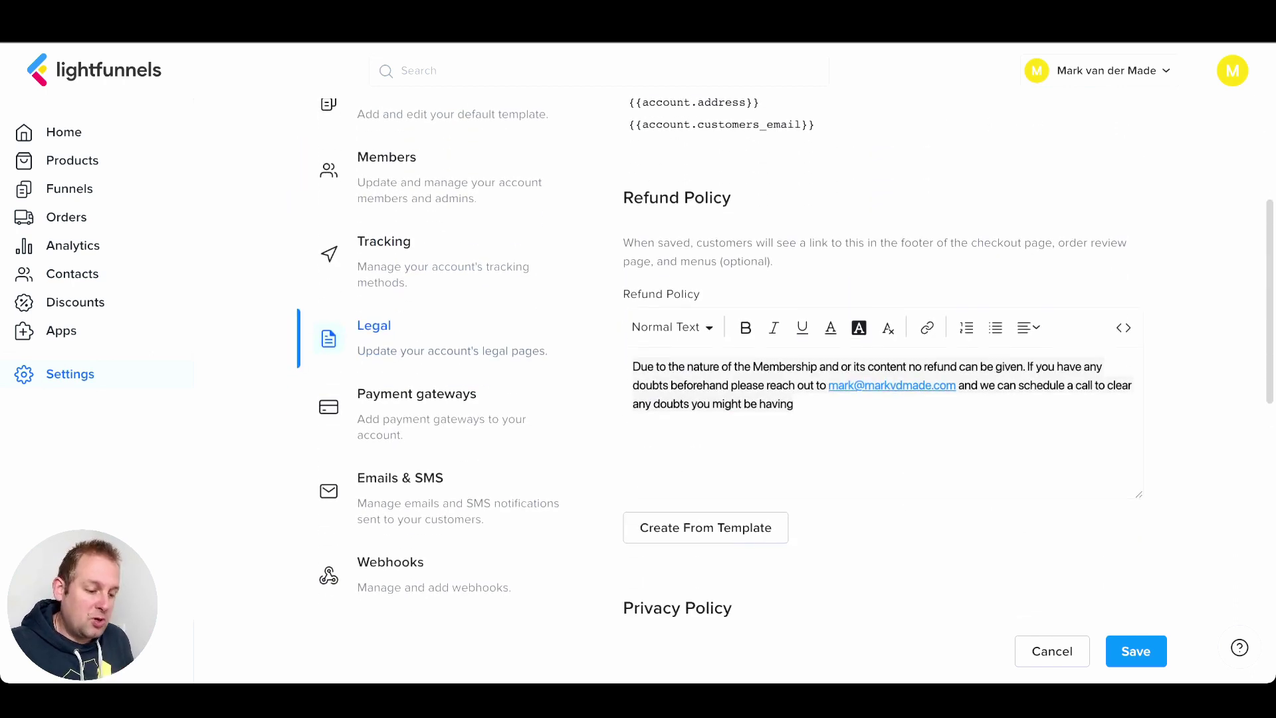
Step: Open the Payment gateways settings and review the account currency, currency conversion and Stripe test mode sections
{"action": "left_click", "coordinate": [416, 394]}
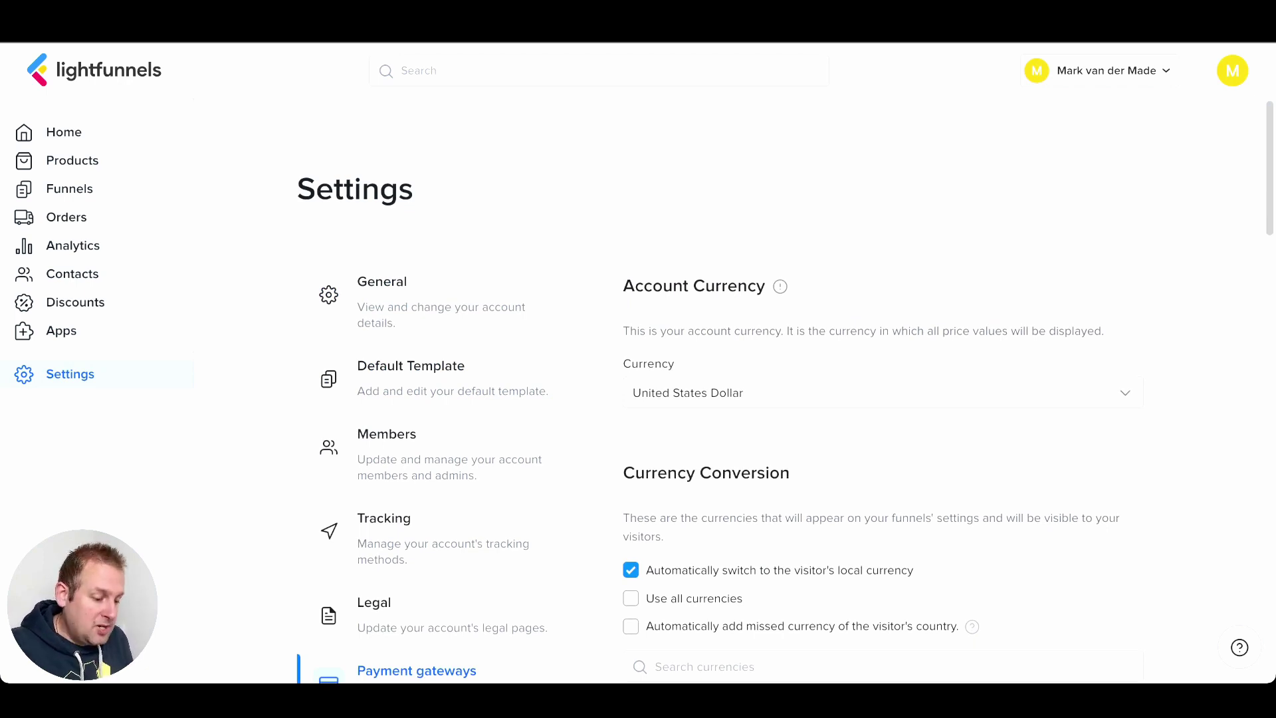
{"action": "scroll", "coordinate": [877, 399], "scroll_direction": "down", "scroll_amount": 3}
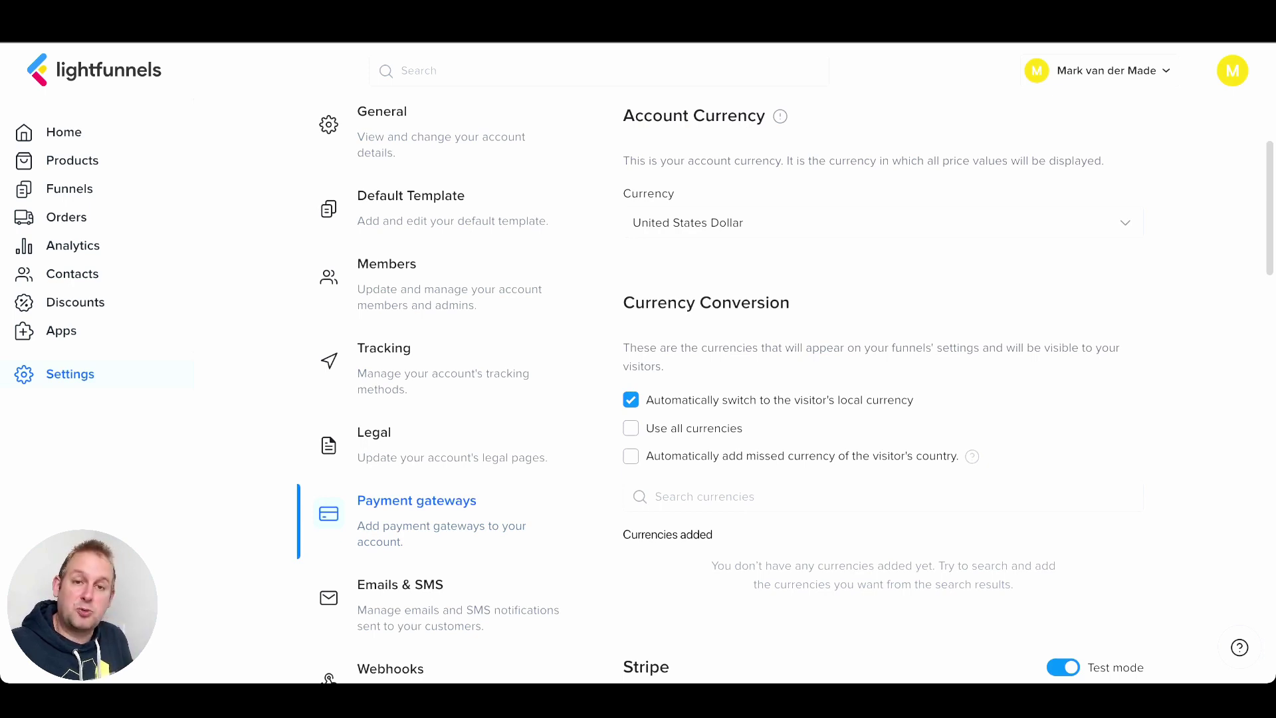
{"action": "scroll", "coordinate": [785, 390], "scroll_direction": "down", "scroll_amount": 5}
{"action": "scroll", "coordinate": [785, 391], "scroll_direction": "down", "scroll_amount": 4}
{"action": "scroll", "coordinate": [785, 390], "scroll_direction": "up", "scroll_amount": 3}
{"action": "scroll", "coordinate": [786, 390], "scroll_direction": "up", "scroll_amount": 1}
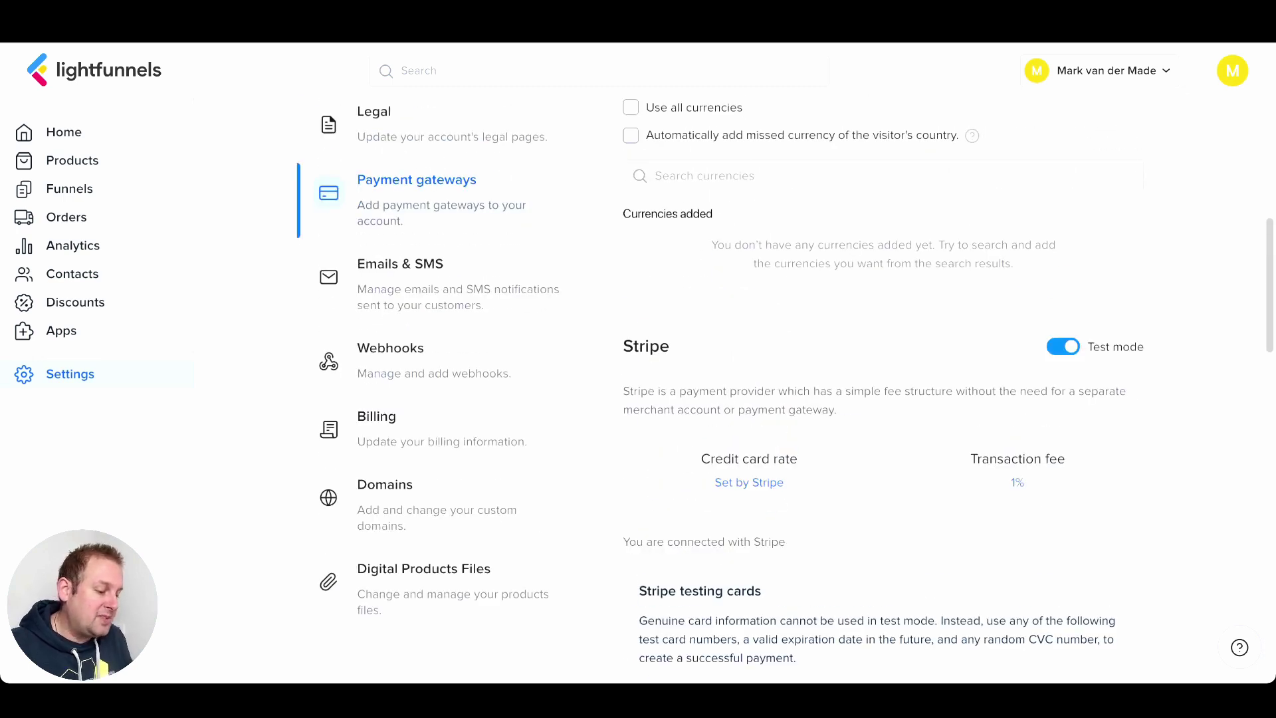
{"action": "scroll", "coordinate": [785, 391], "scroll_direction": "down", "scroll_amount": 4}
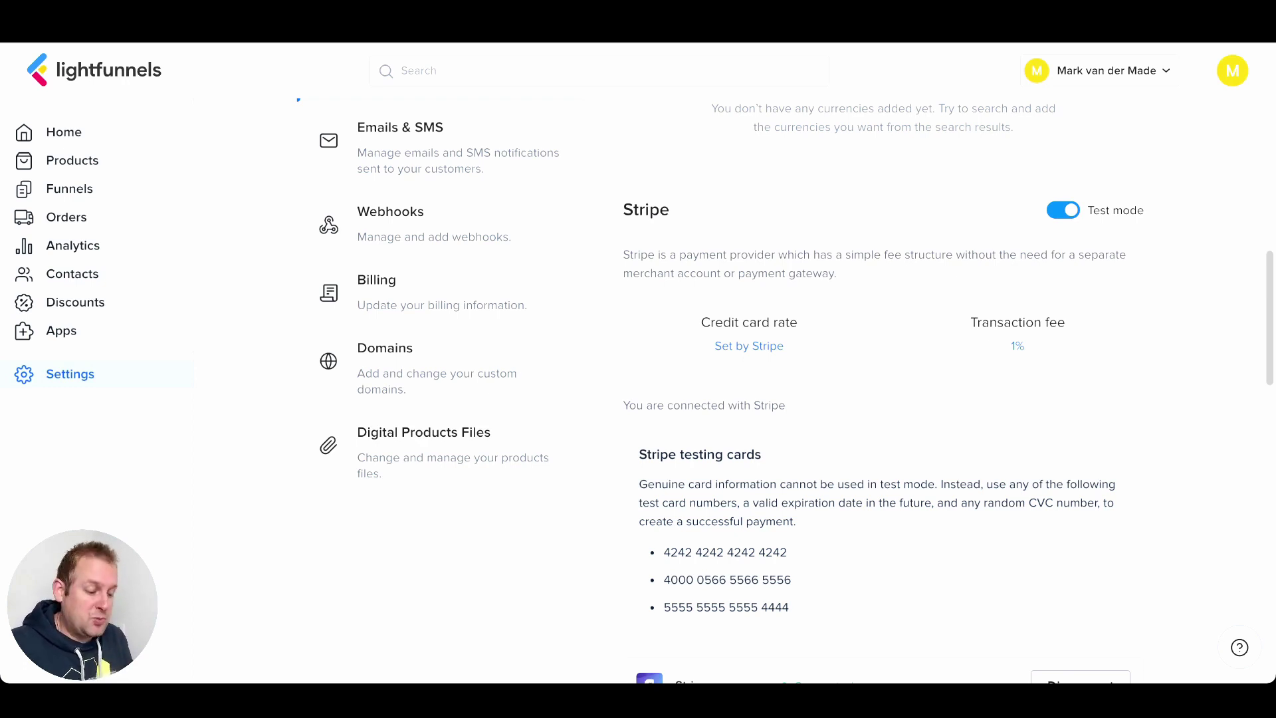
Step: Check the Stripe and PayPal connections and the Cash on Delivery and RazorPay payment options
{"action": "scroll", "coordinate": [731, 392], "scroll_direction": "down", "scroll_amount": 10}
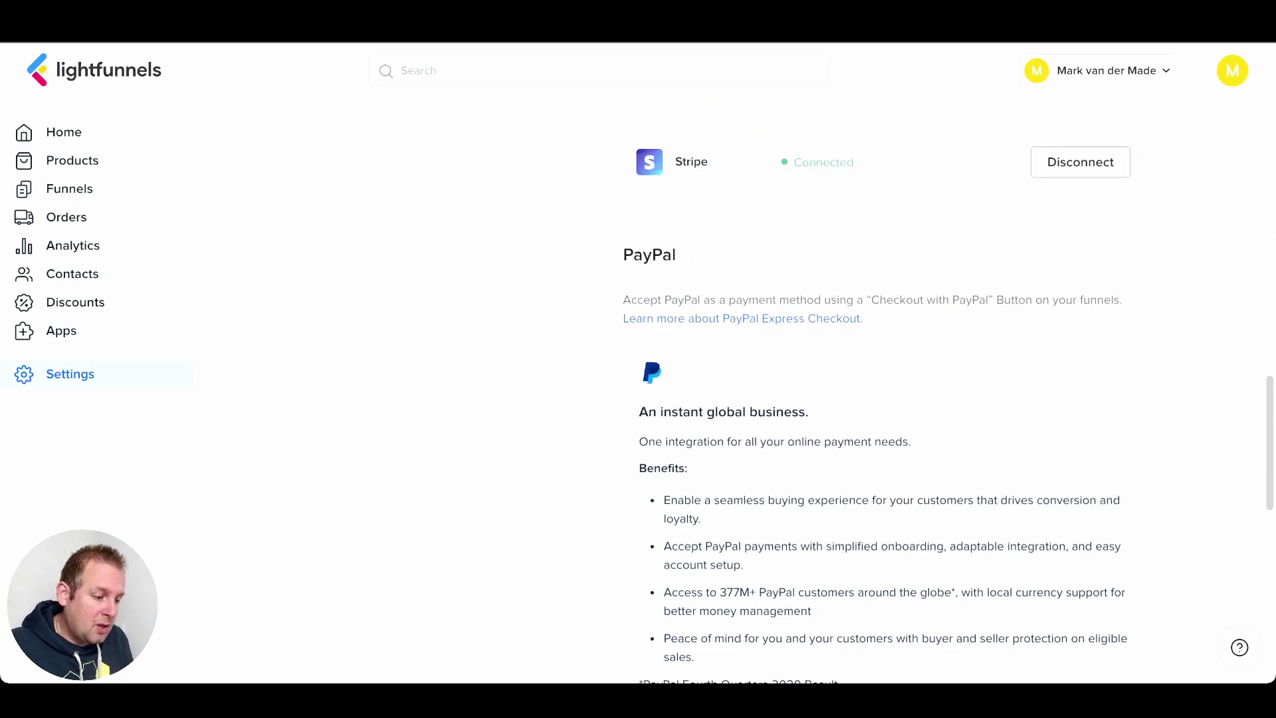
{"action": "scroll", "coordinate": [863, 392], "scroll_direction": "up", "scroll_amount": 2}
{"action": "scroll", "coordinate": [863, 392], "scroll_direction": "down", "scroll_amount": 6}
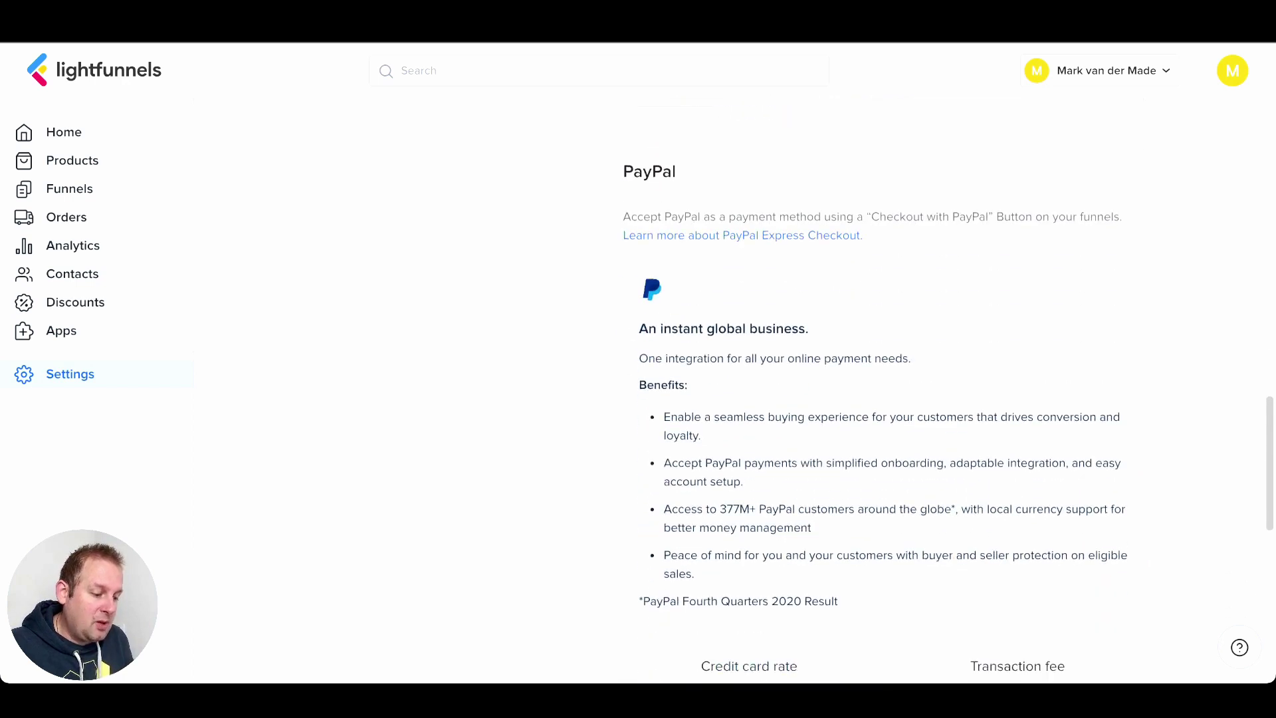
{"action": "scroll", "coordinate": [864, 392], "scroll_direction": "down", "scroll_amount": 7}
{"action": "scroll", "coordinate": [883, 401], "scroll_direction": "down", "scroll_amount": 1}
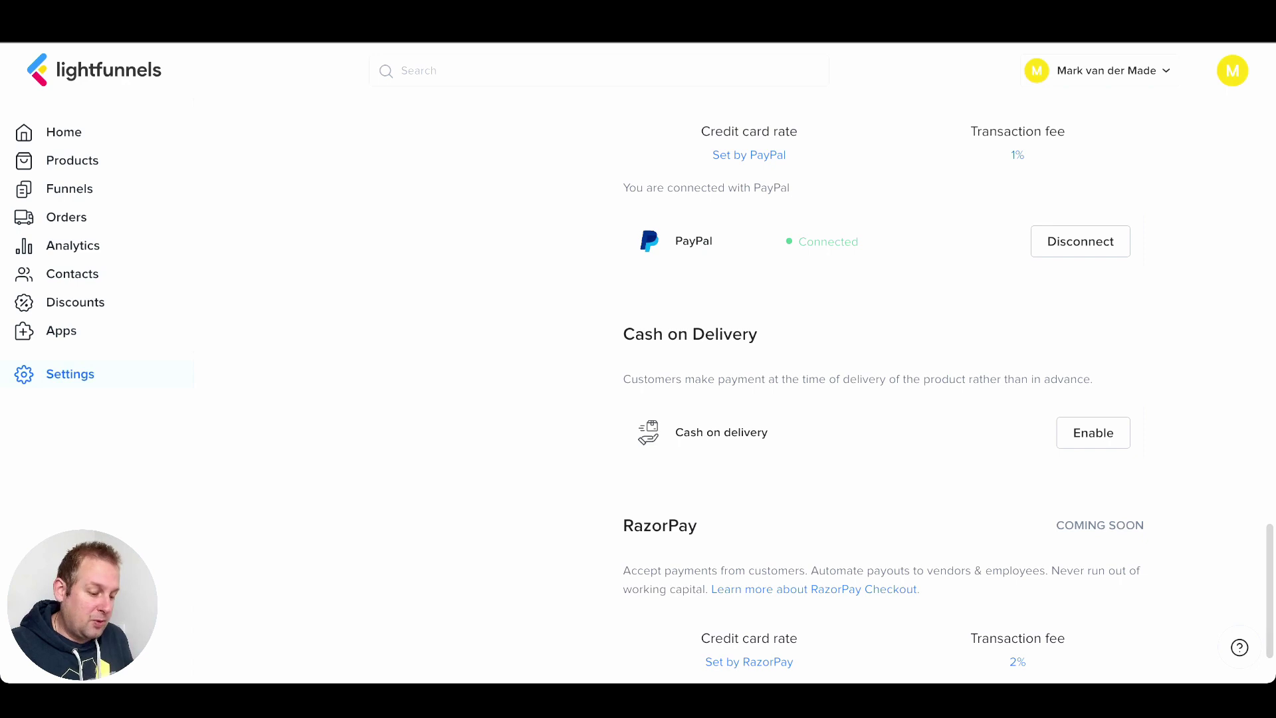
Step: Finish viewing the payment gateways, open the Apps page and look through the installed and available apps
{"action": "scroll", "coordinate": [883, 381], "scroll_direction": "down", "scroll_amount": 2}
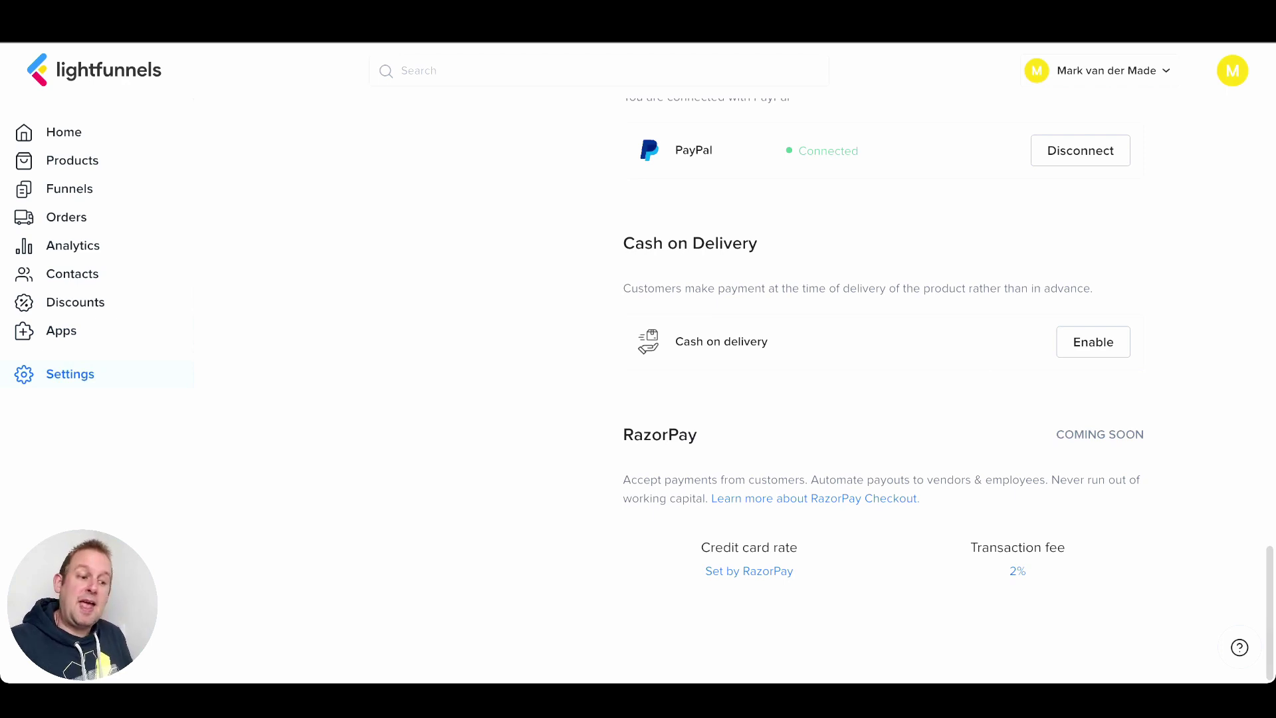
{"action": "left_click", "coordinate": [61, 331]}
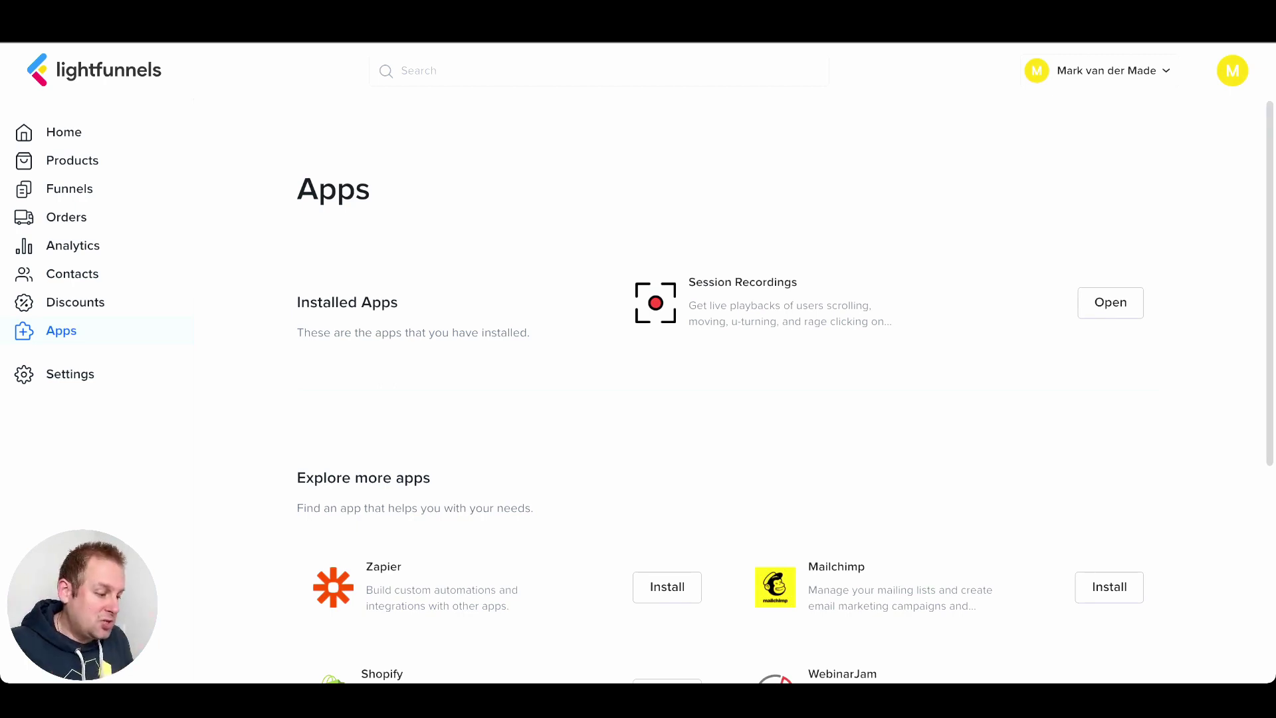
{"action": "scroll", "coordinate": [730, 399], "scroll_direction": "down", "scroll_amount": 5}
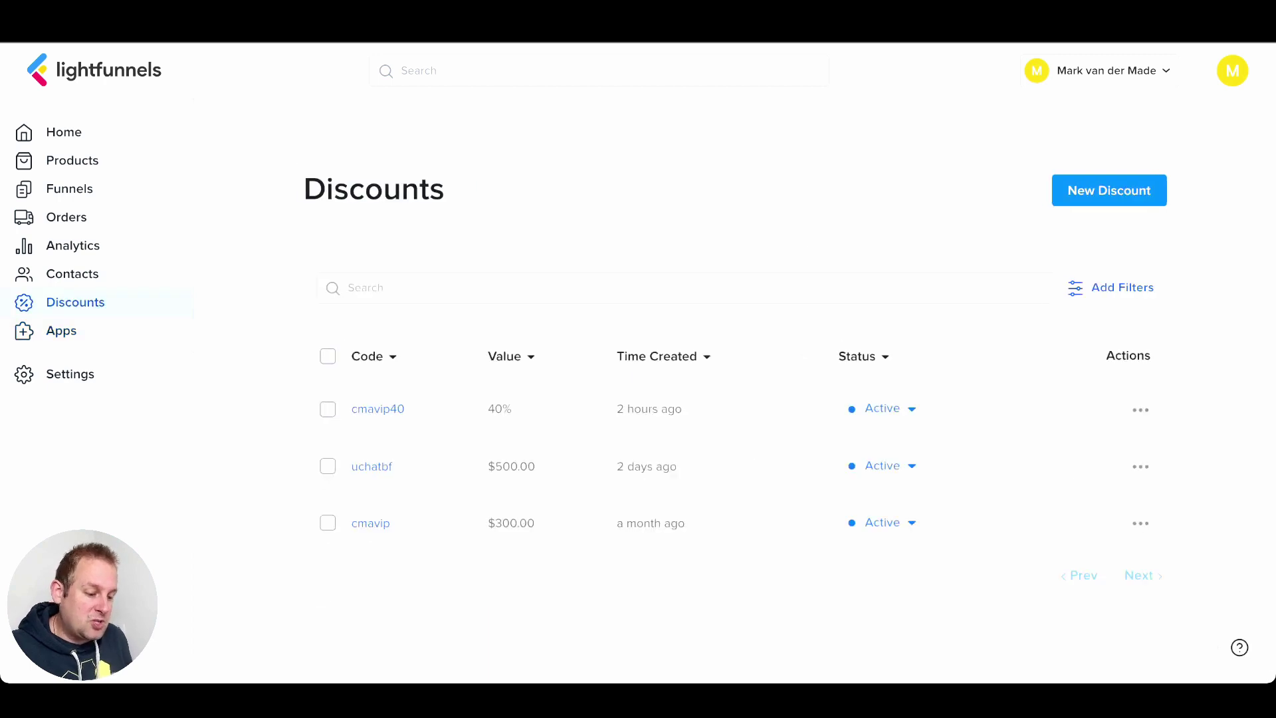
Step: Start a new discount and generate a random discount code for it
{"action": "left_click", "coordinate": [1109, 190]}
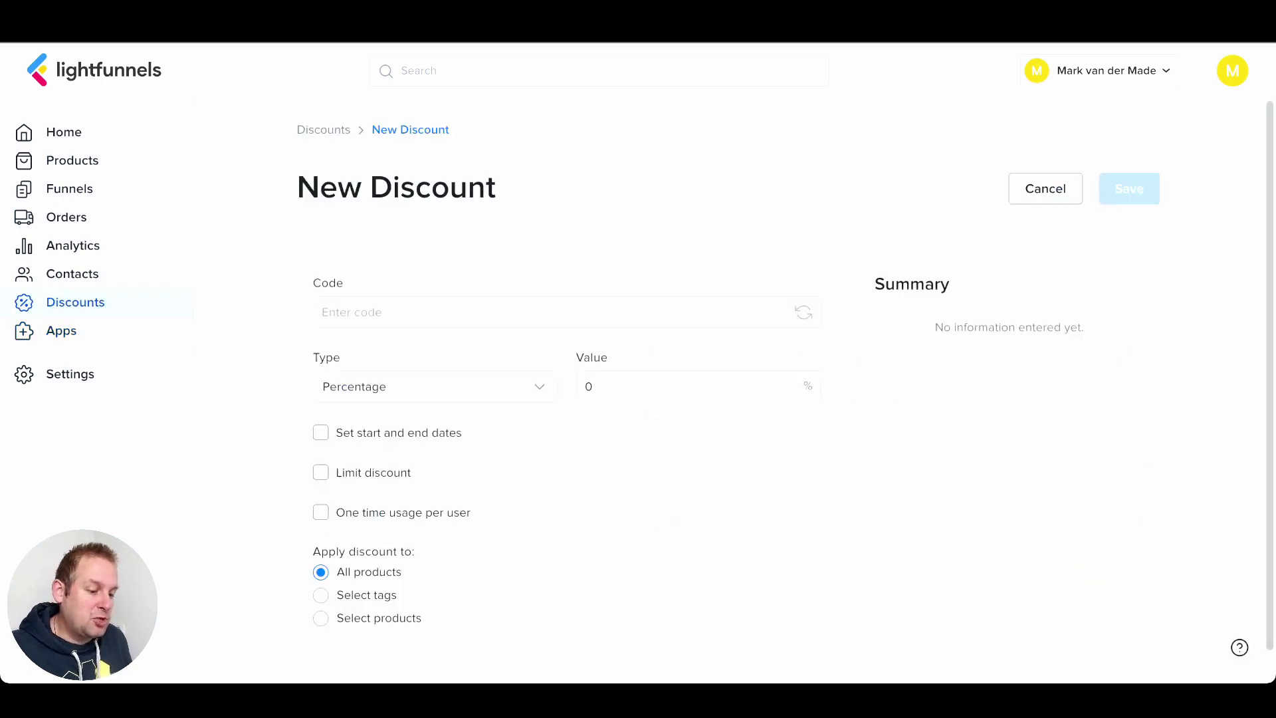
{"action": "left_click", "coordinate": [567, 312]}
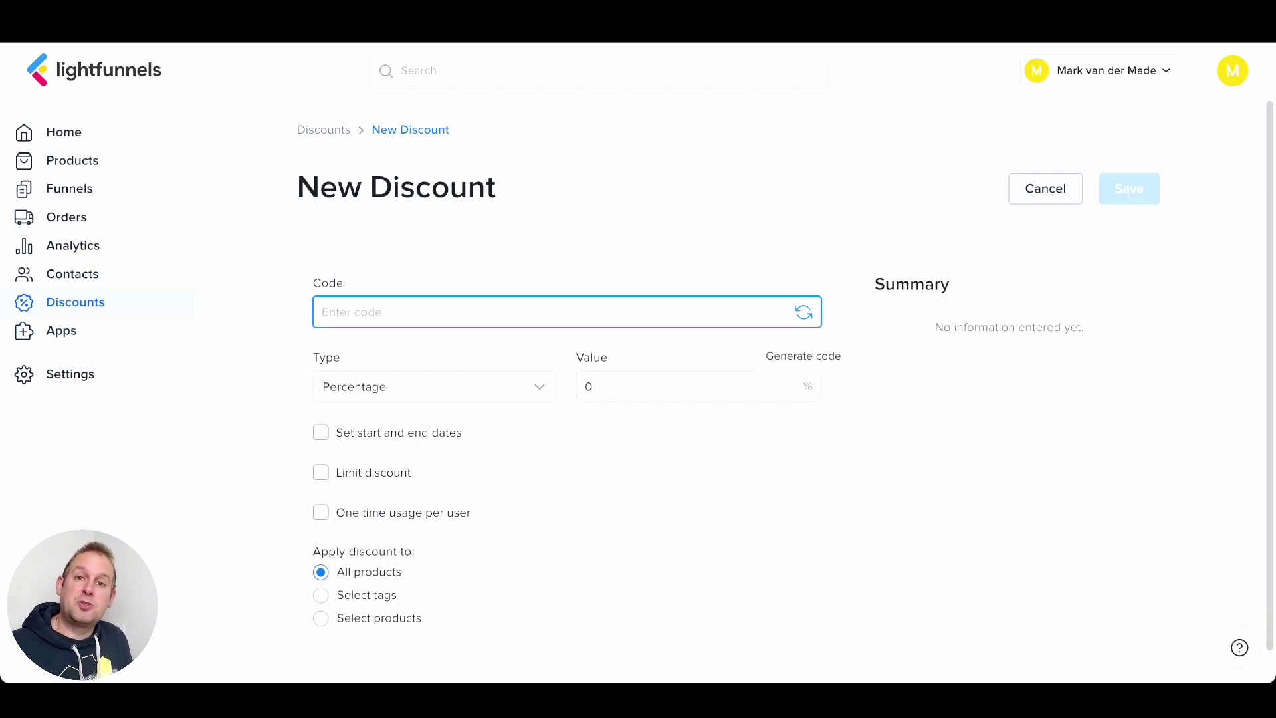
{"action": "left_click", "coordinate": [803, 311]}
{"action": "left_click", "coordinate": [804, 312]}
{"action": "left_click", "coordinate": [803, 312]}
{"action": "left_click", "coordinate": [803, 311]}
{"action": "left_click", "coordinate": [803, 312]}
{"action": "left_click", "coordinate": [803, 312]}
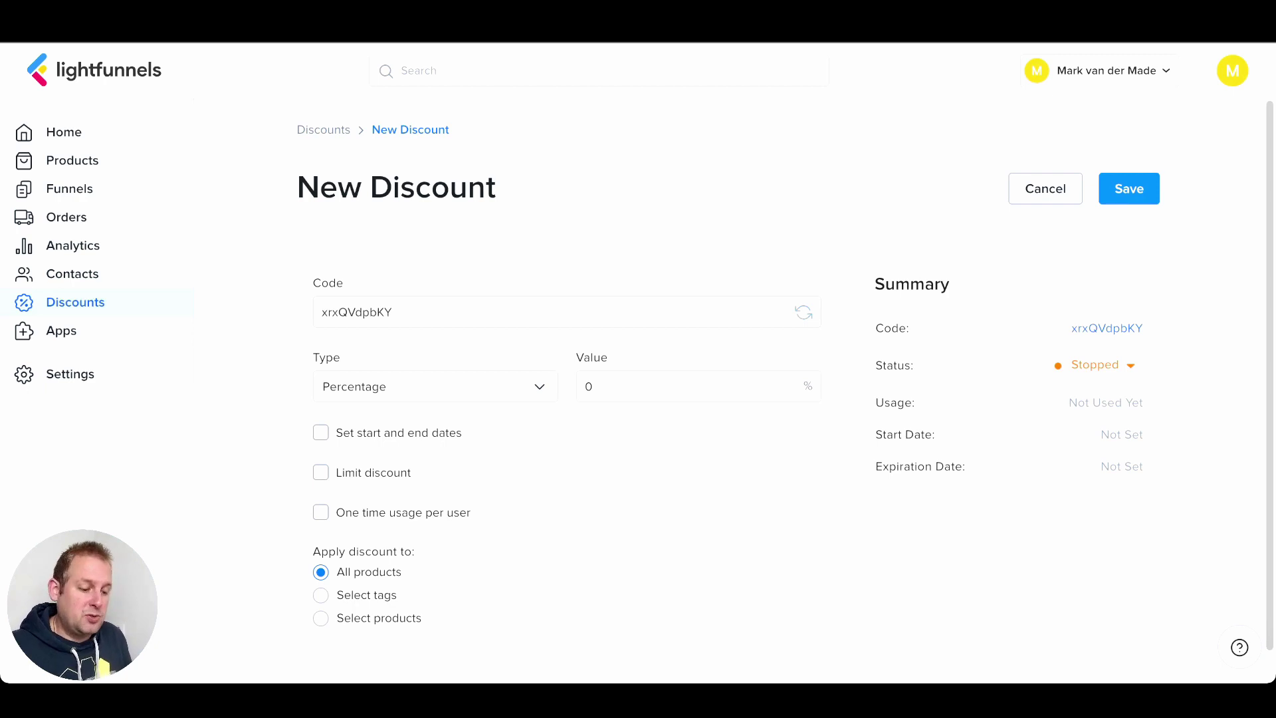
Step: Choose Percentage as the discount type and open the discount value for editing
{"action": "left_click", "coordinate": [436, 386]}
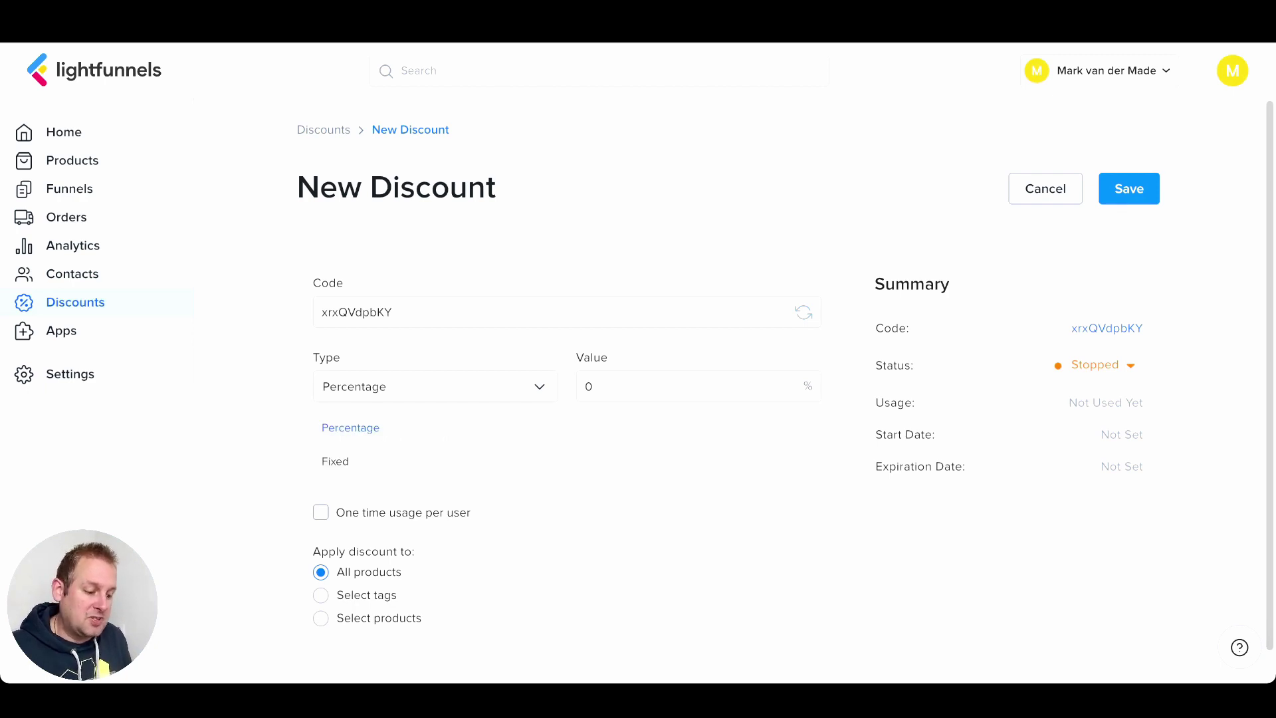
{"action": "left_click", "coordinate": [350, 428]}
{"action": "left_click", "coordinate": [698, 386]}
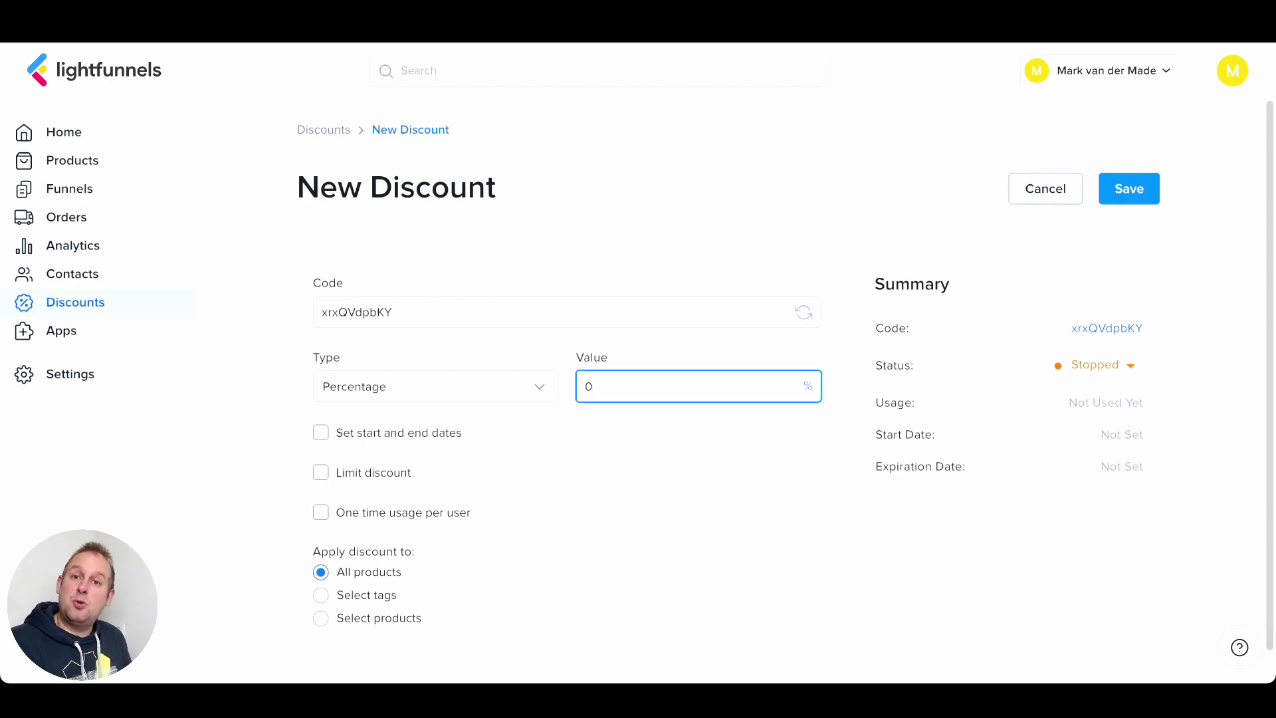
Step: Enable the usage limit for the discount and open its Active/Stopped status options
{"action": "left_click", "coordinate": [321, 472]}
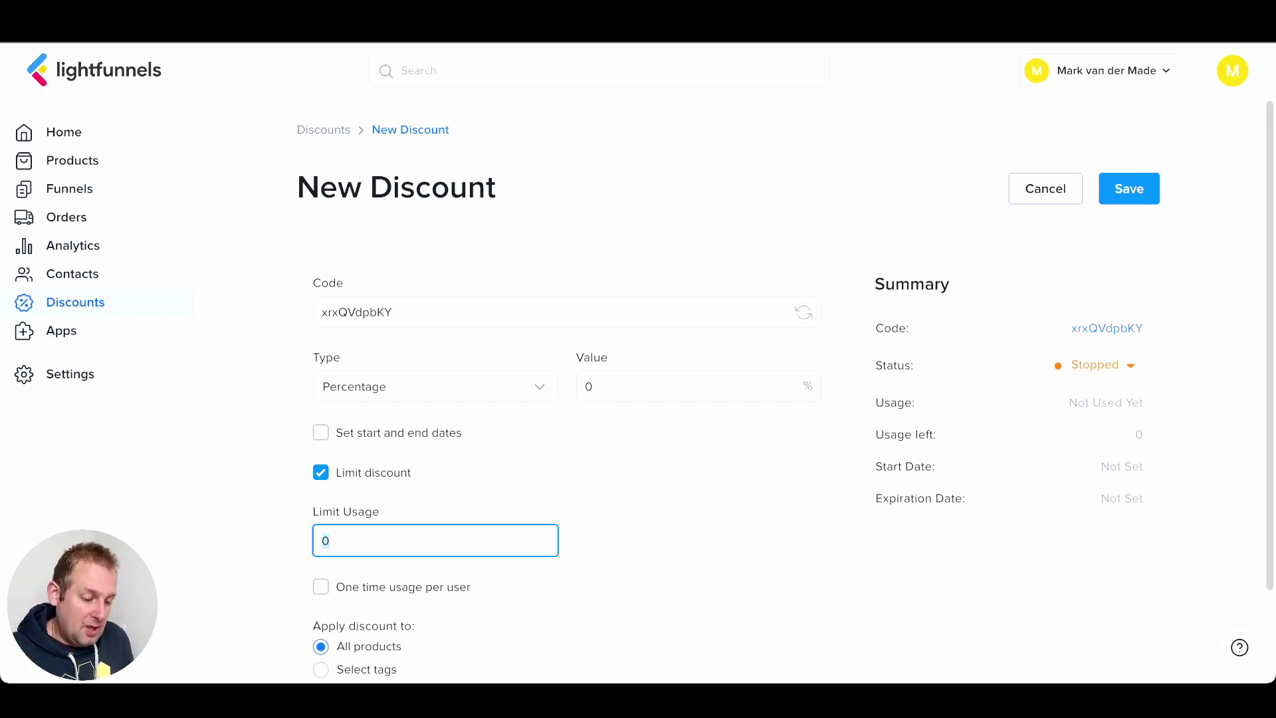
{"action": "scroll", "coordinate": [785, 388], "scroll_direction": "down", "scroll_amount": 1}
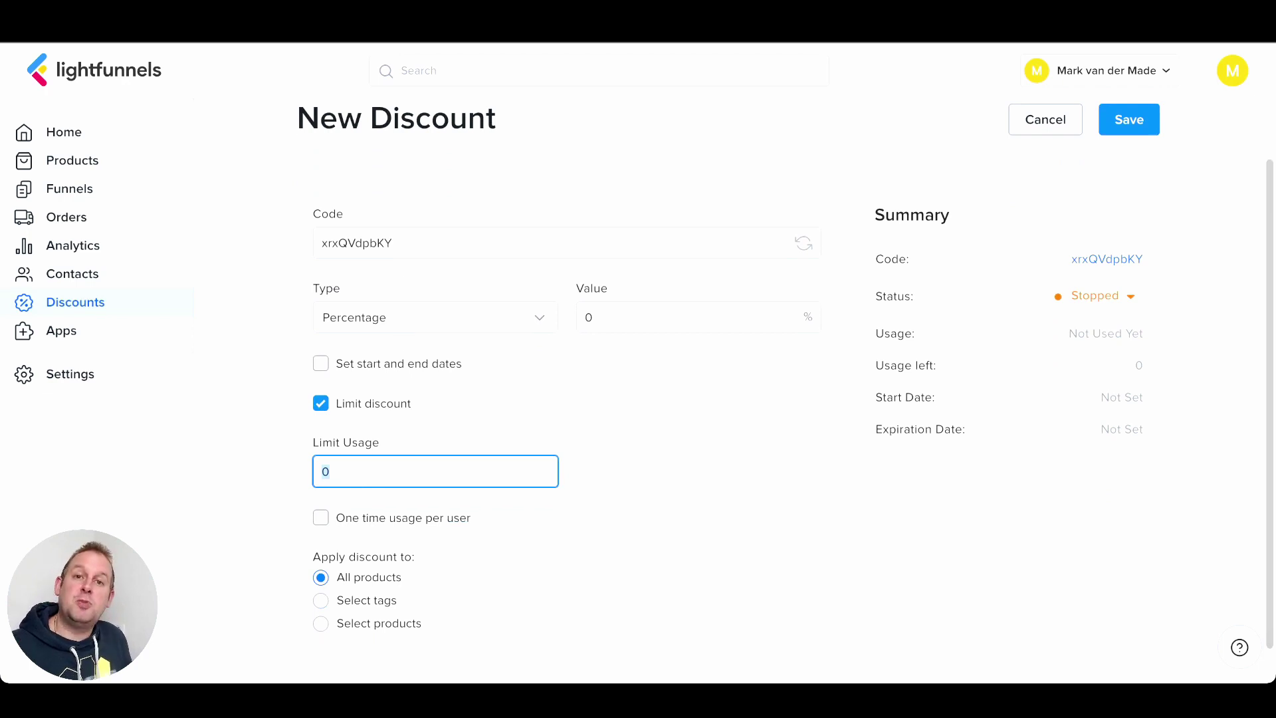
{"action": "scroll", "coordinate": [786, 387], "scroll_direction": "down", "scroll_amount": 1}
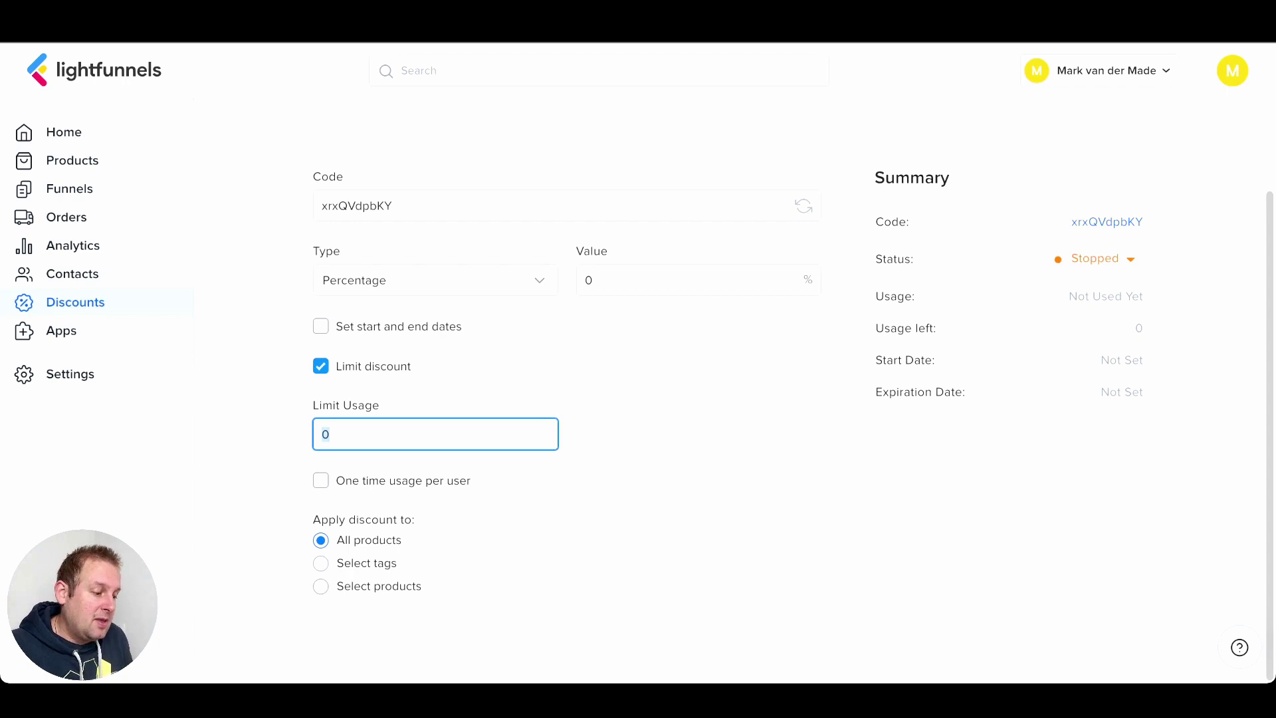
{"action": "left_click", "coordinate": [1103, 258]}
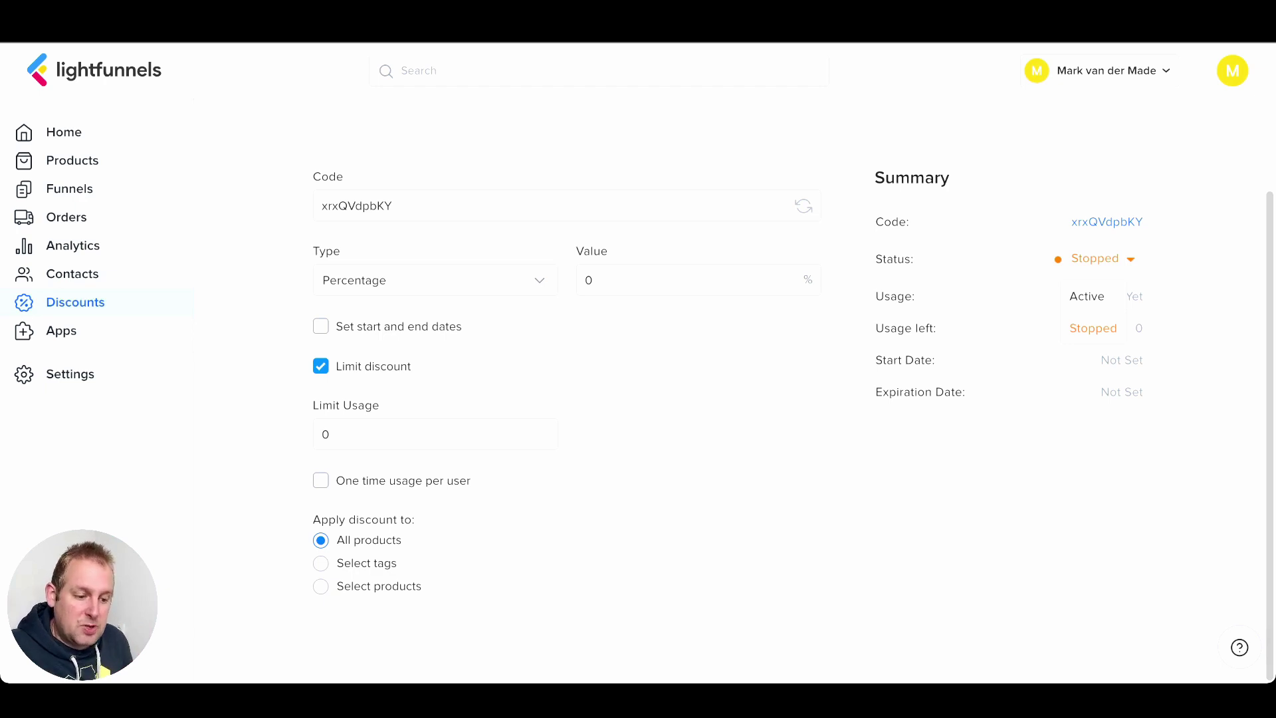
Step: Open the Chatbot Marketing Accelerator LTD product and review its title, description, SKU, special offer and images
{"action": "left_click", "coordinate": [72, 161]}
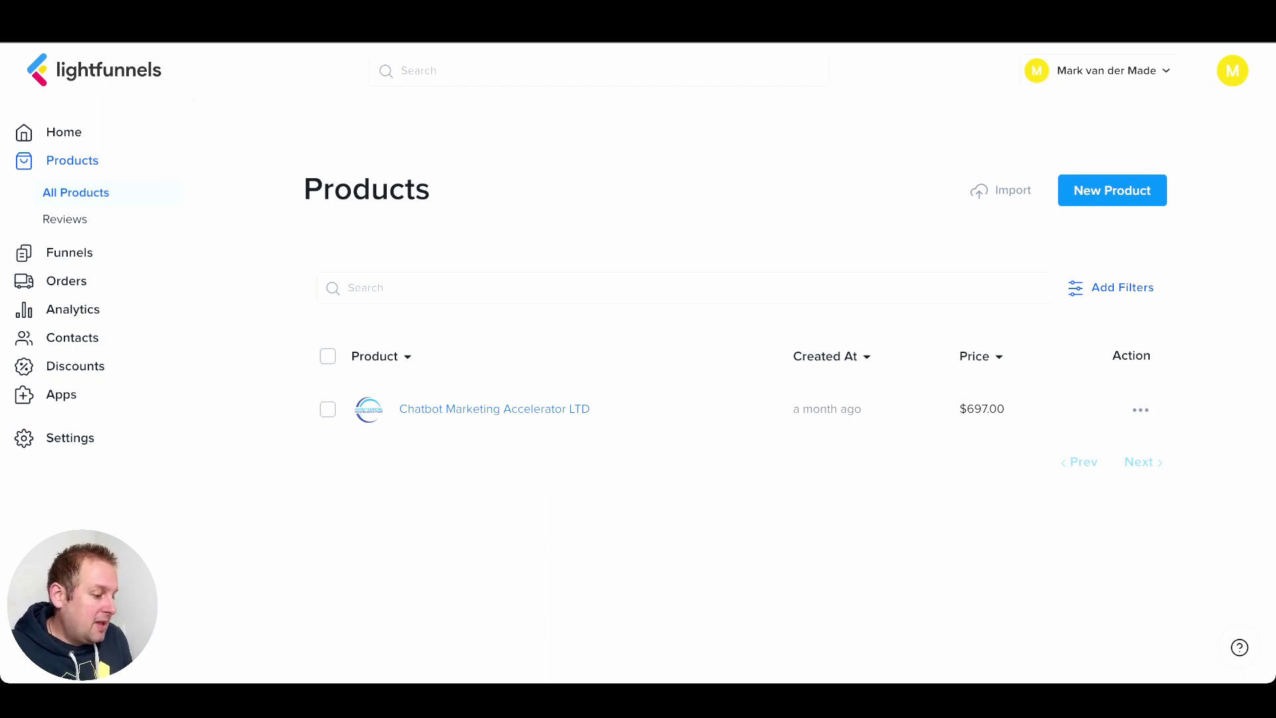
{"action": "left_click", "coordinate": [494, 409]}
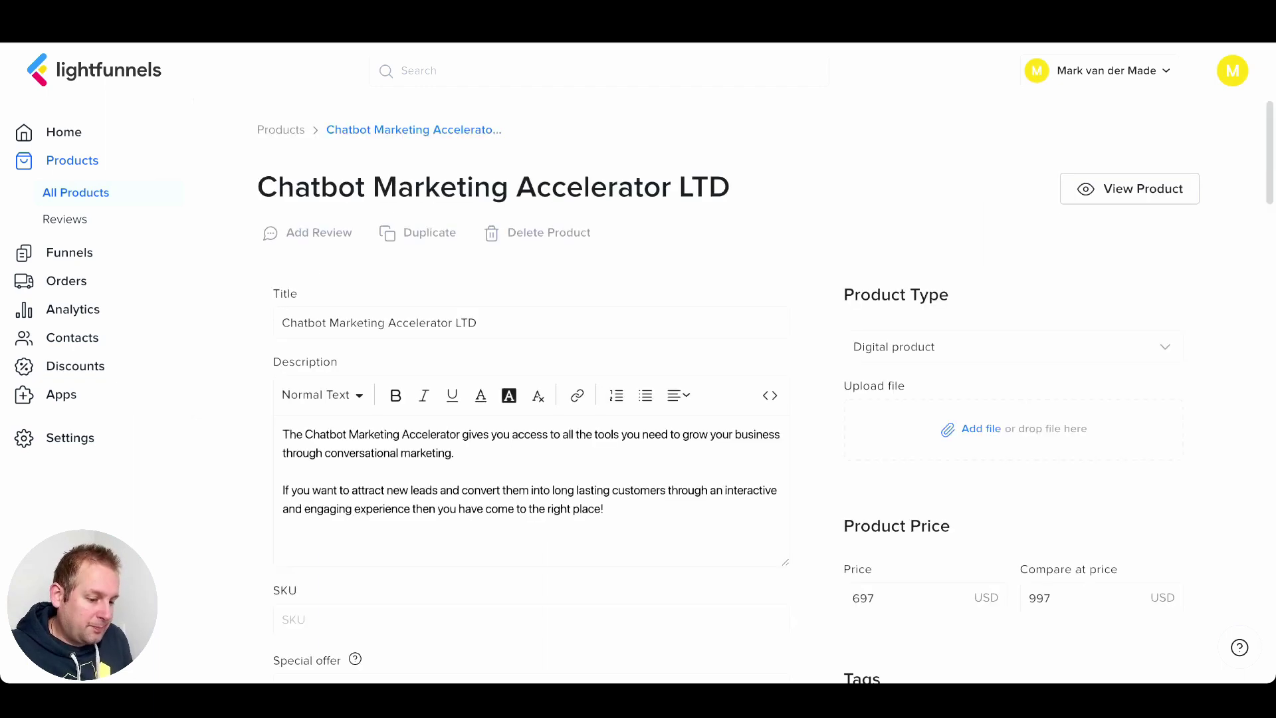
{"action": "scroll", "coordinate": [728, 392], "scroll_direction": "down", "scroll_amount": 1}
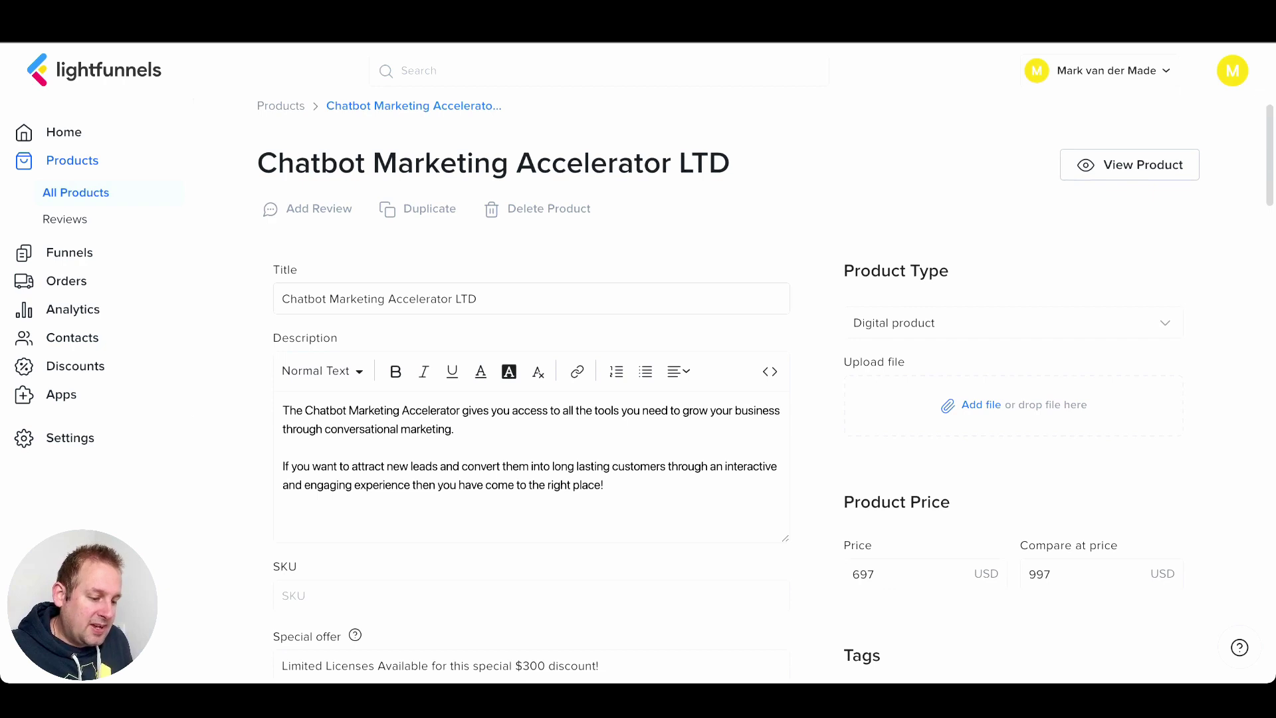
{"action": "scroll", "coordinate": [355, 452], "scroll_direction": "down", "scroll_amount": 5}
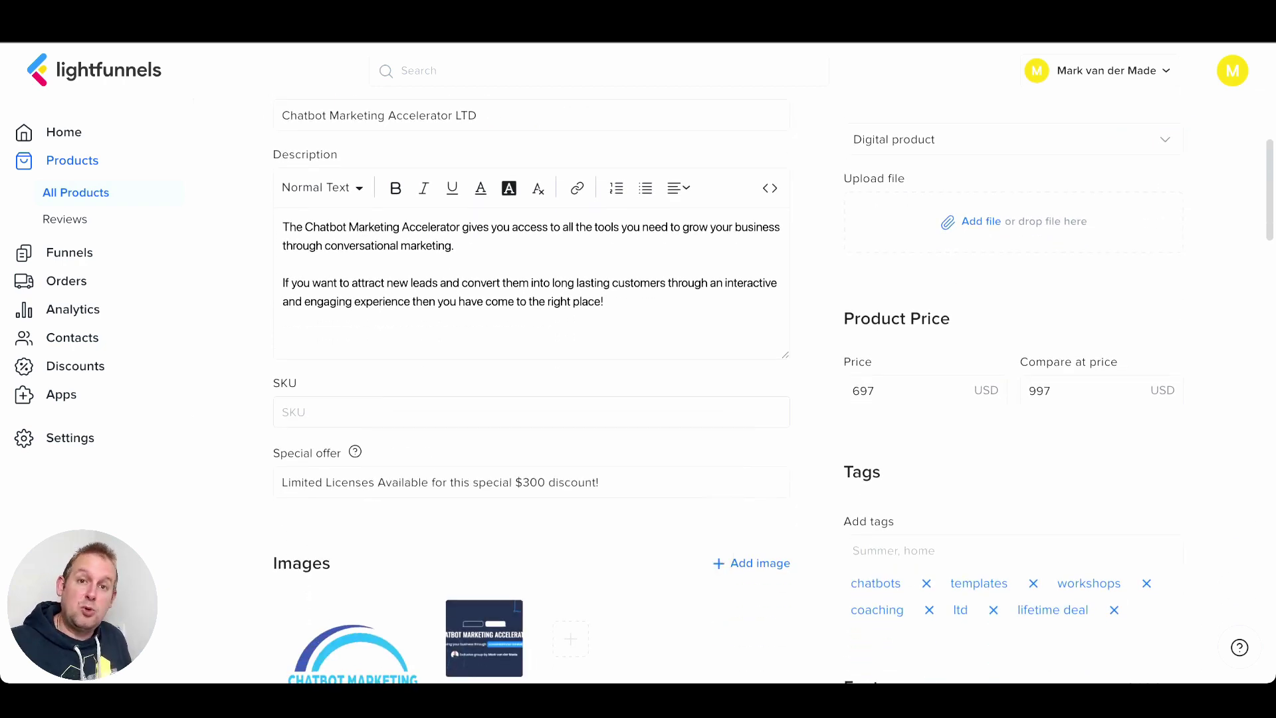
{"action": "scroll", "coordinate": [355, 339], "scroll_direction": "down", "scroll_amount": 4}
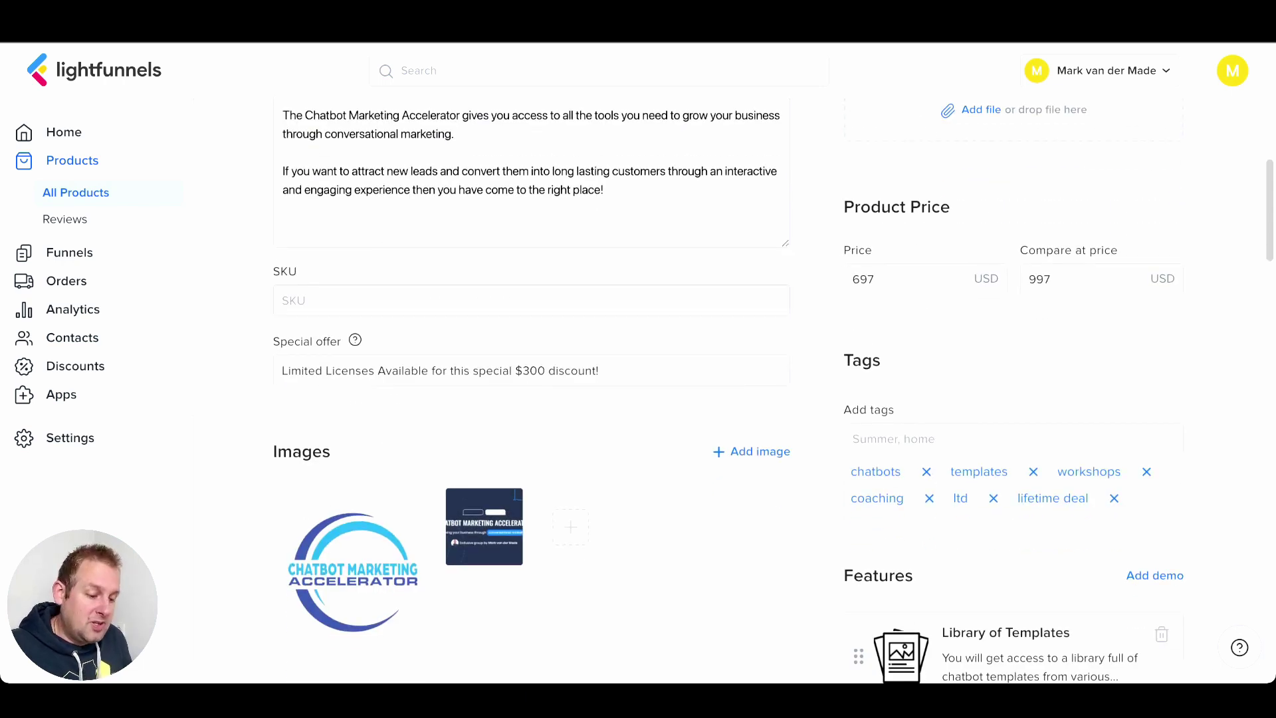
{"action": "mouse_move", "coordinate": [355, 339]}
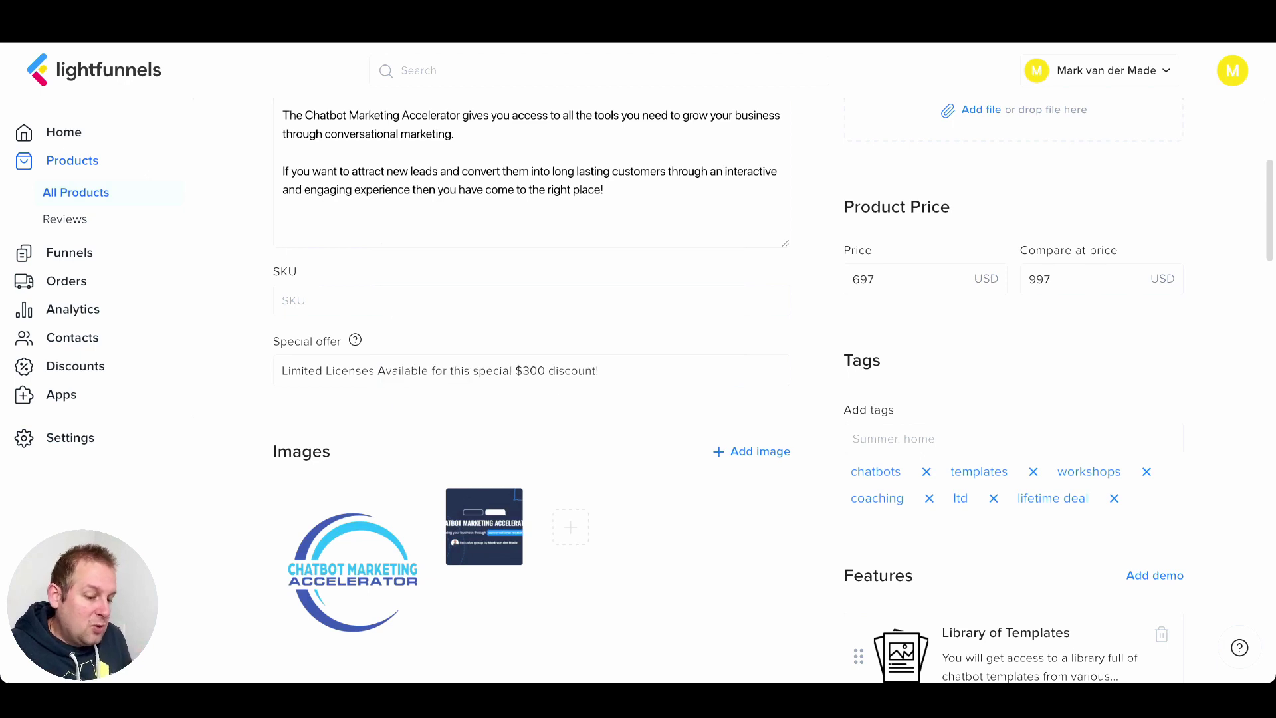
{"action": "scroll", "coordinate": [531, 398], "scroll_direction": "down", "scroll_amount": 3}
{"action": "scroll", "coordinate": [910, 515], "scroll_direction": "down", "scroll_amount": 3}
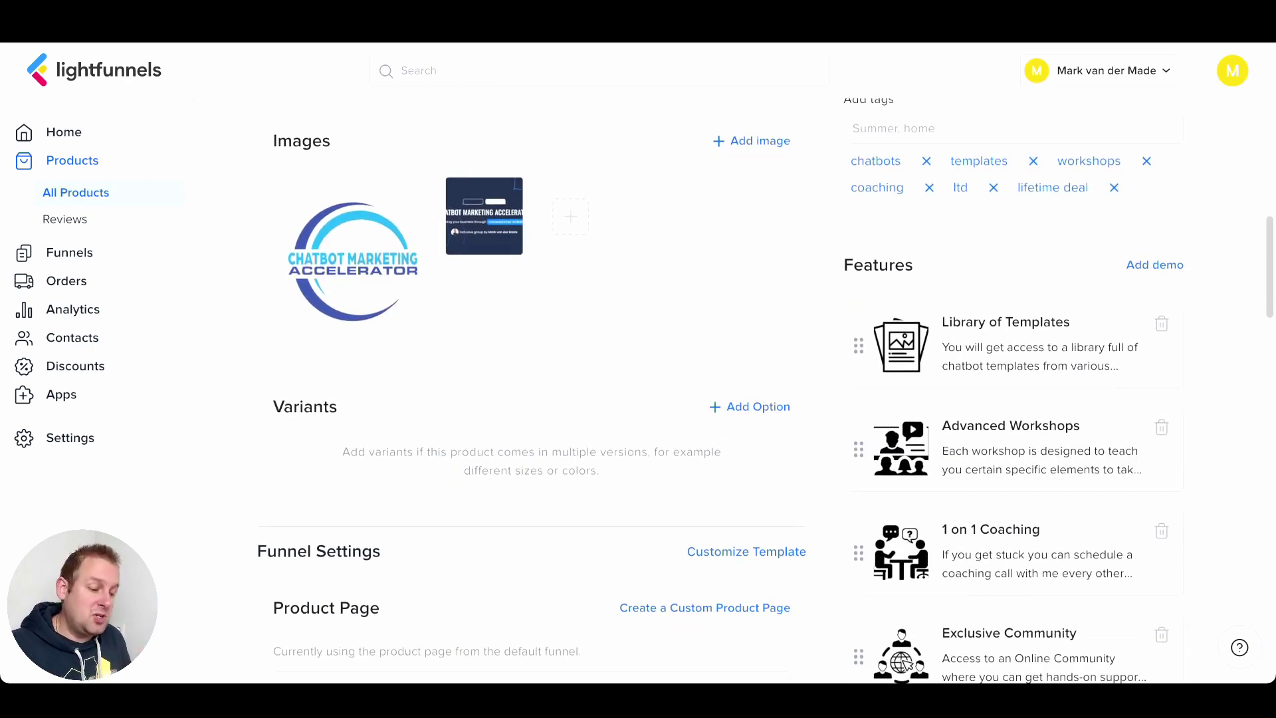
Step: Try adding a variant option to the product and open its option values for entry
{"action": "left_click", "coordinate": [750, 407]}
{"action": "scroll", "coordinate": [532, 425], "scroll_direction": "down", "scroll_amount": 1}
{"action": "double_click", "coordinate": [298, 457]}
{"action": "key", "text": "Tab"}
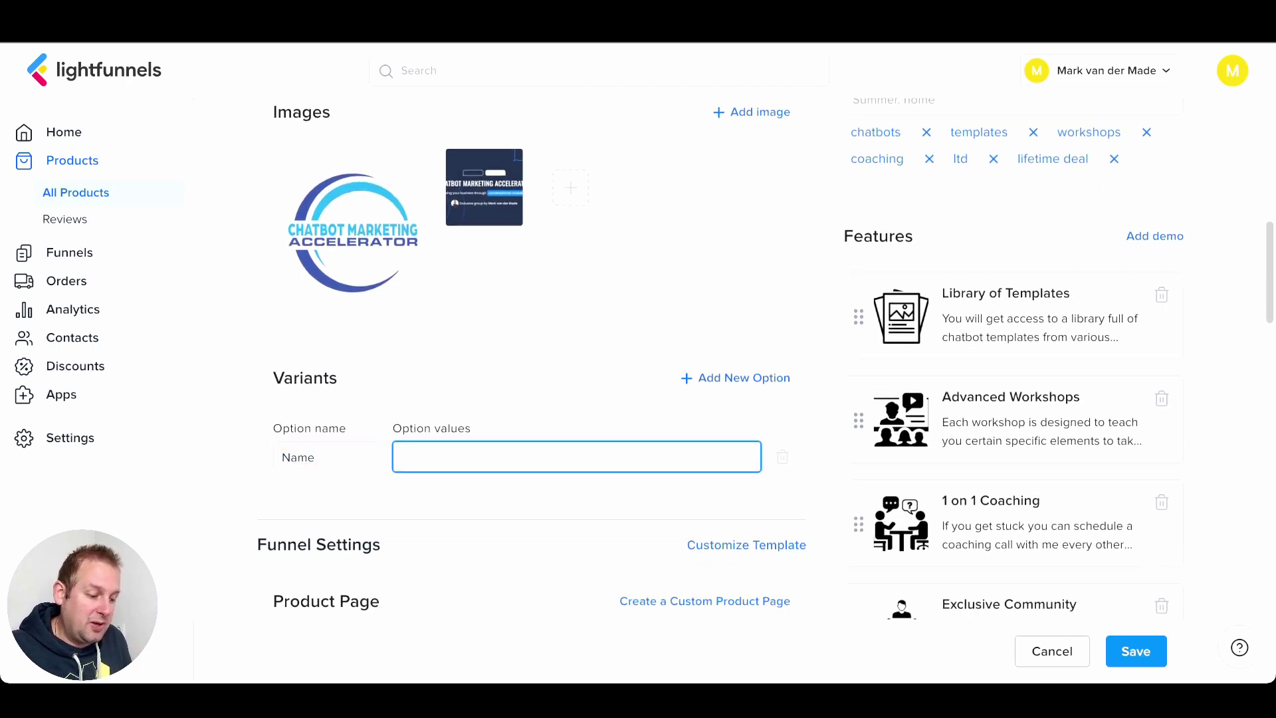
Step: Review the product's funnel settings, covering the countdown timer, sticky buy button, order bump, upsell, downsell and thank you page
{"action": "scroll", "coordinate": [720, 391], "scroll_direction": "down", "scroll_amount": 6}
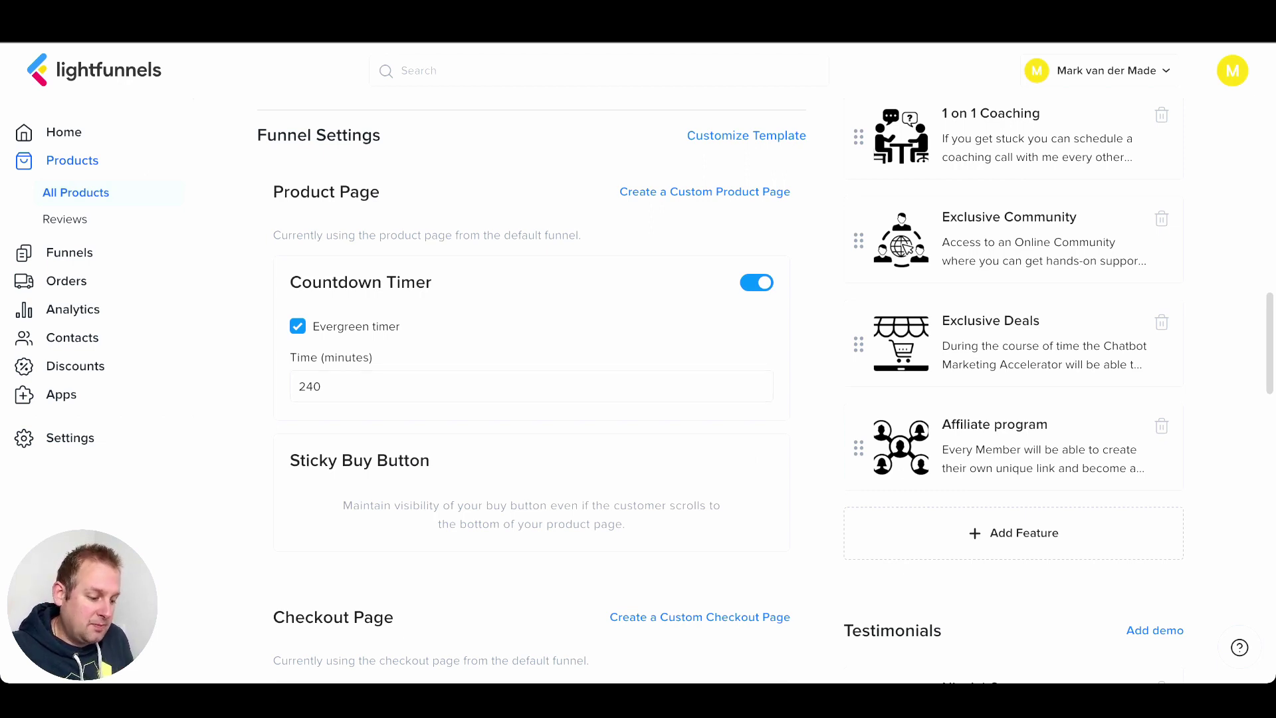
{"action": "left_click", "coordinate": [757, 461]}
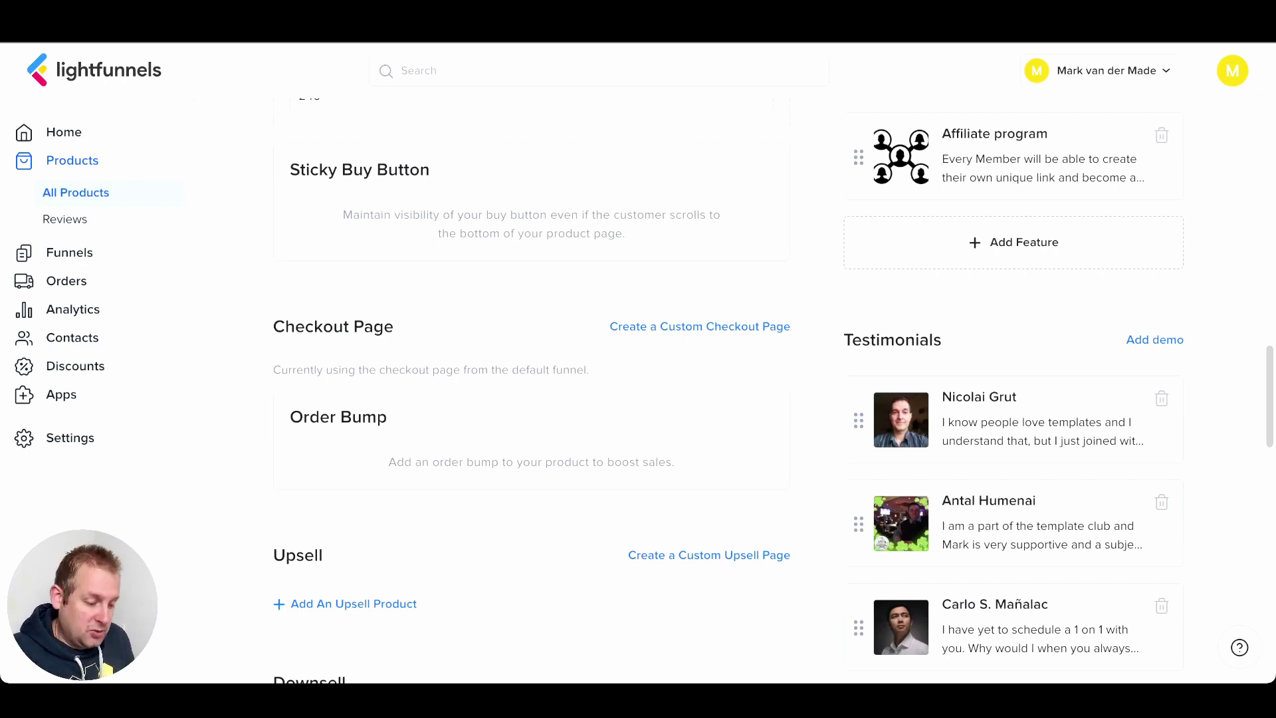
{"action": "scroll", "coordinate": [638, 399], "scroll_direction": "down", "scroll_amount": 3}
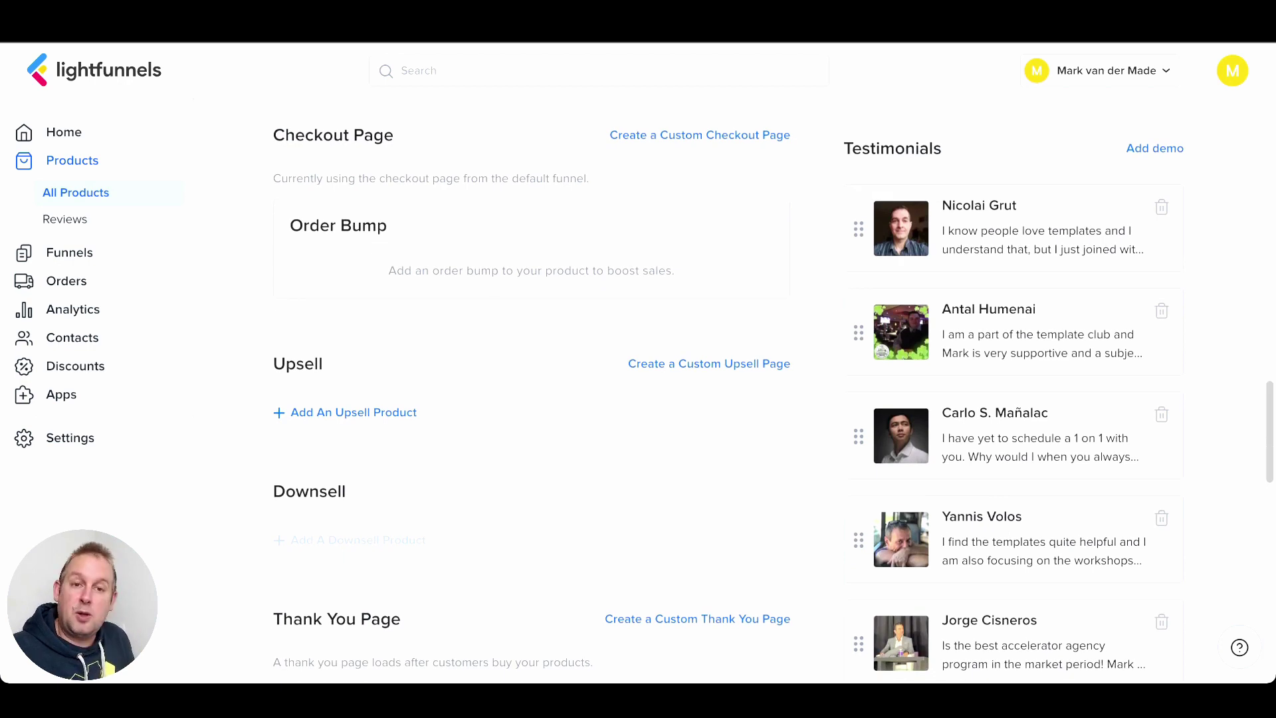
{"action": "scroll", "coordinate": [637, 398], "scroll_direction": "down", "scroll_amount": 4}
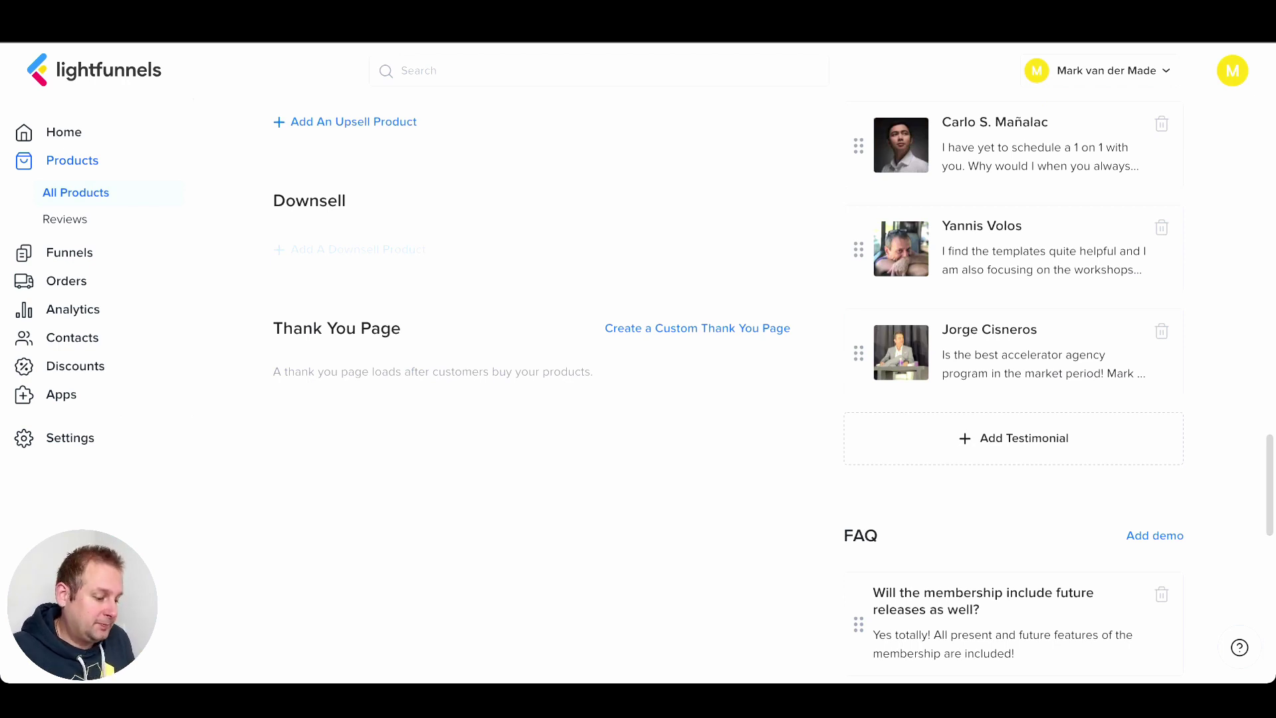
Step: Return to the product's main details and examine the file upload, price and compare-at price fields
{"action": "scroll", "coordinate": [638, 399], "scroll_direction": "up", "scroll_amount": 10}
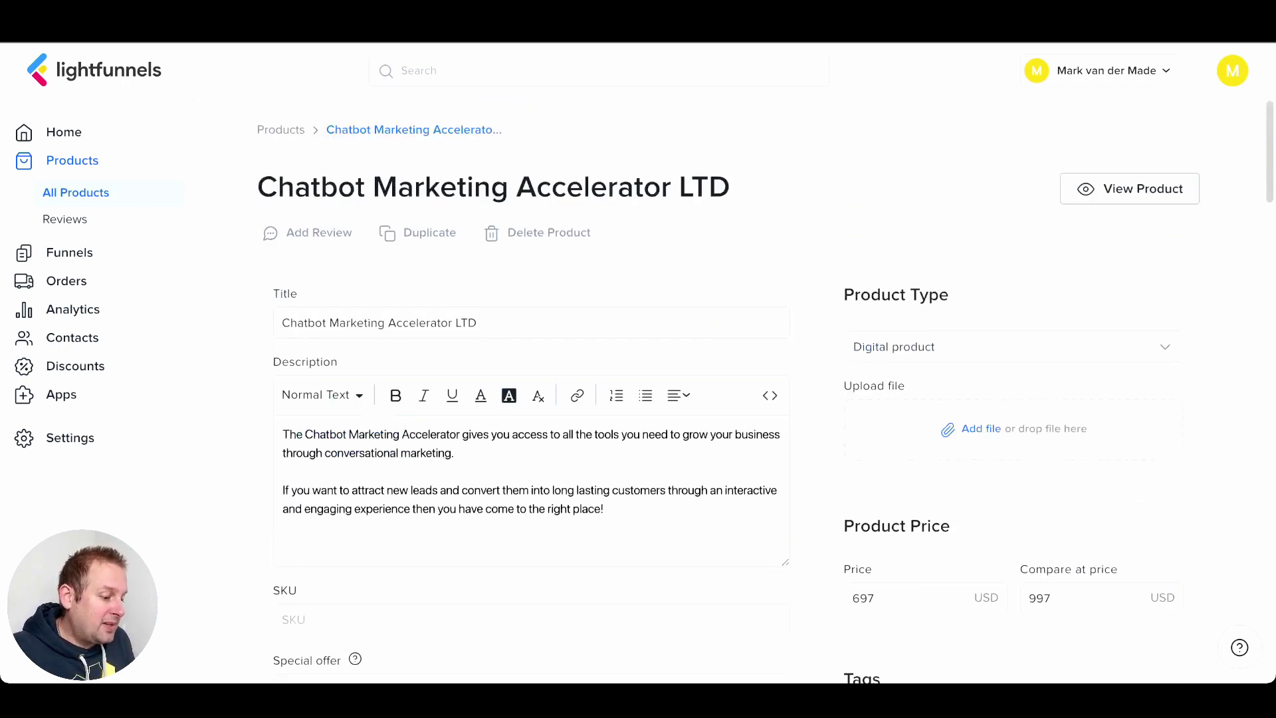
{"action": "scroll", "coordinate": [637, 399], "scroll_direction": "down", "scroll_amount": 1}
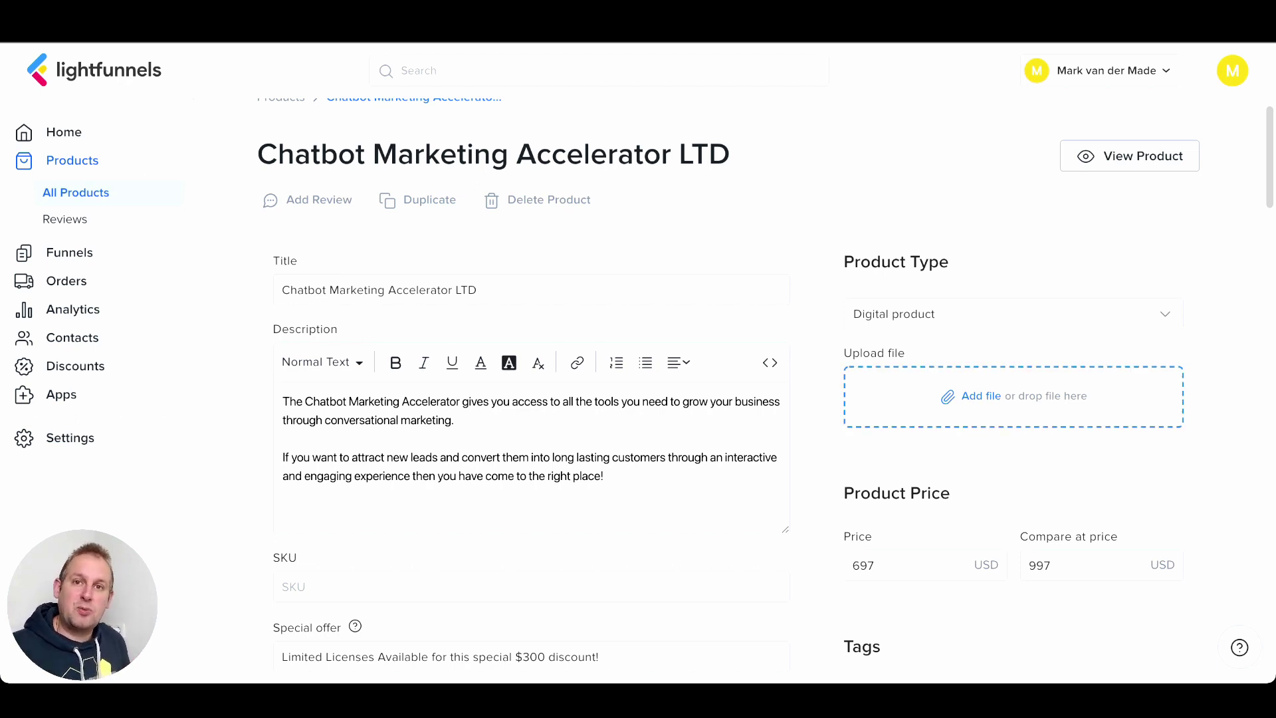
{"action": "scroll", "coordinate": [764, 385], "scroll_direction": "down", "scroll_amount": 2}
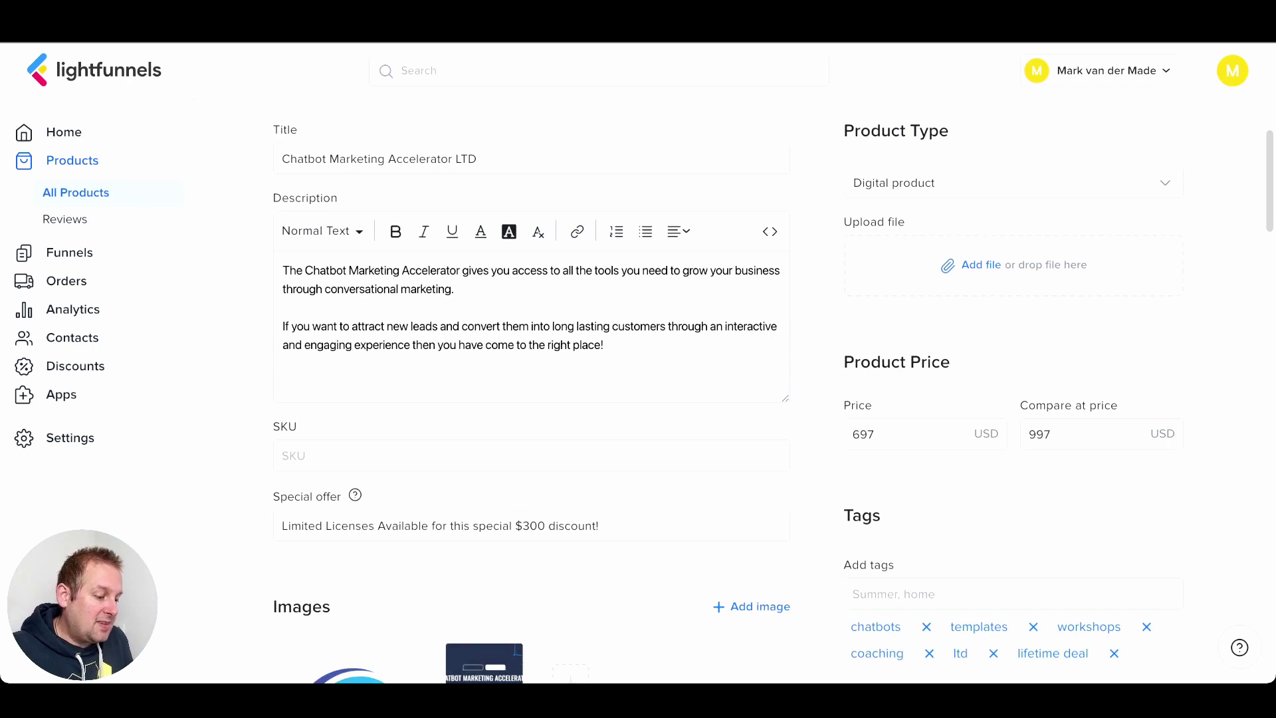
{"action": "left_click", "coordinate": [1079, 434]}
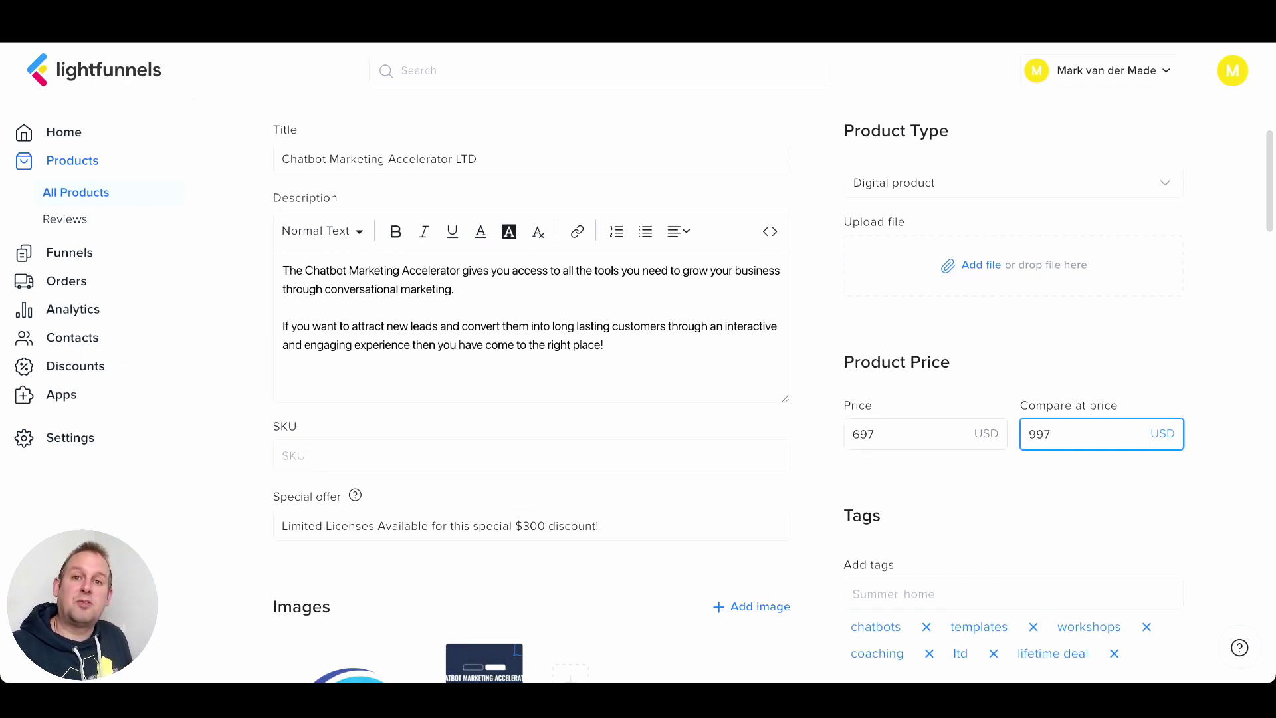
{"action": "left_click", "coordinate": [897, 434]}
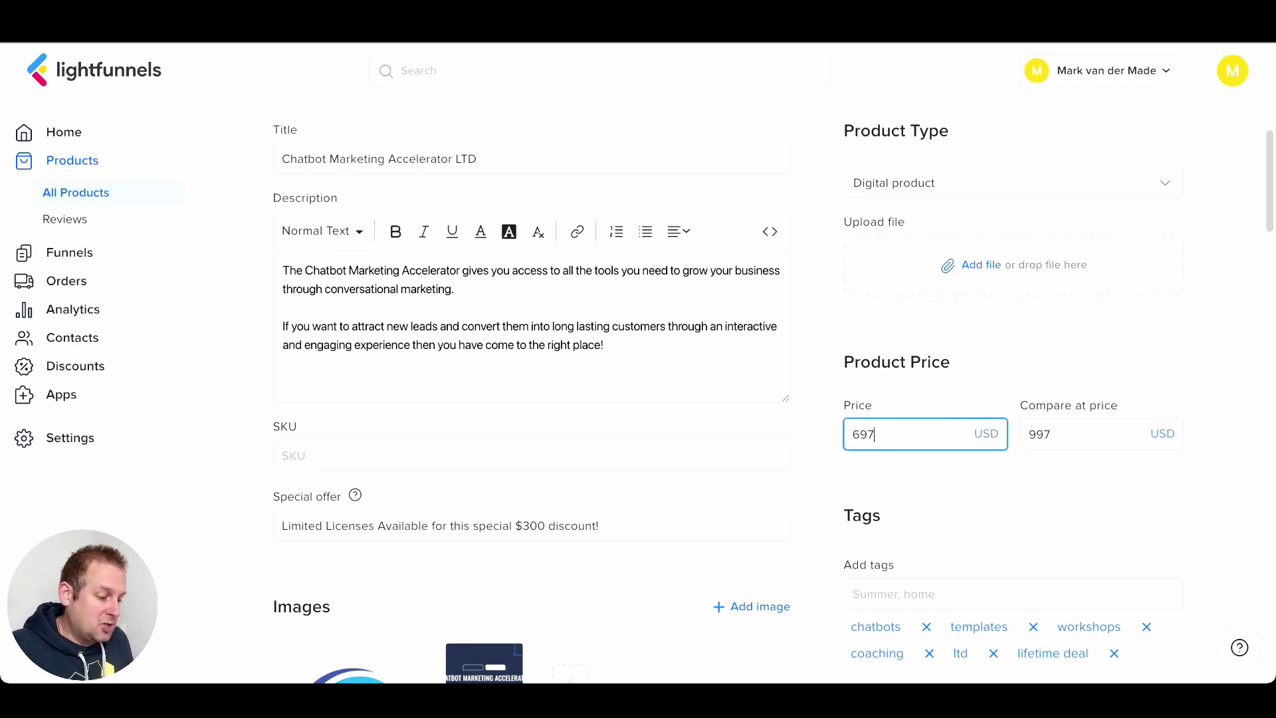
{"action": "left_click", "coordinate": [1071, 434]}
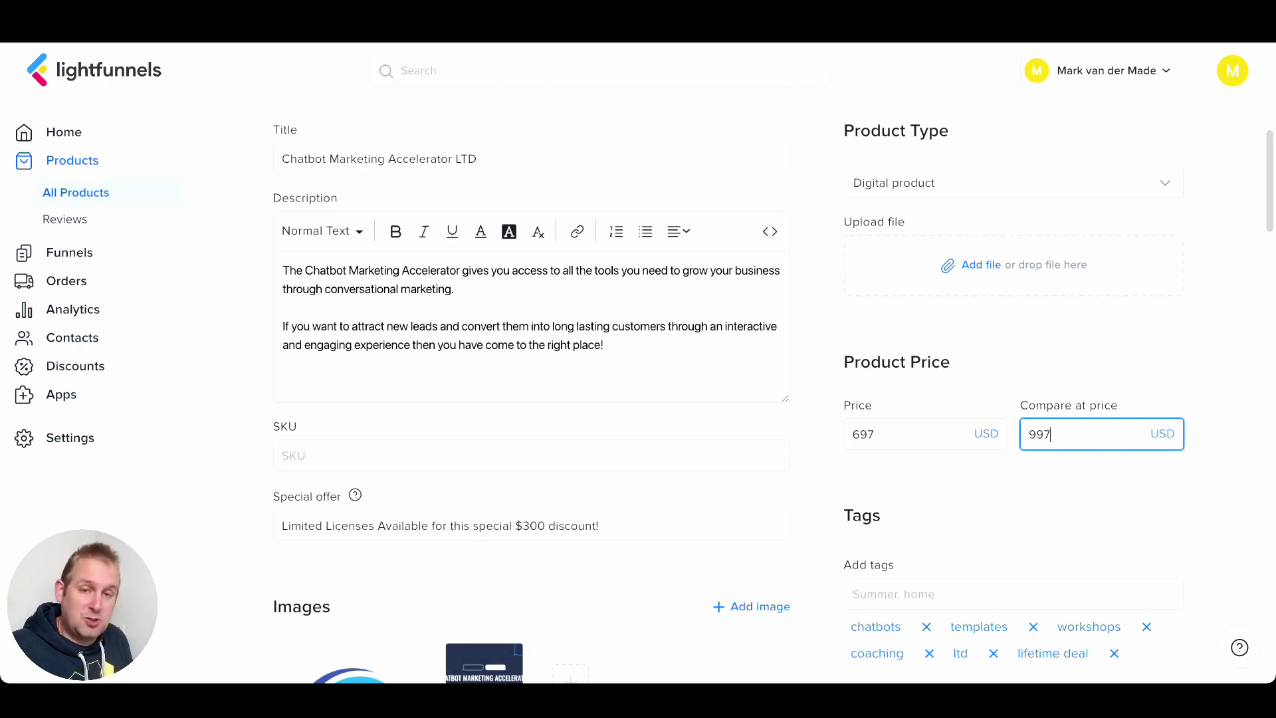
{"action": "left_click", "coordinate": [914, 434]}
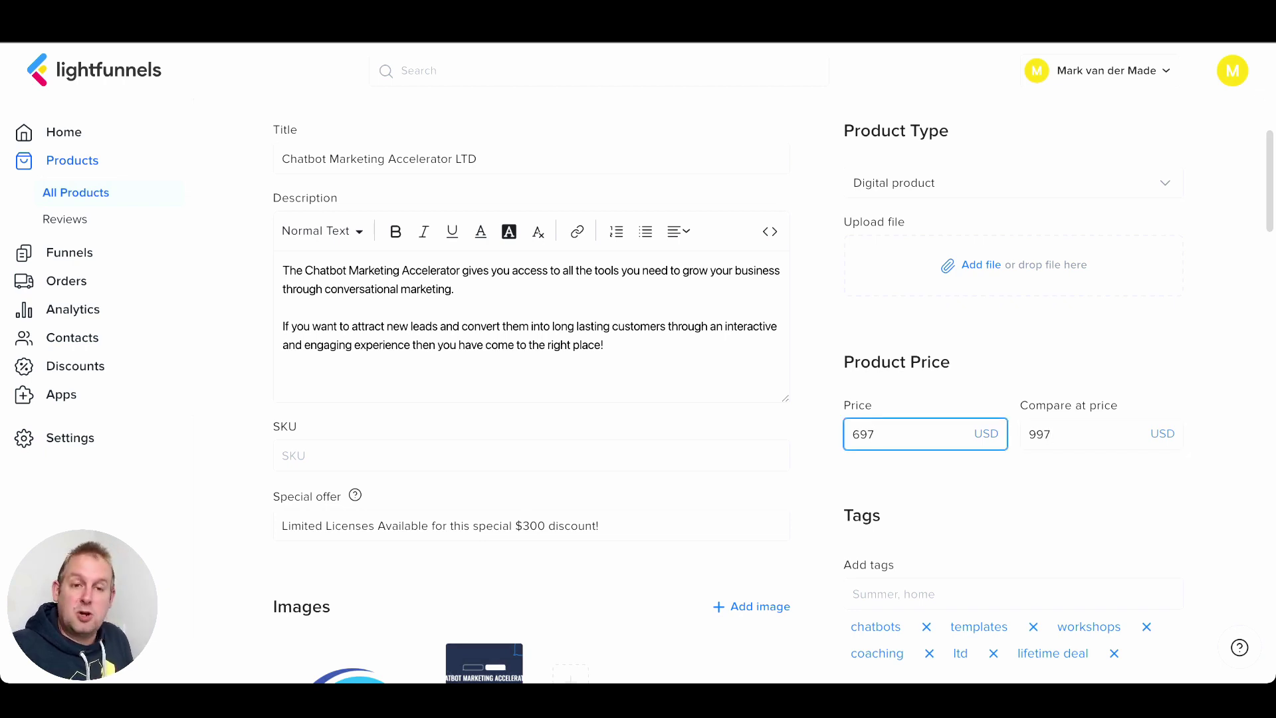
Step: Examine the product's tags, features and testimonials sections
{"action": "scroll", "coordinate": [638, 399], "scroll_direction": "down", "scroll_amount": 3}
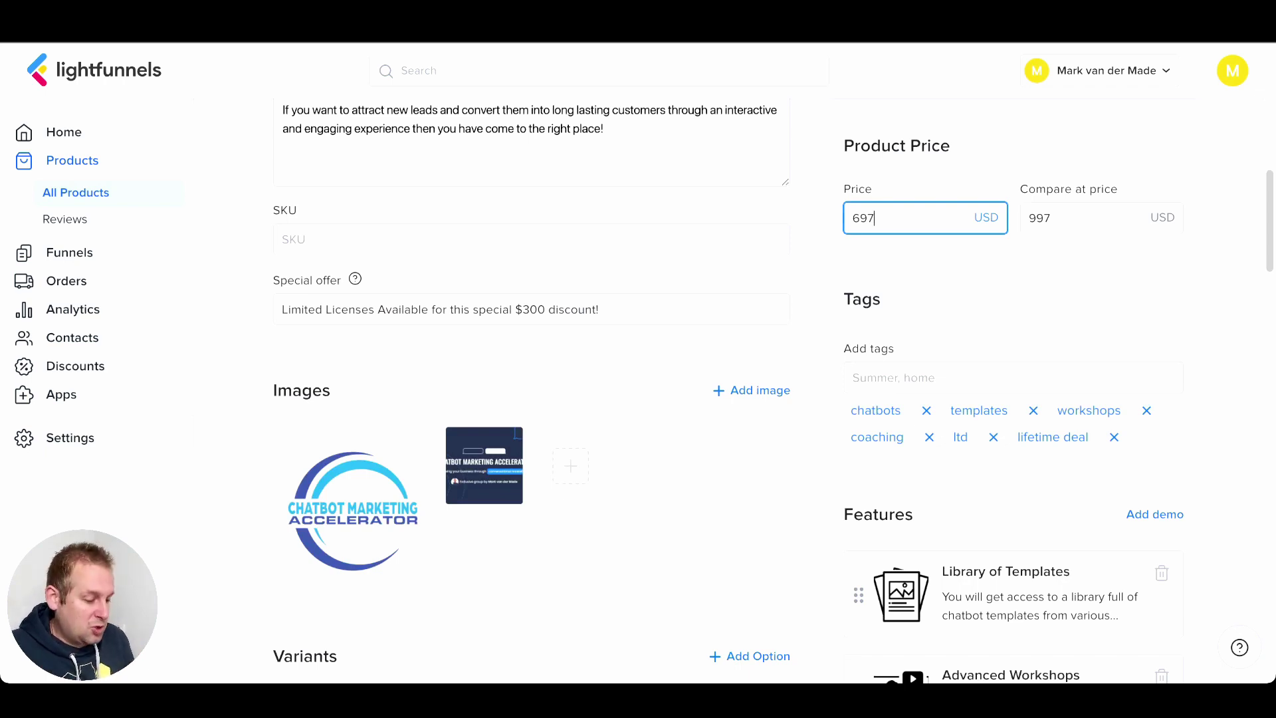
{"action": "scroll", "coordinate": [638, 398], "scroll_direction": "down", "scroll_amount": 4}
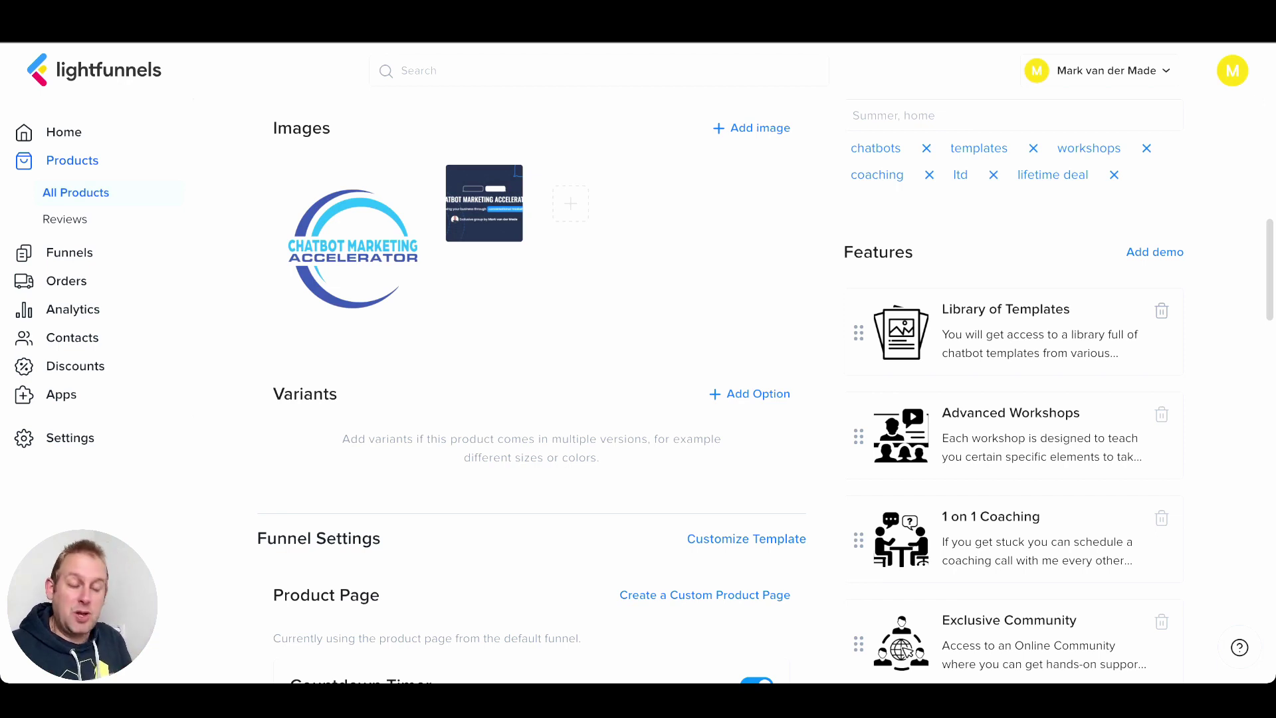
{"action": "scroll", "coordinate": [712, 390], "scroll_direction": "down", "scroll_amount": 8}
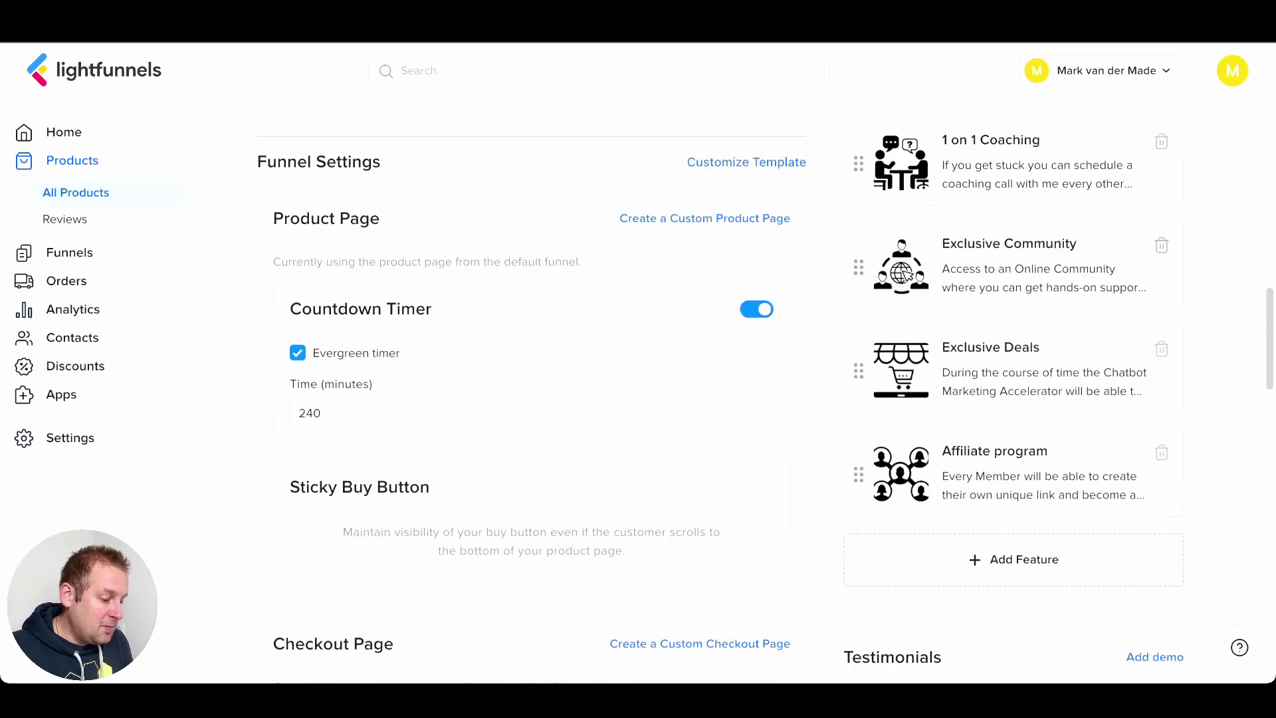
{"action": "scroll", "coordinate": [729, 391], "scroll_direction": "down", "scroll_amount": 6}
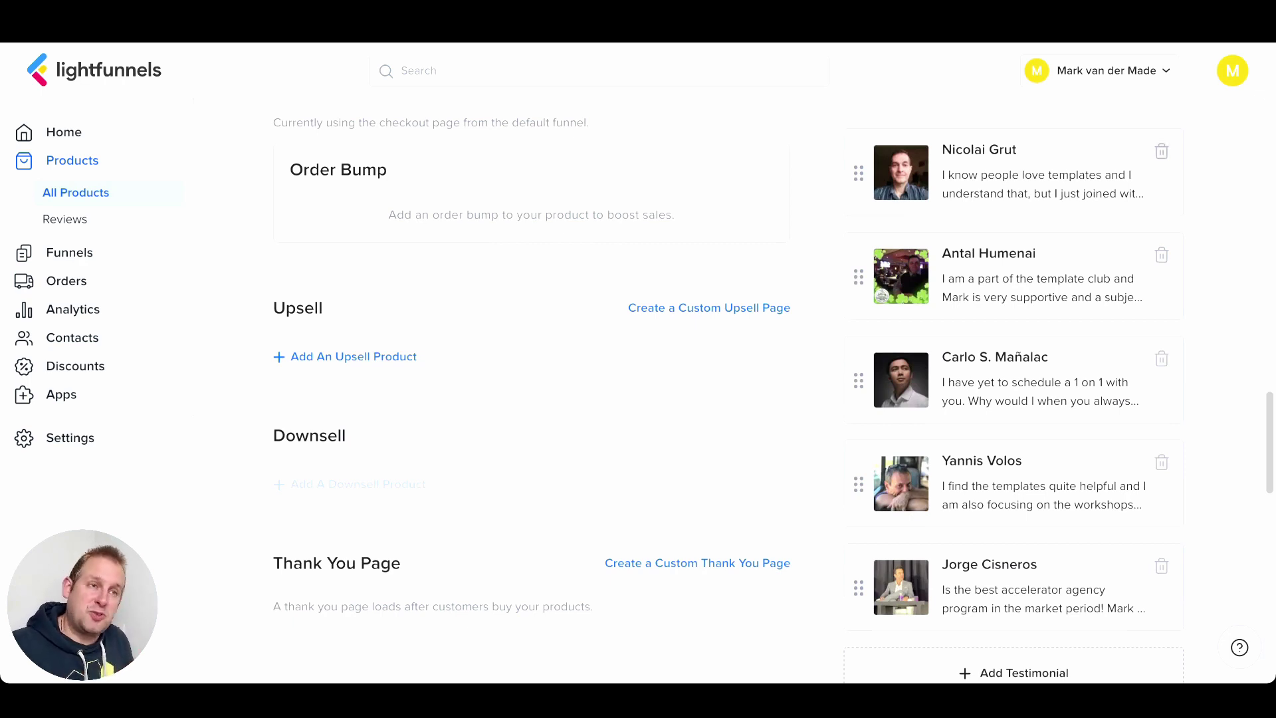
Step: Examine the FAQ section of the product
{"action": "scroll", "coordinate": [712, 391], "scroll_direction": "down", "scroll_amount": 9}
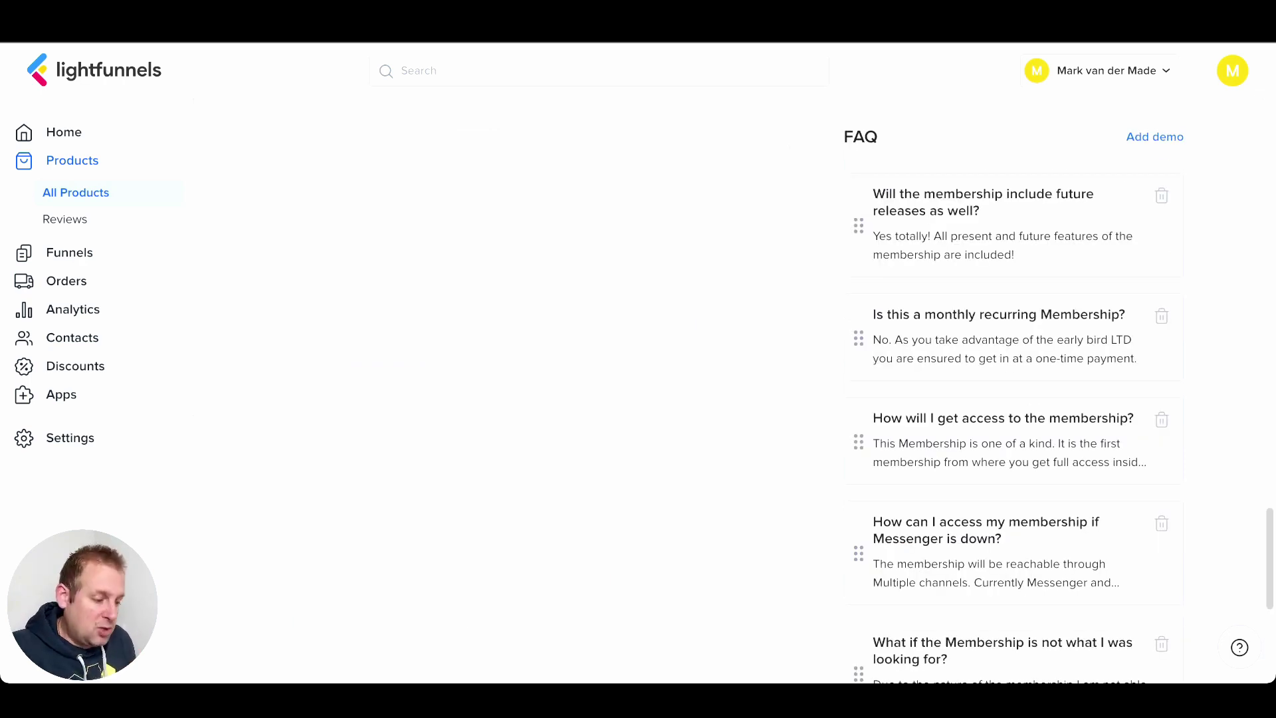
{"action": "scroll", "coordinate": [731, 398], "scroll_direction": "up", "scroll_amount": 20}
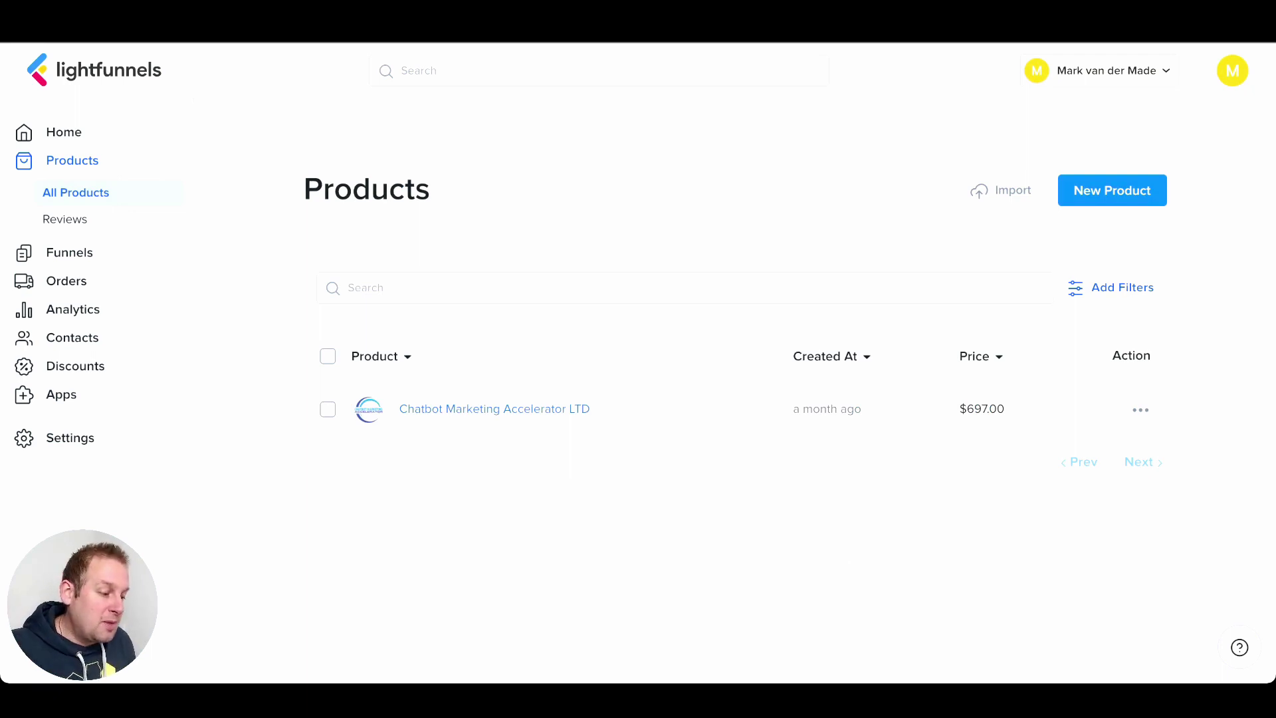
Step: Import the 16-inch Apple MacBook Pro product using its copied AliExpress product URL
{"action": "left_click", "coordinate": [1001, 191]}
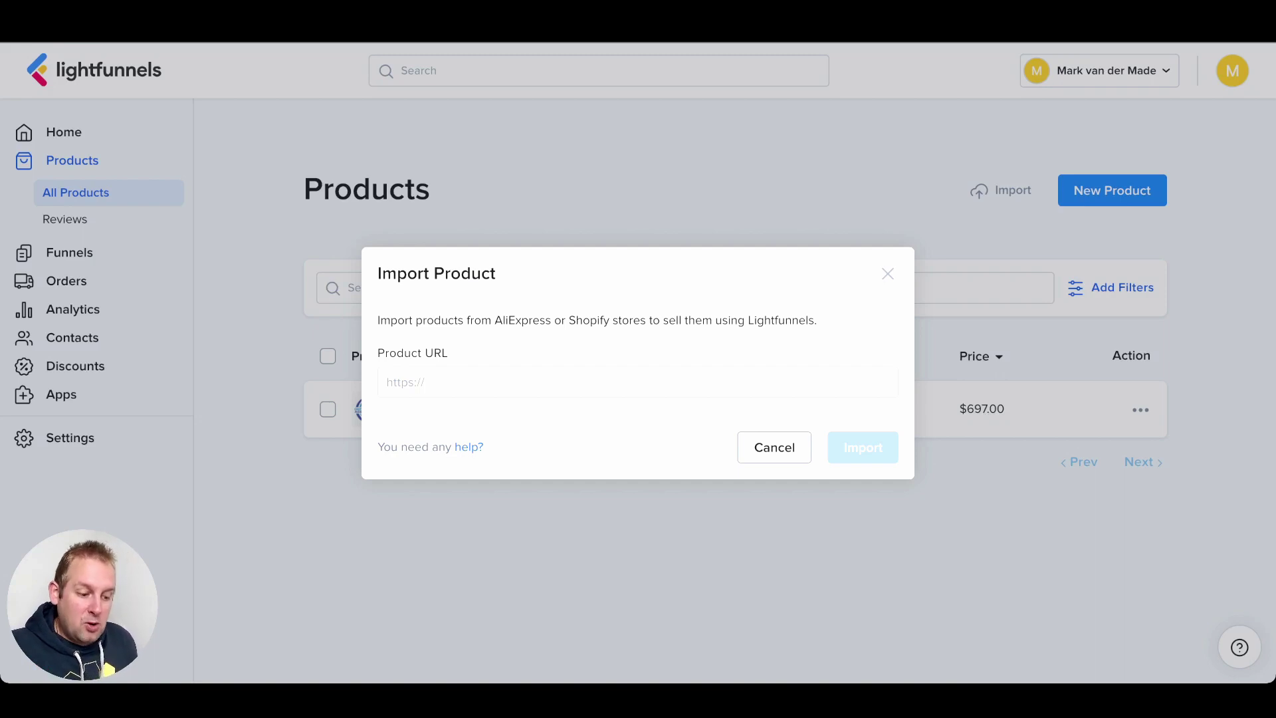
{"action": "left_click", "coordinate": [638, 382]}
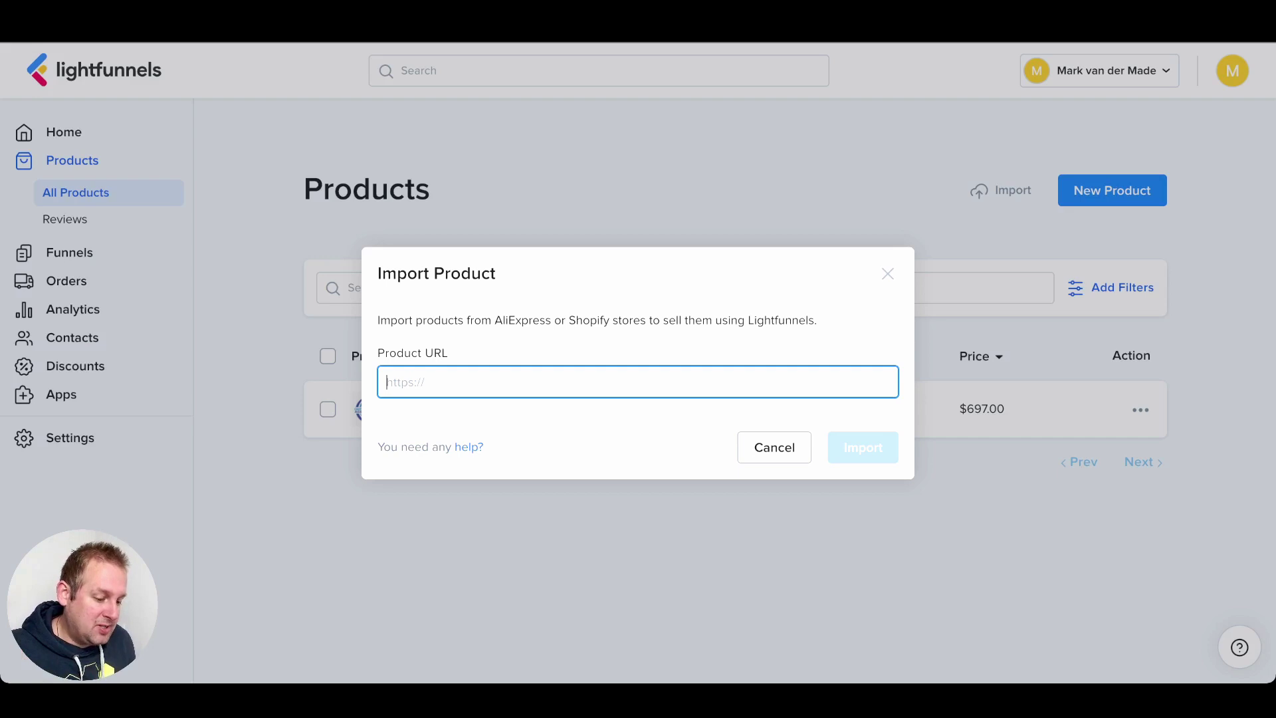
{"action": "key", "text": "ctrl+v"}
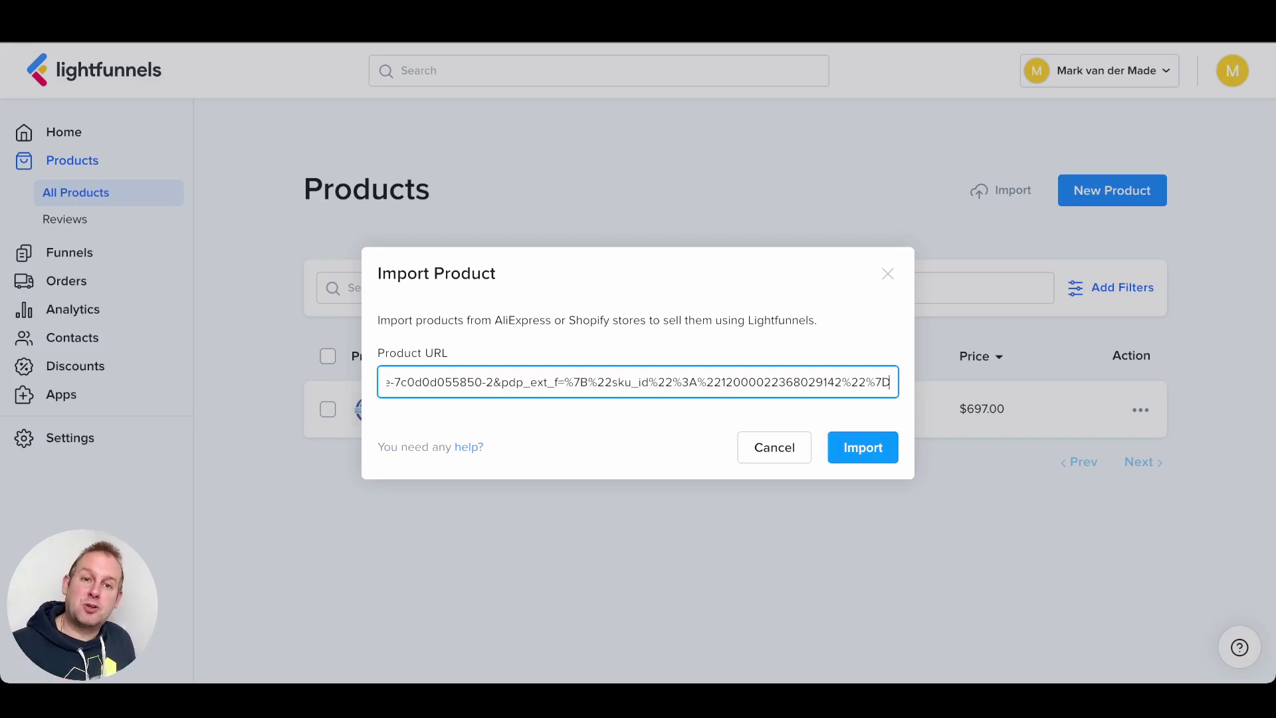
{"action": "left_click", "coordinate": [862, 447]}
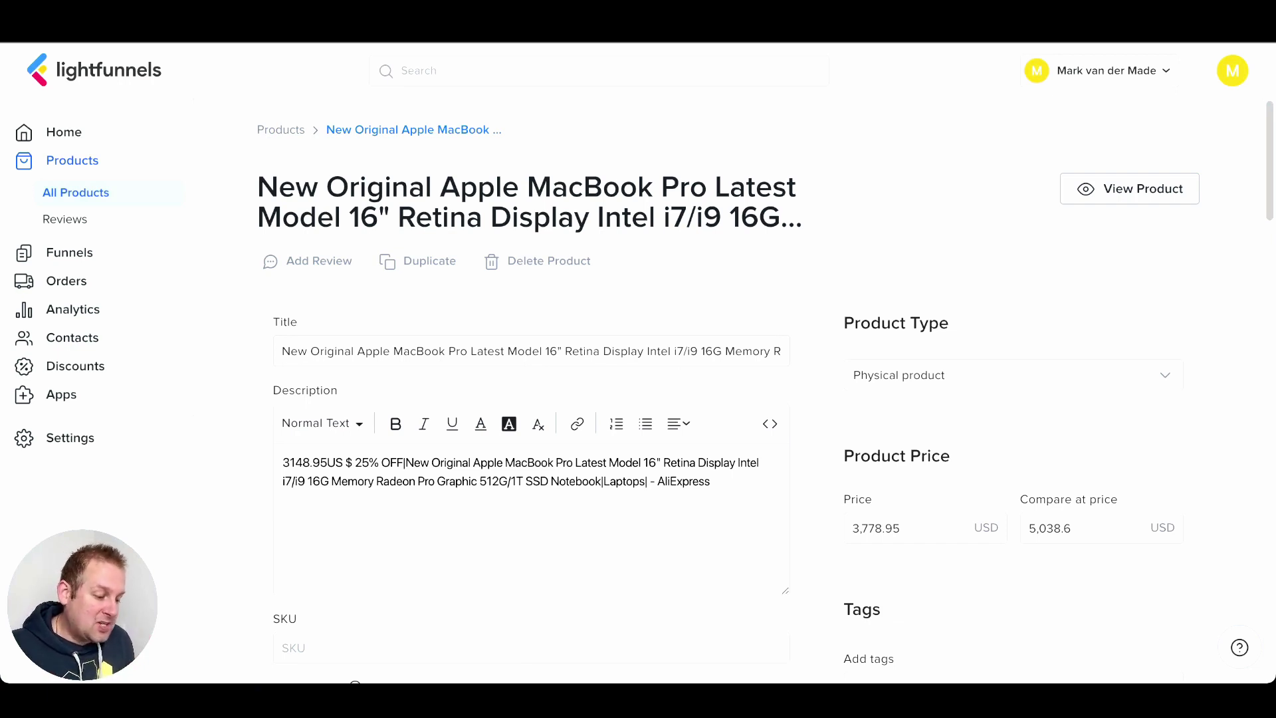
Step: Compare the imported MacBook's description, price, images and variants with its source listing on AliExpress
{"action": "scroll", "coordinate": [768, 403], "scroll_direction": "down", "scroll_amount": 3}
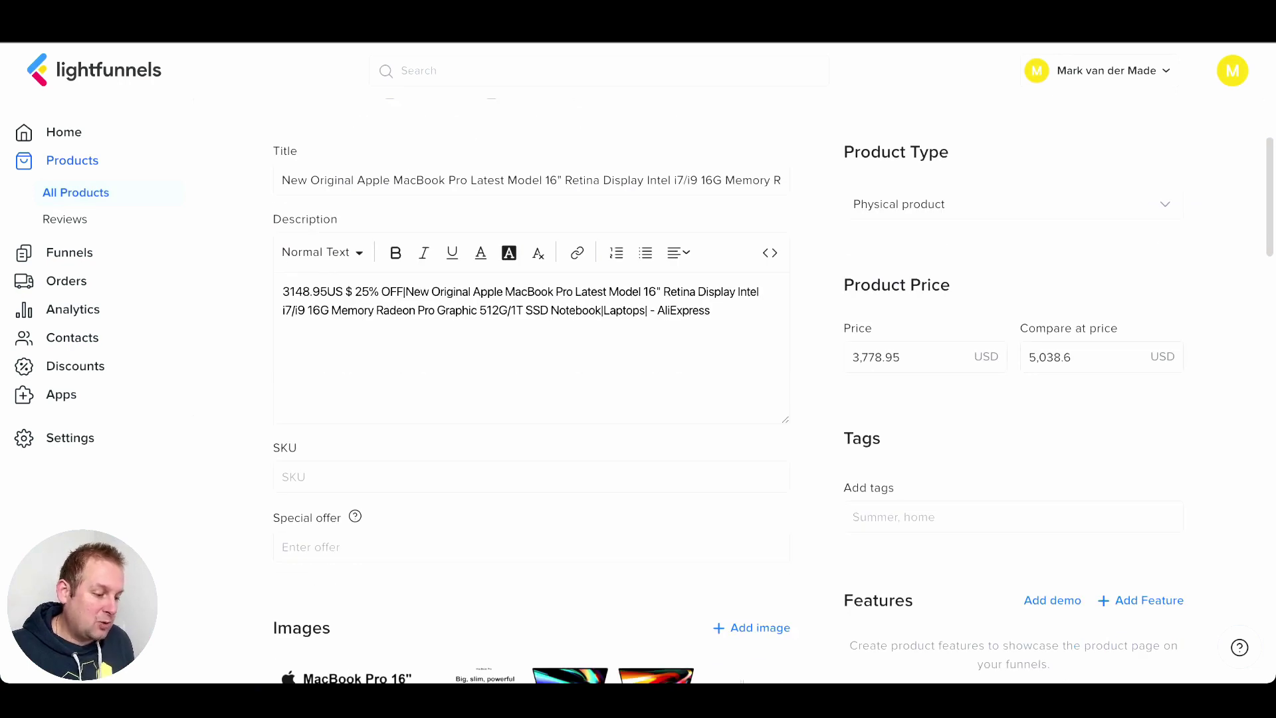
{"action": "scroll", "coordinate": [728, 411], "scroll_direction": "down", "scroll_amount": 4}
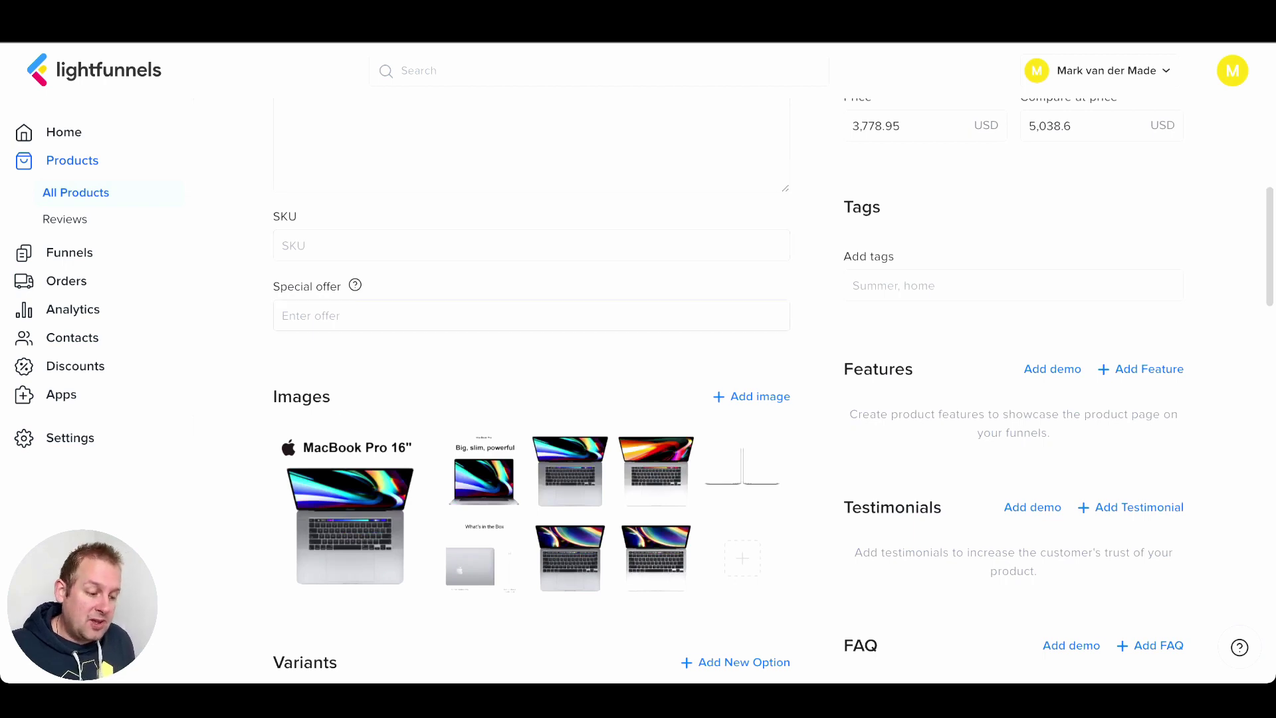
{"action": "scroll", "coordinate": [355, 377], "scroll_direction": "down", "scroll_amount": 2}
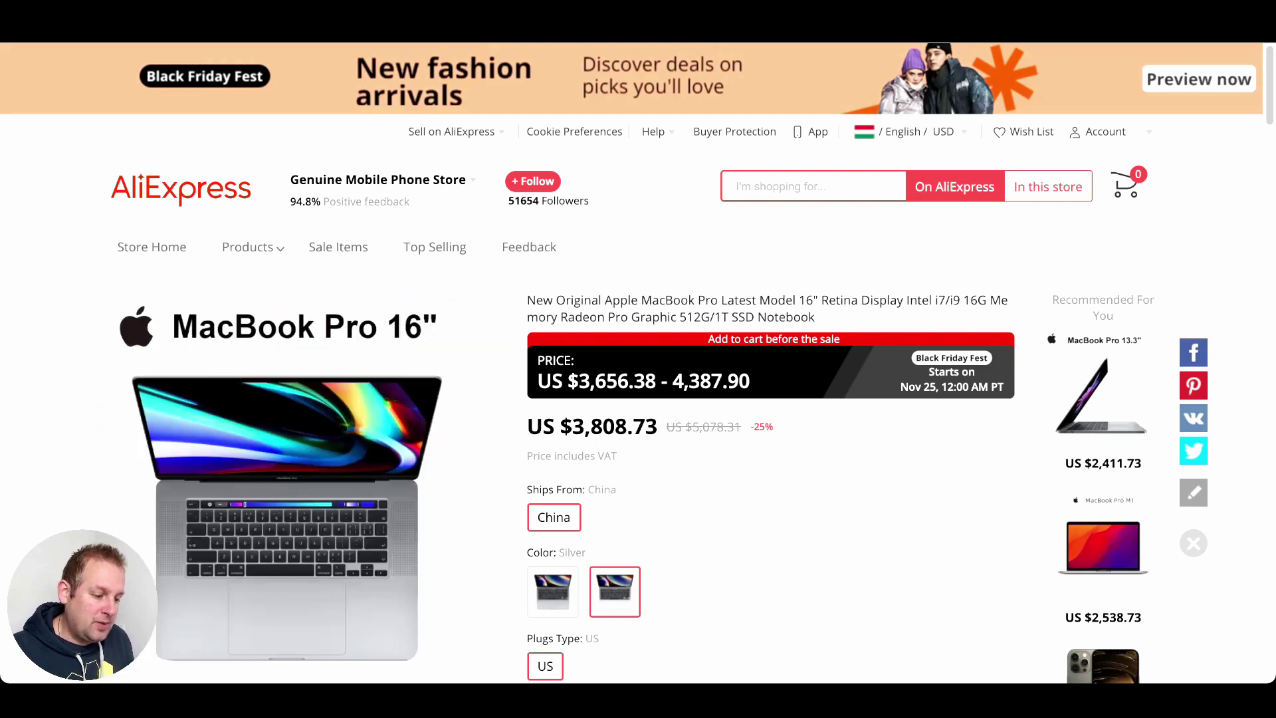
{"action": "scroll", "coordinate": [734, 527], "scroll_direction": "down", "scroll_amount": 6}
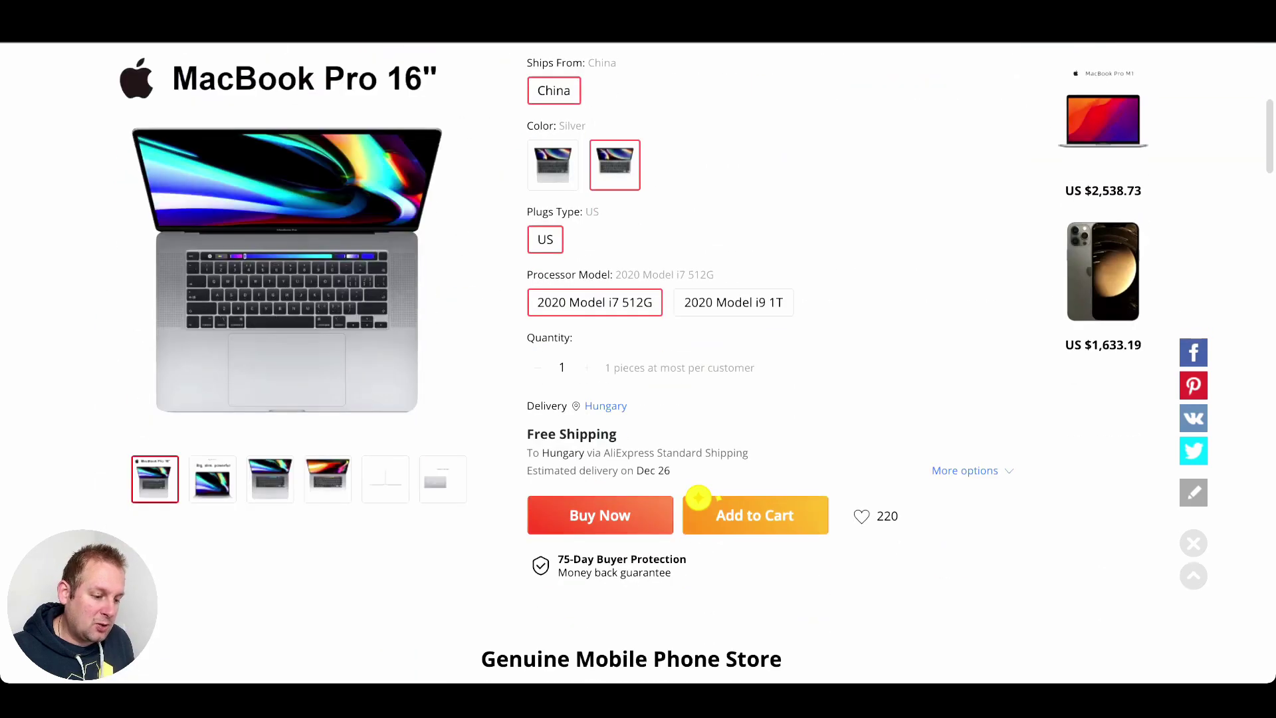
{"action": "scroll", "coordinate": [734, 527], "scroll_direction": "up", "scroll_amount": 3}
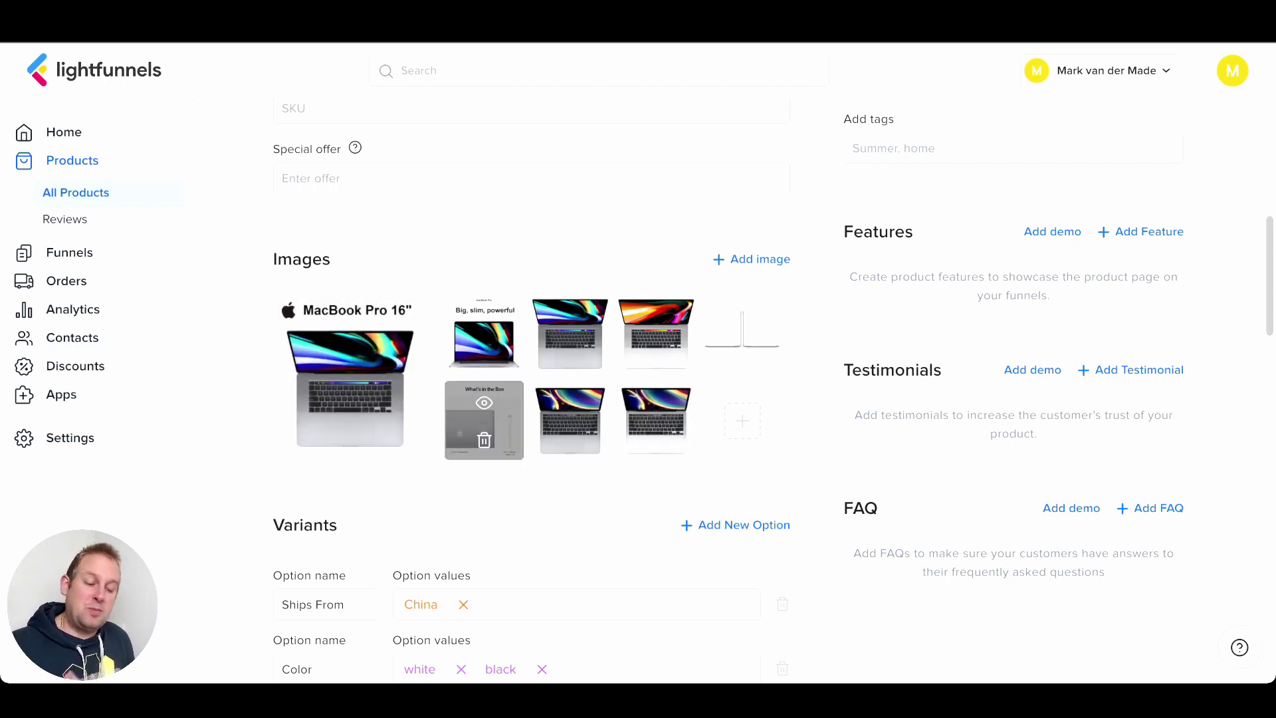
{"action": "scroll", "coordinate": [484, 419], "scroll_direction": "down", "scroll_amount": 4}
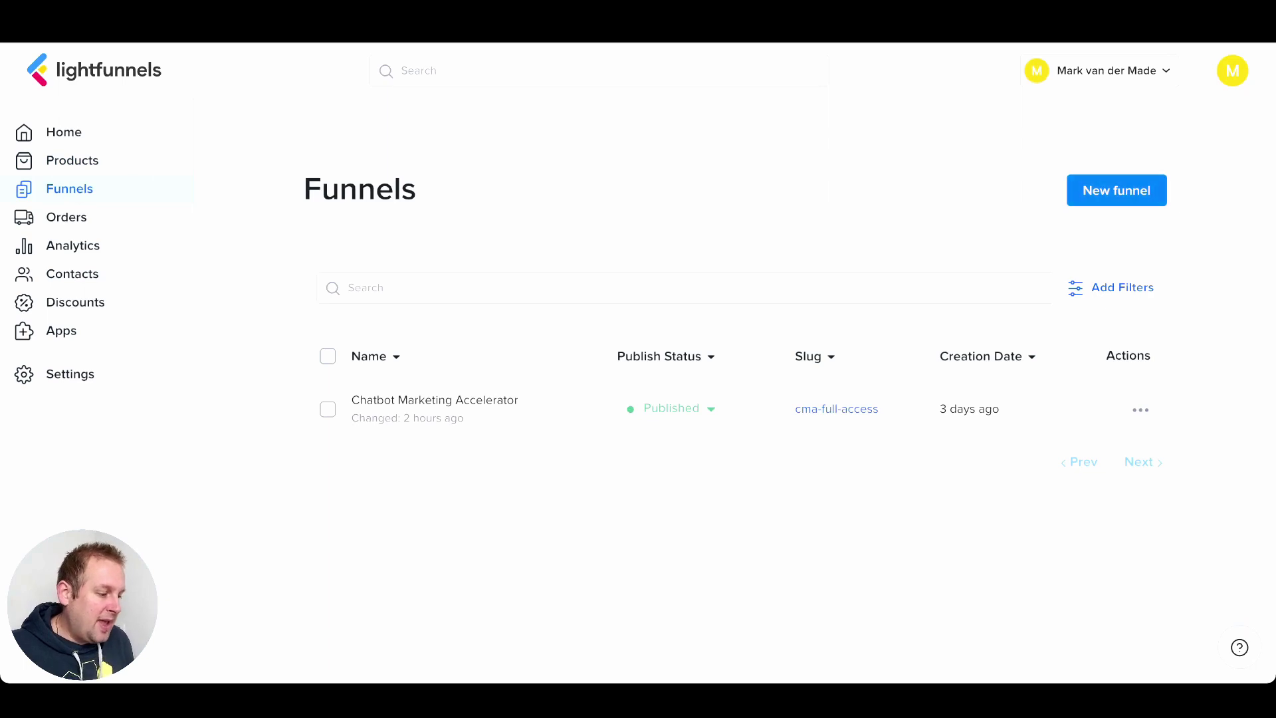
Step: Start a new funnel based on the E-Course template after browsing the available templates
{"action": "left_click", "coordinate": [1117, 190]}
{"action": "scroll", "coordinate": [1050, 199], "scroll_direction": "down", "scroll_amount": 8}
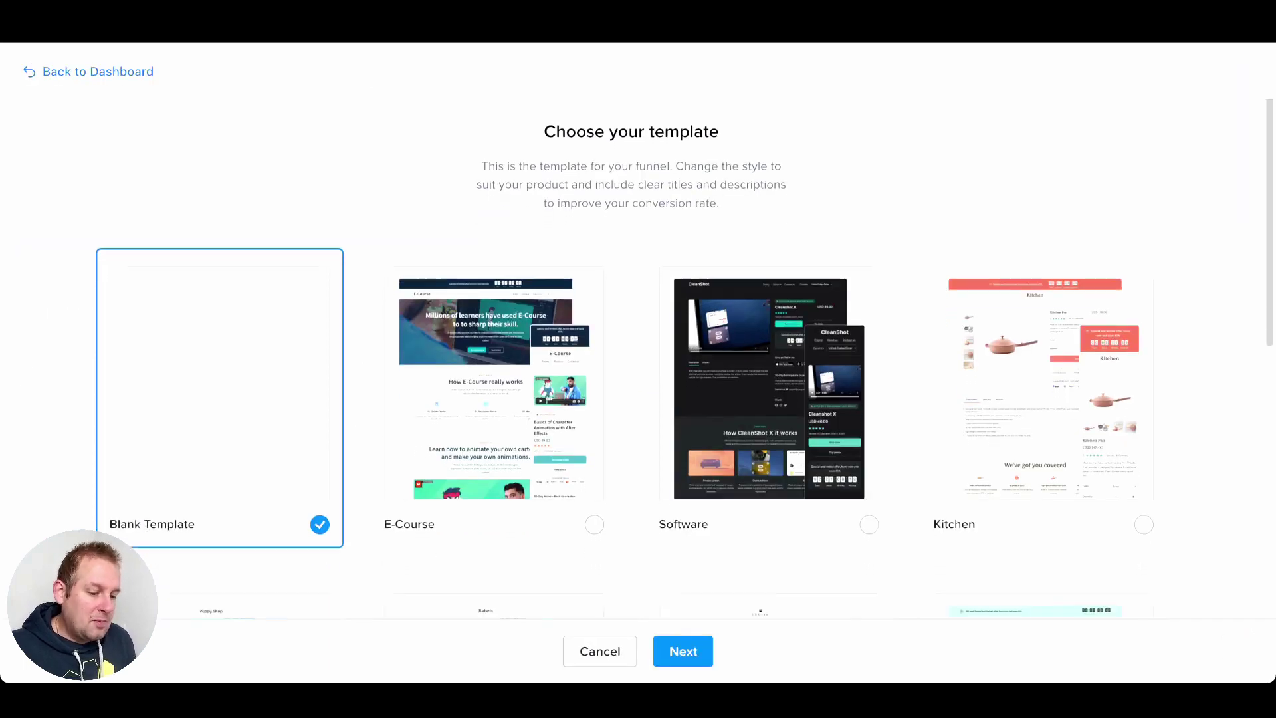
{"action": "scroll", "coordinate": [769, 294], "scroll_direction": "down", "scroll_amount": 4}
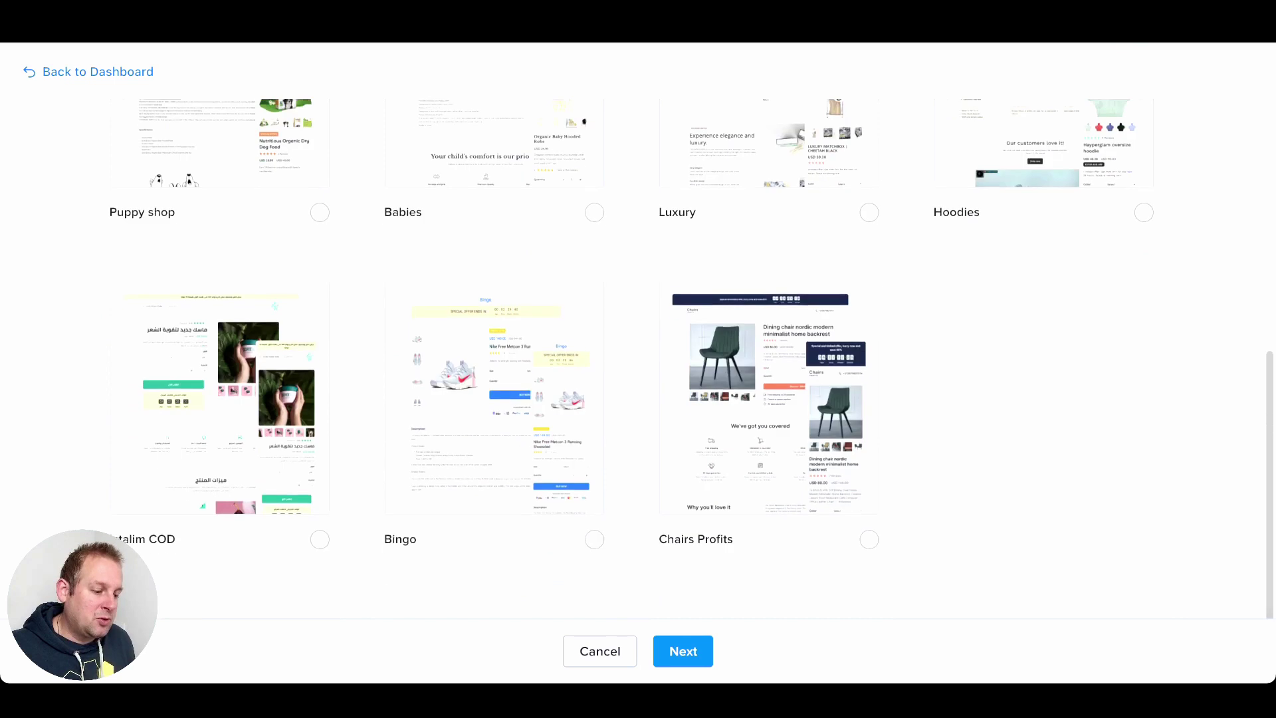
{"action": "scroll", "coordinate": [769, 293], "scroll_direction": "up", "scroll_amount": 12}
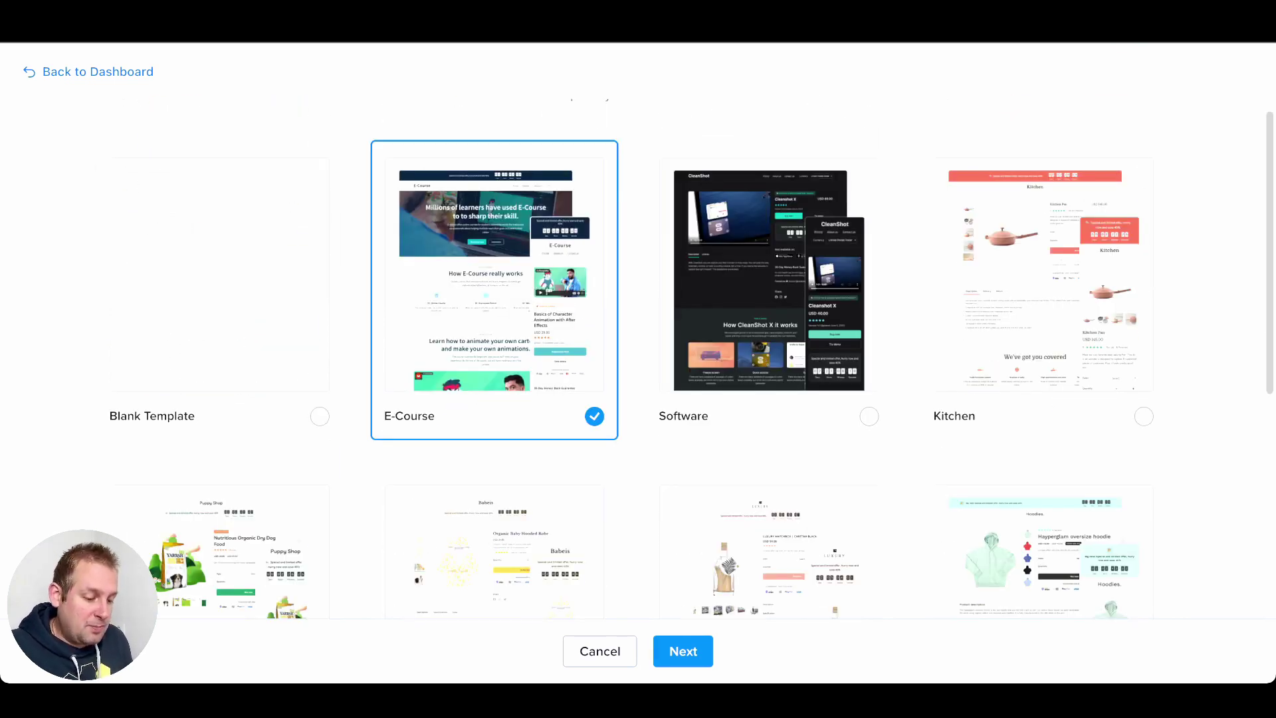
{"action": "left_click", "coordinate": [683, 650]}
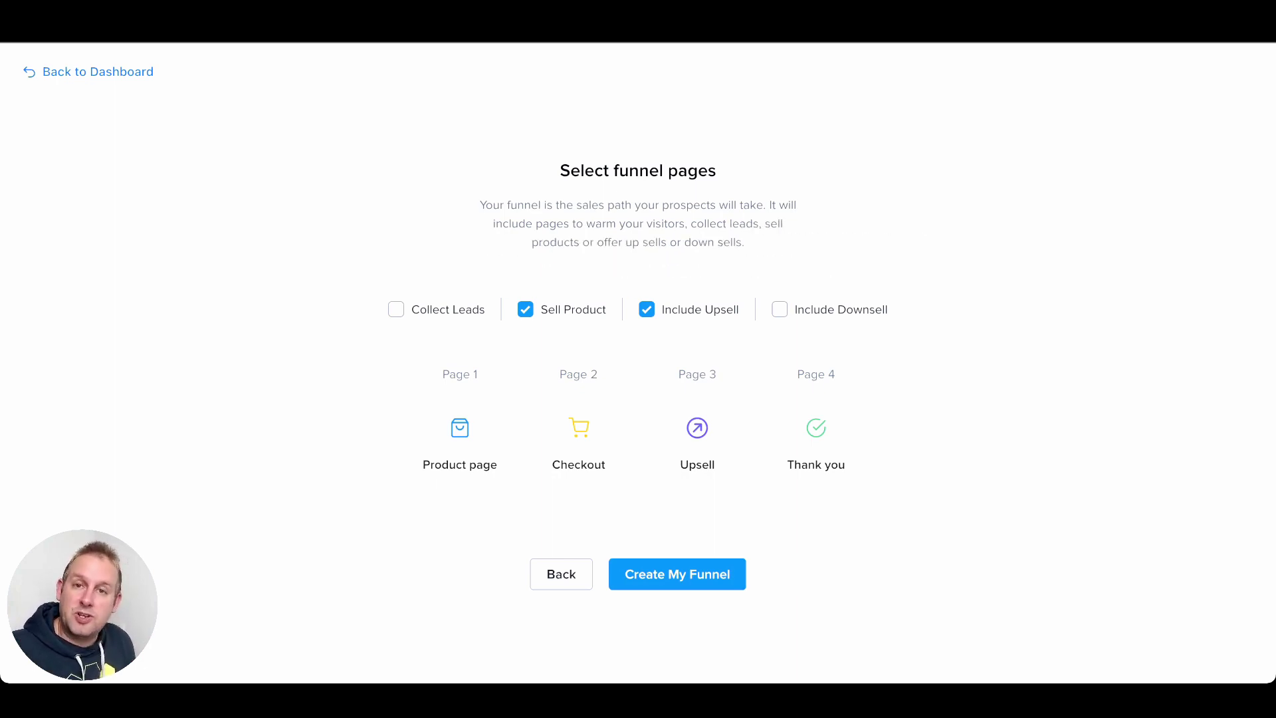
Step: Create the demo funnel with lead collection, product sales and an upsell included, leaving the downsell out
{"action": "left_click", "coordinate": [780, 309]}
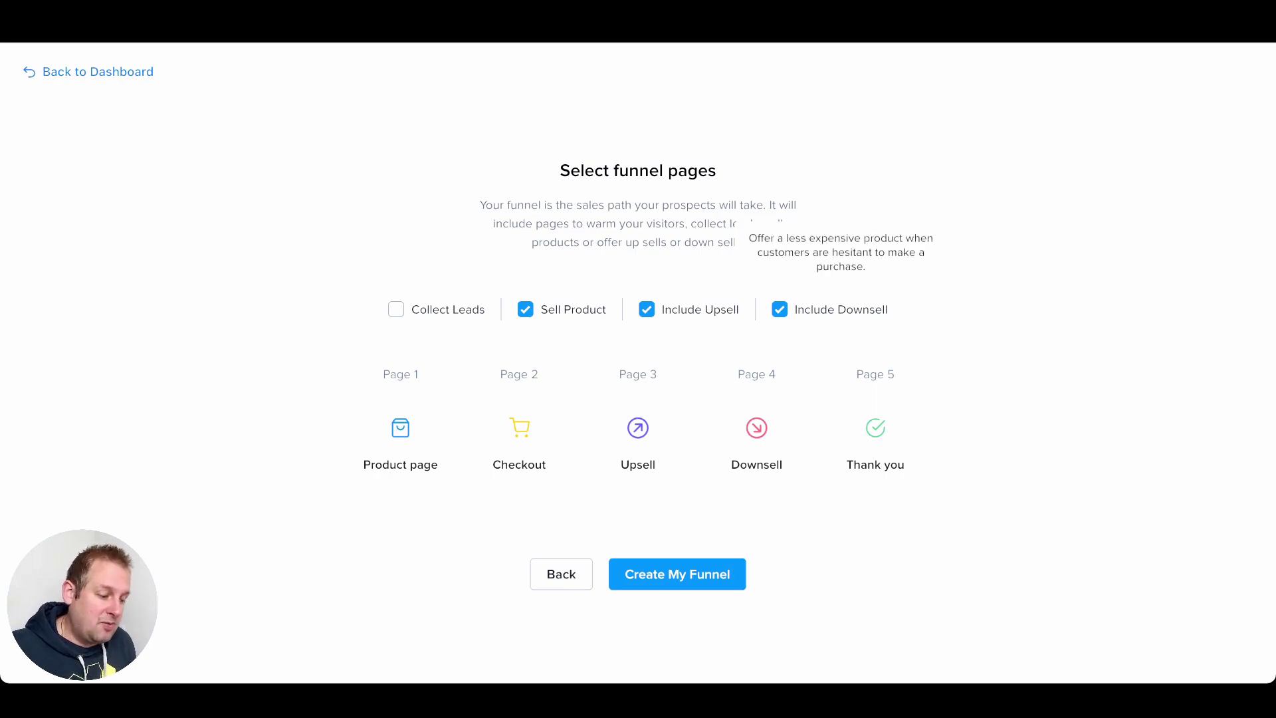
{"action": "left_click", "coordinate": [779, 309]}
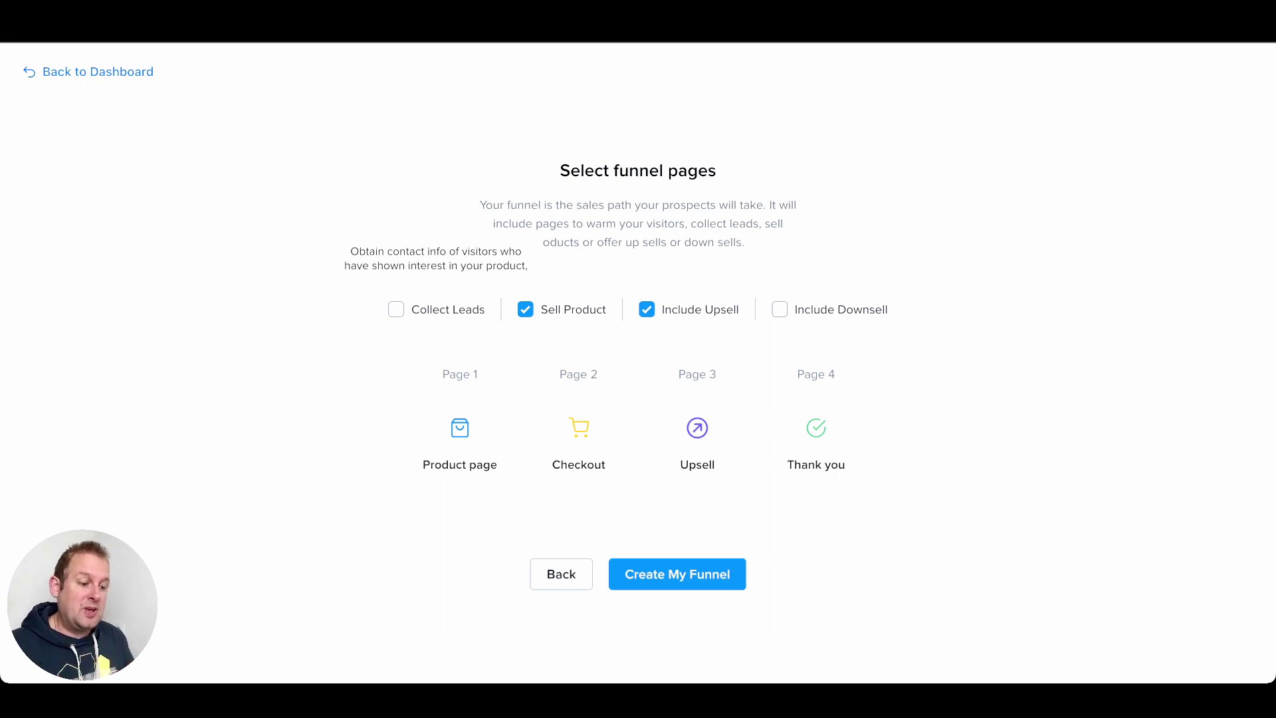
{"action": "left_click", "coordinate": [396, 309]}
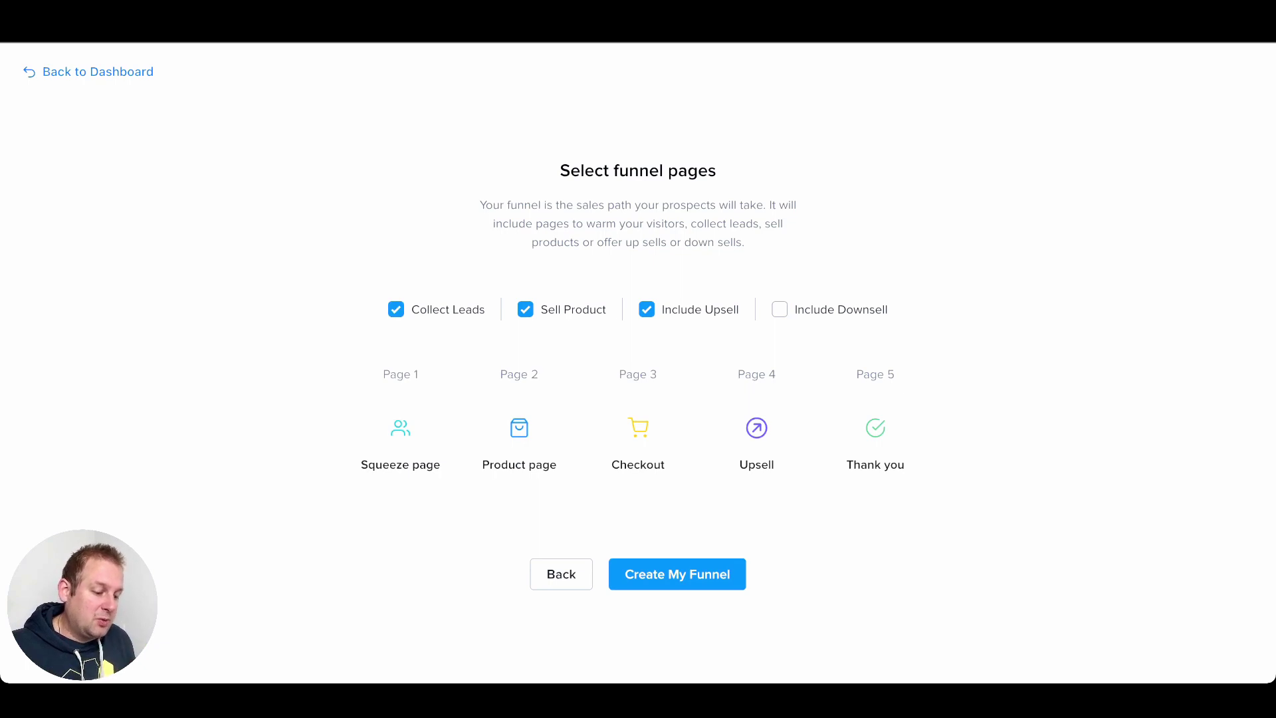
{"action": "left_click", "coordinate": [677, 573]}
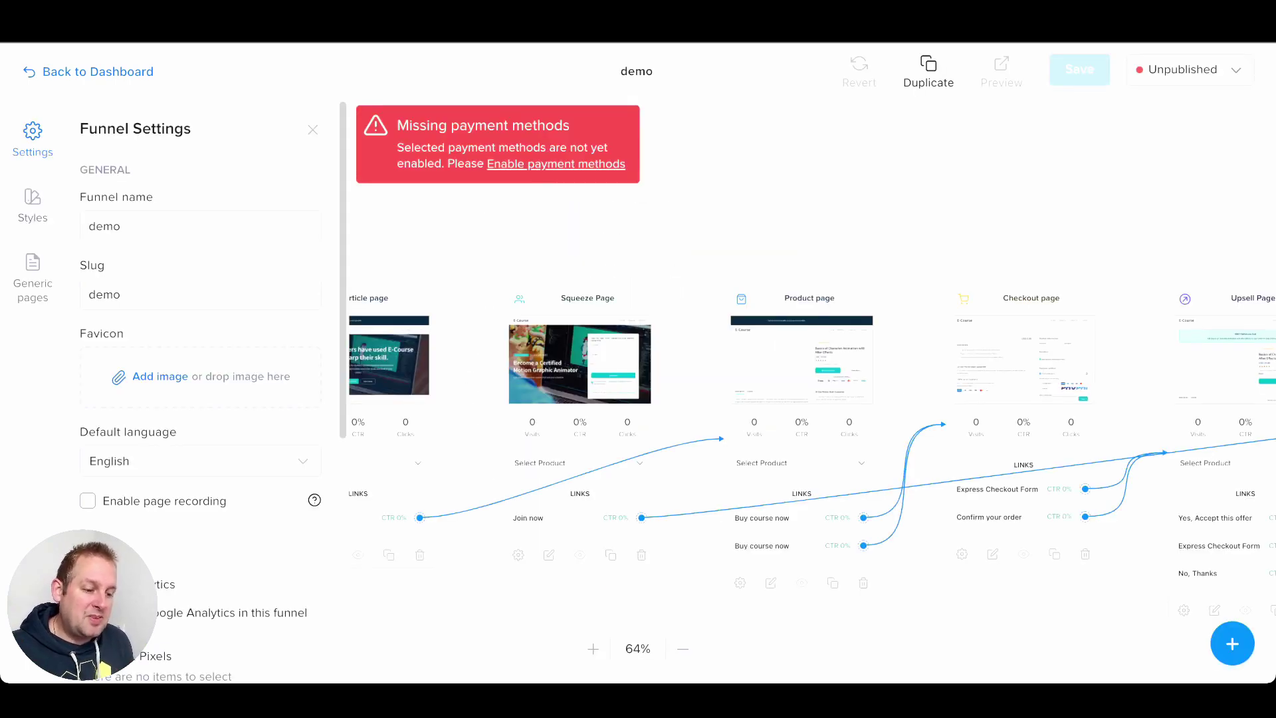
Step: Remove Cod from the funnel's payment methods and review the Google Analytics tracking setting
{"action": "scroll", "coordinate": [200, 392], "scroll_direction": "down", "scroll_amount": 6}
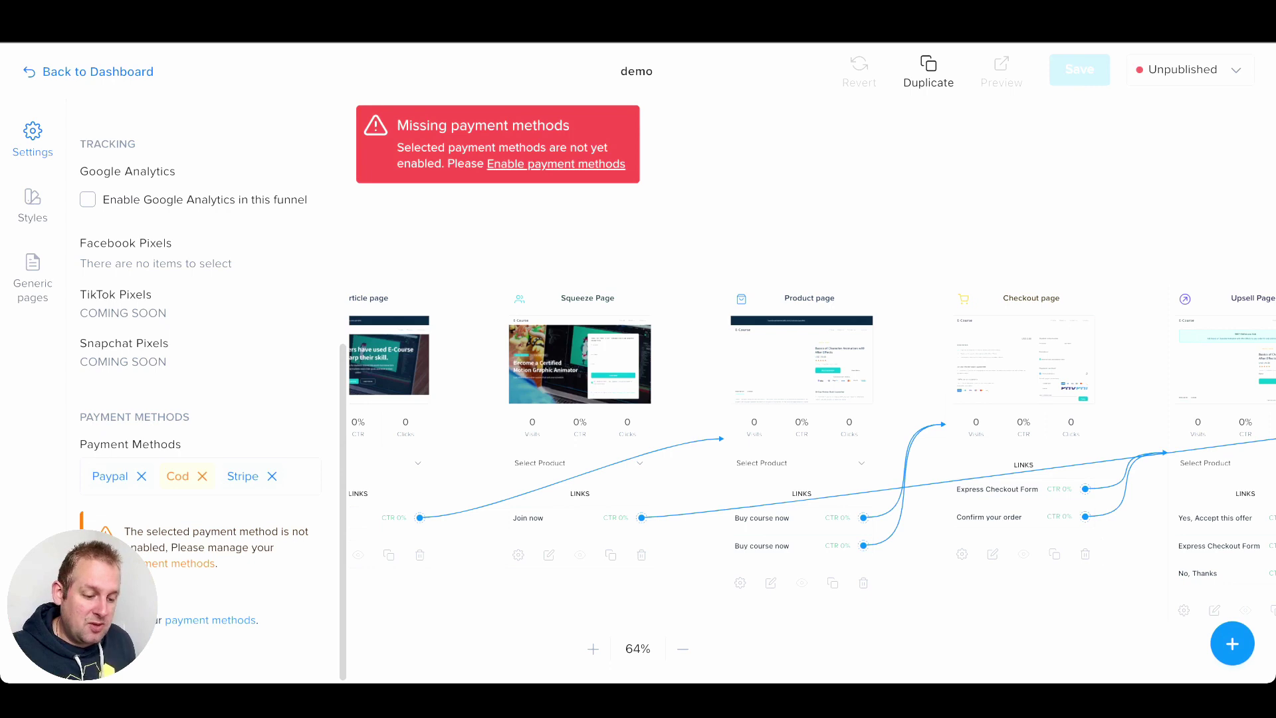
{"action": "left_click", "coordinate": [202, 475]}
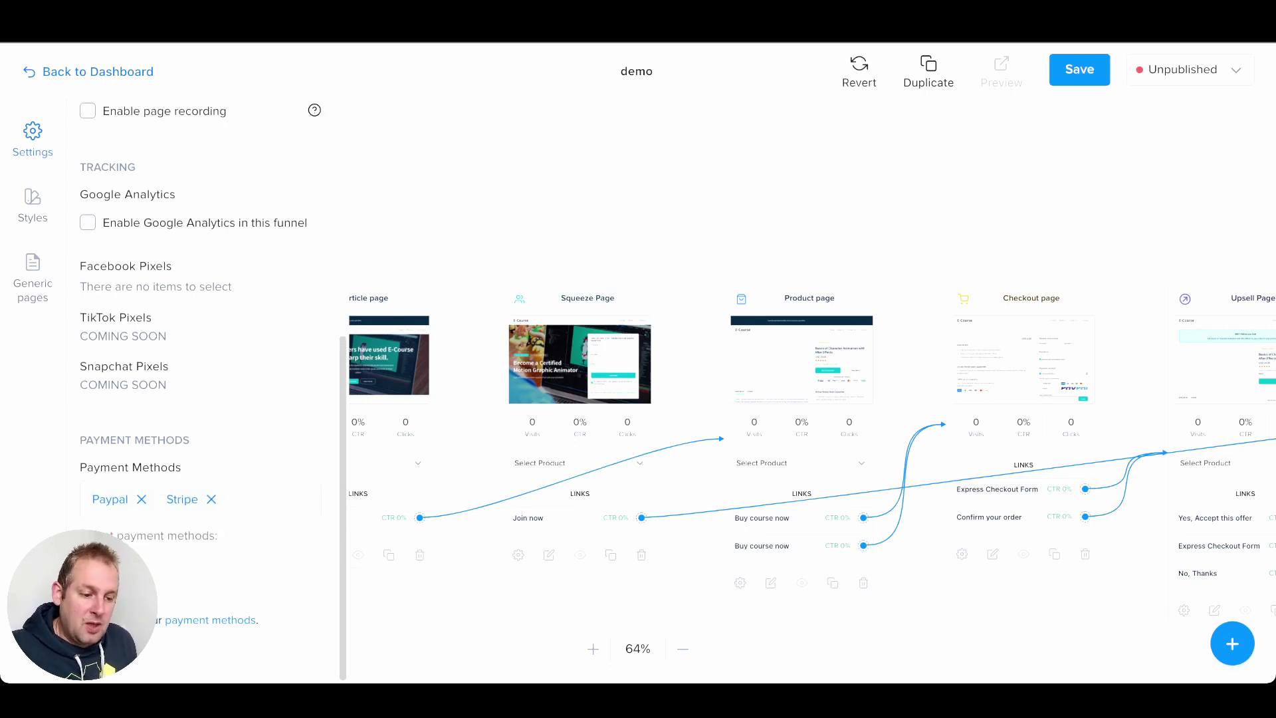
{"action": "scroll", "coordinate": [200, 385], "scroll_direction": "up", "scroll_amount": 2}
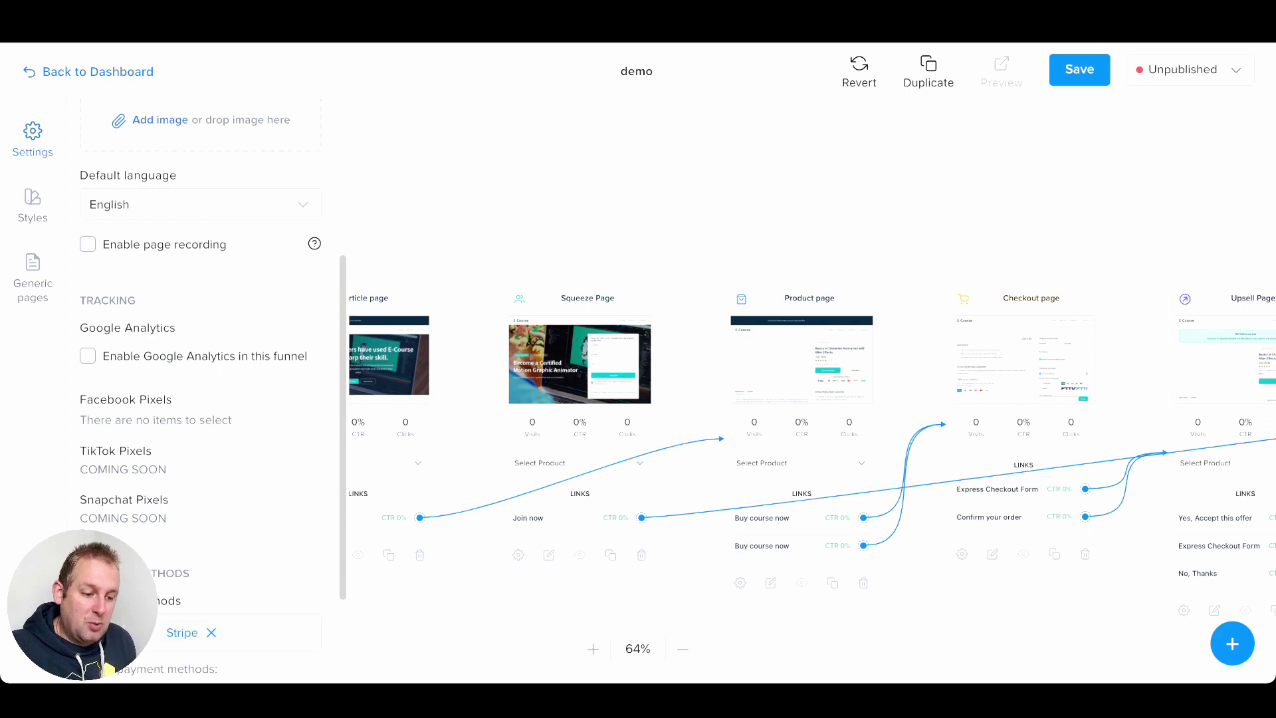
{"action": "scroll", "coordinate": [199, 385], "scroll_direction": "up", "scroll_amount": 1}
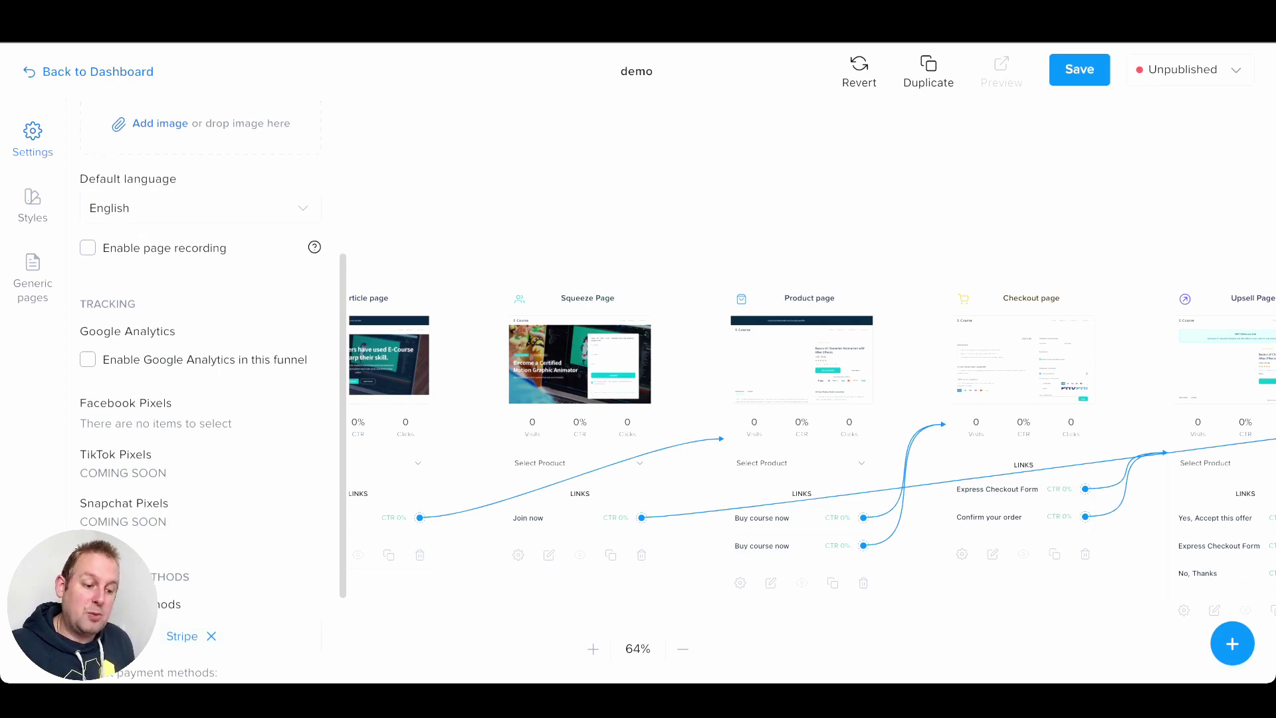
{"action": "left_click", "coordinate": [87, 359]}
{"action": "scroll", "coordinate": [87, 359], "scroll_direction": "up", "scroll_amount": 4}
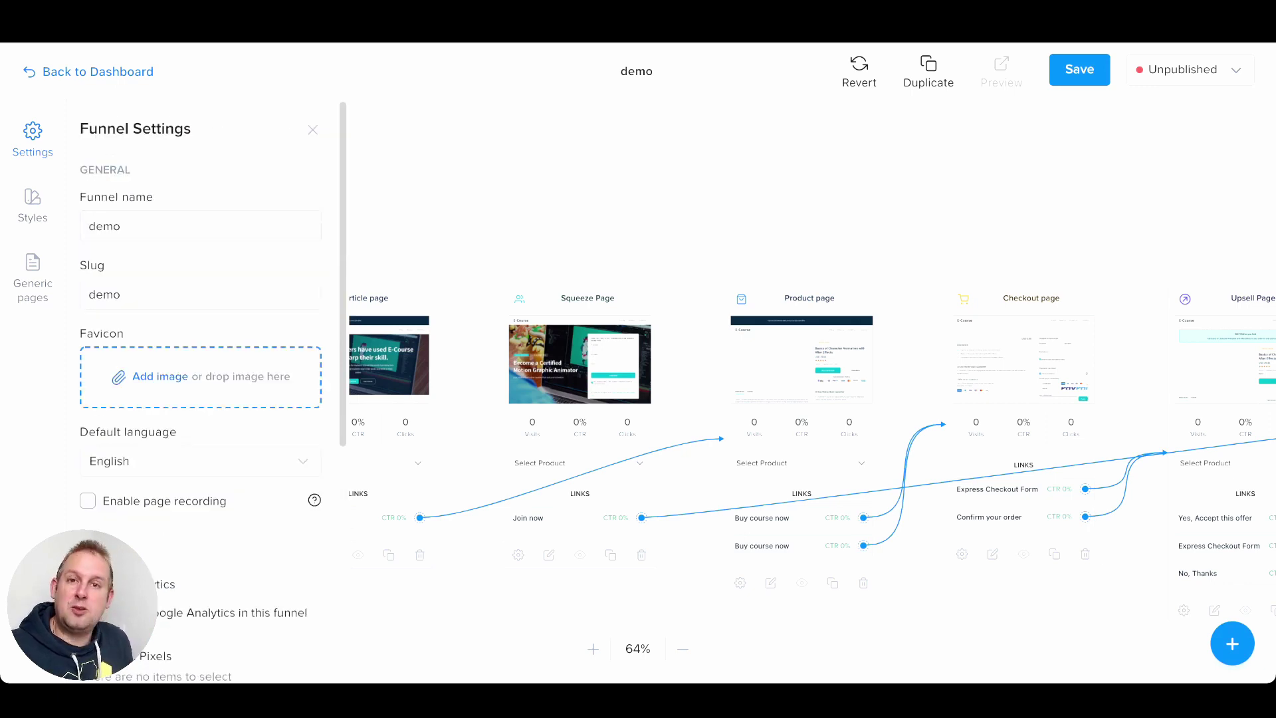
Step: Browse the default language options for the funnel and keep English
{"action": "left_click", "coordinate": [199, 461]}
{"action": "scroll", "coordinate": [200, 398], "scroll_direction": "down", "scroll_amount": 6}
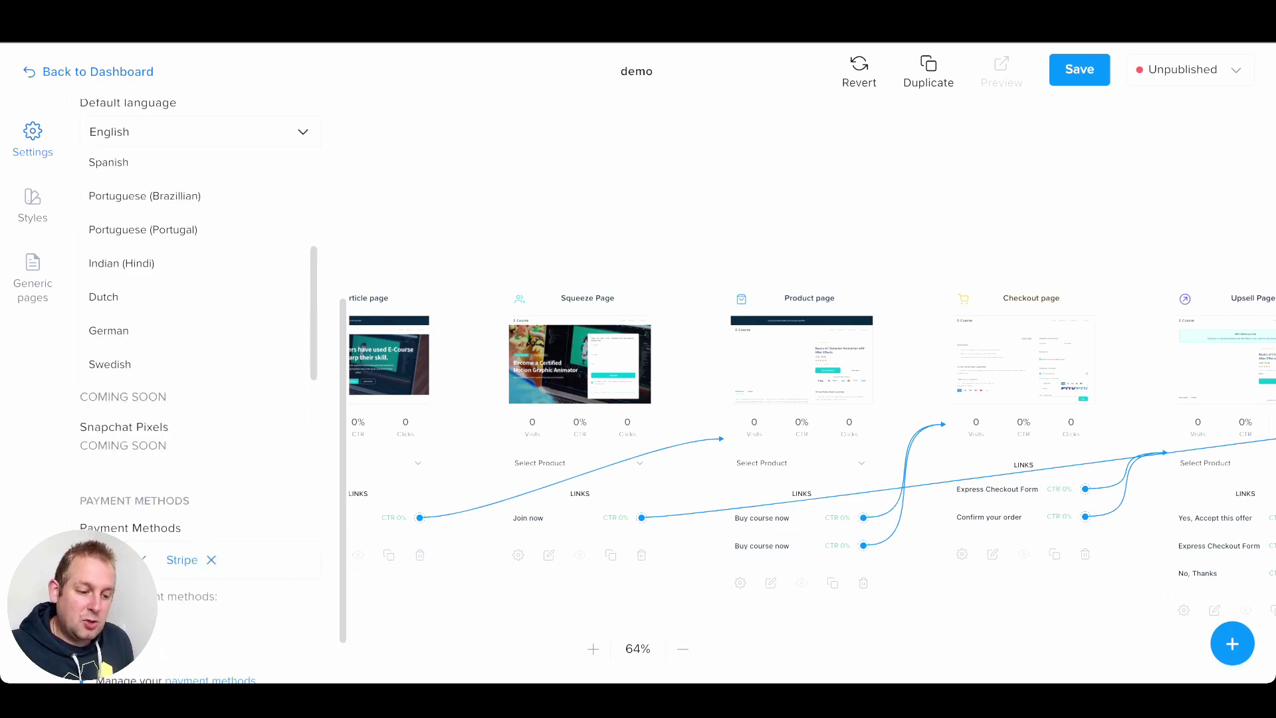
{"action": "scroll", "coordinate": [199, 266], "scroll_direction": "up", "scroll_amount": 3}
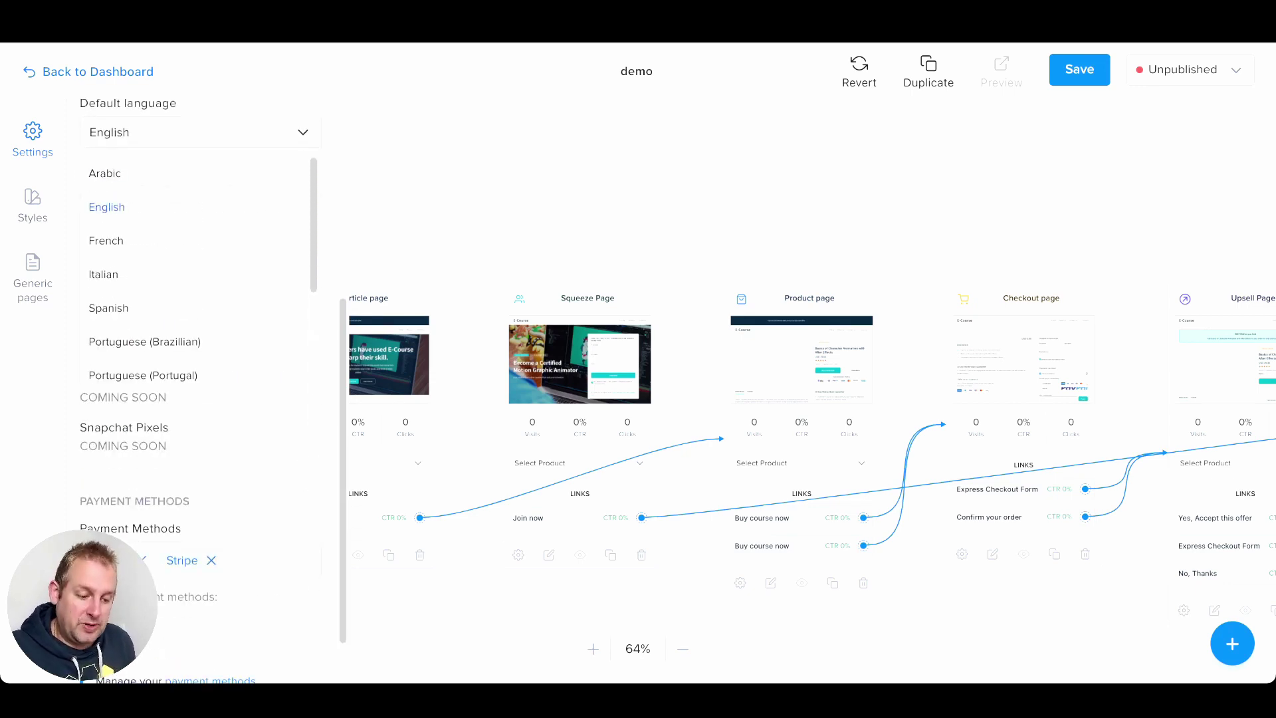
{"action": "left_click", "coordinate": [200, 132]}
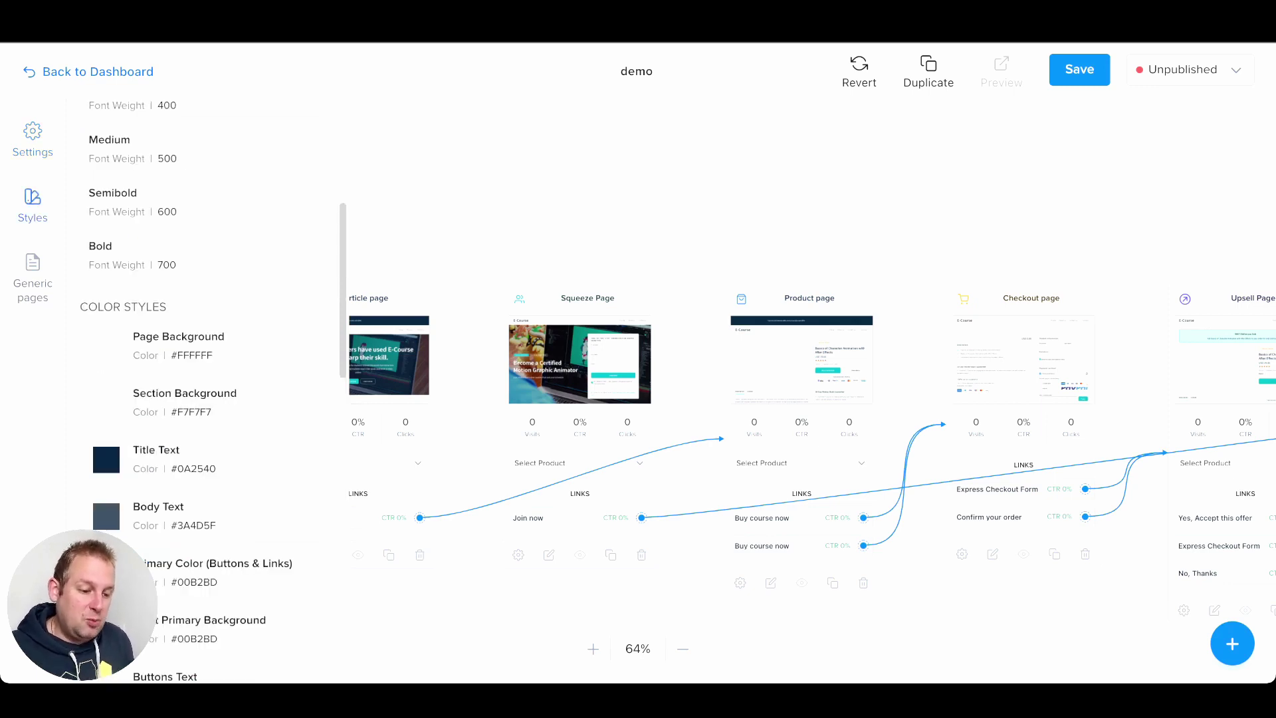
Step: Review the funnel's line height, font and color styles, and its generic policy, contact and terms pages
{"action": "scroll", "coordinate": [305, 150], "scroll_direction": "up", "scroll_amount": 5}
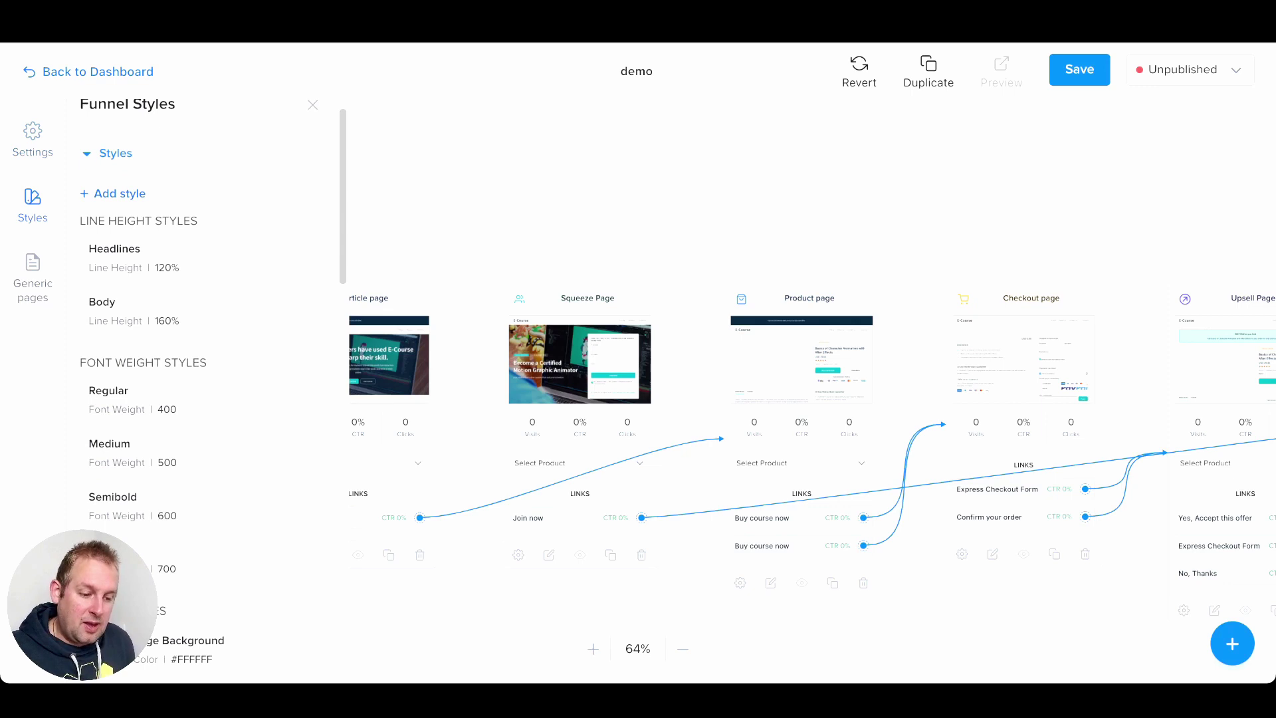
{"action": "scroll", "coordinate": [199, 266], "scroll_direction": "down", "scroll_amount": 10}
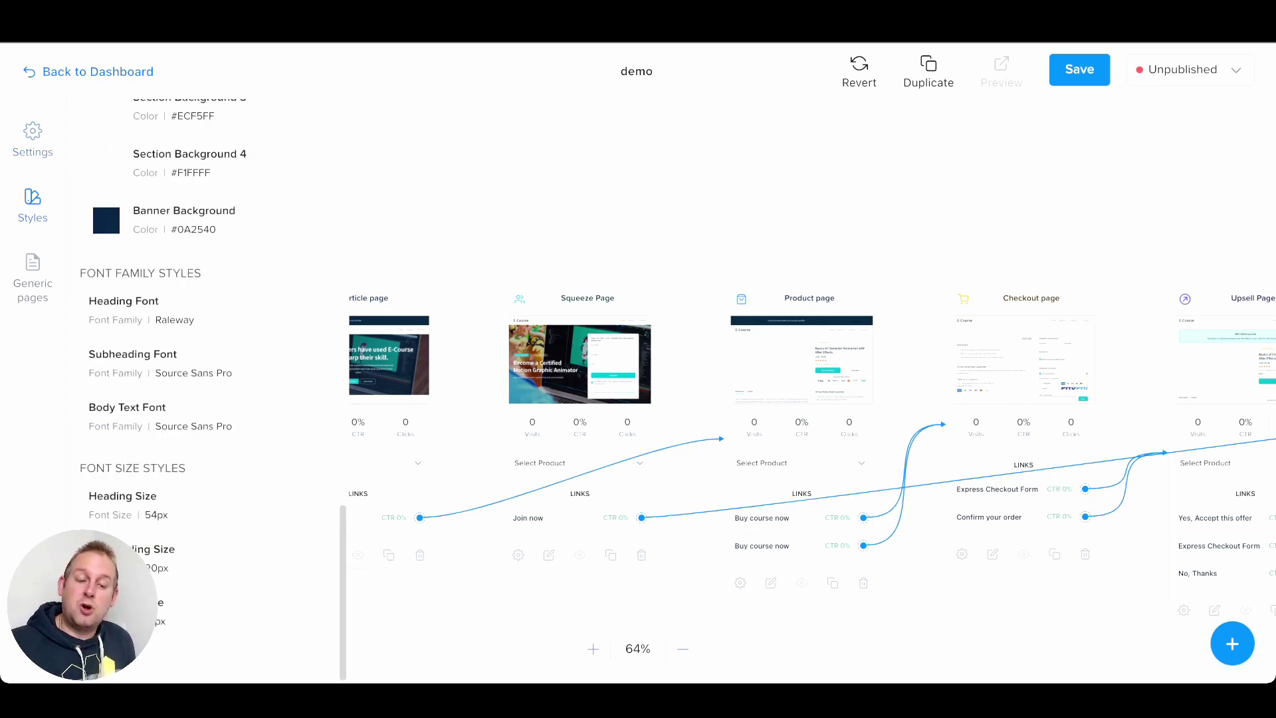
{"action": "left_click", "coordinate": [32, 277]}
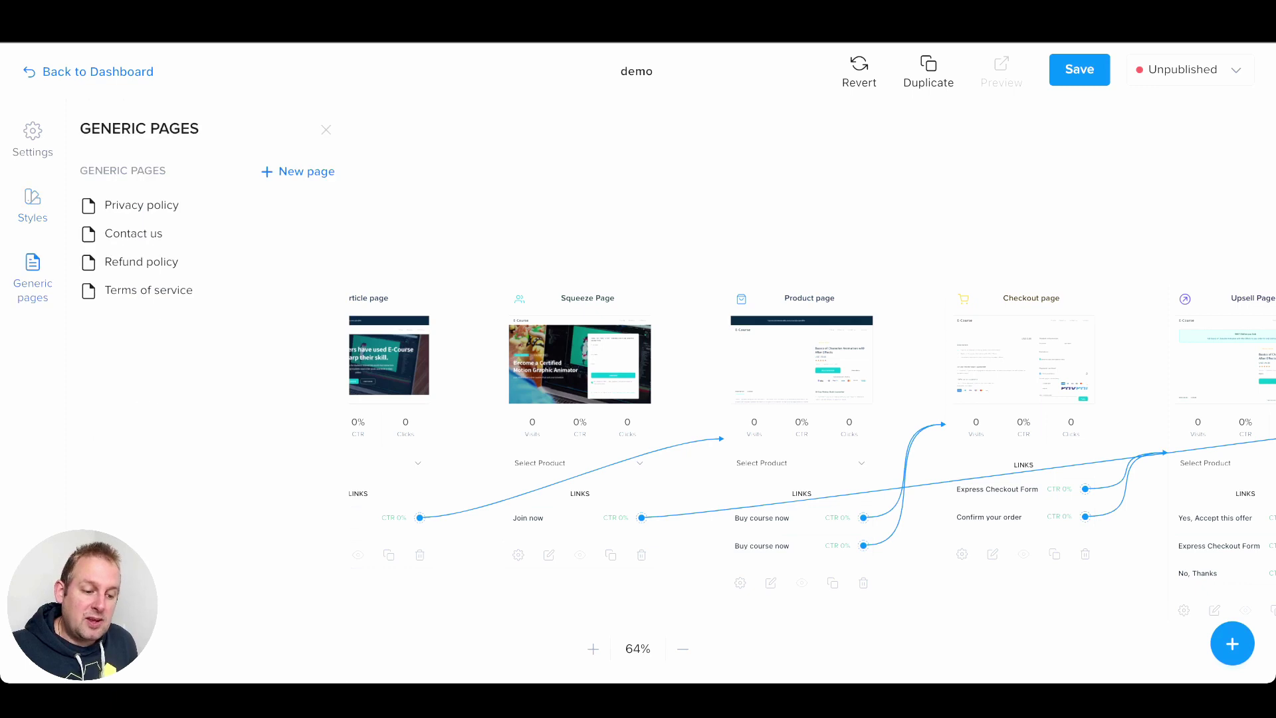
{"action": "mouse_move", "coordinate": [297, 205]}
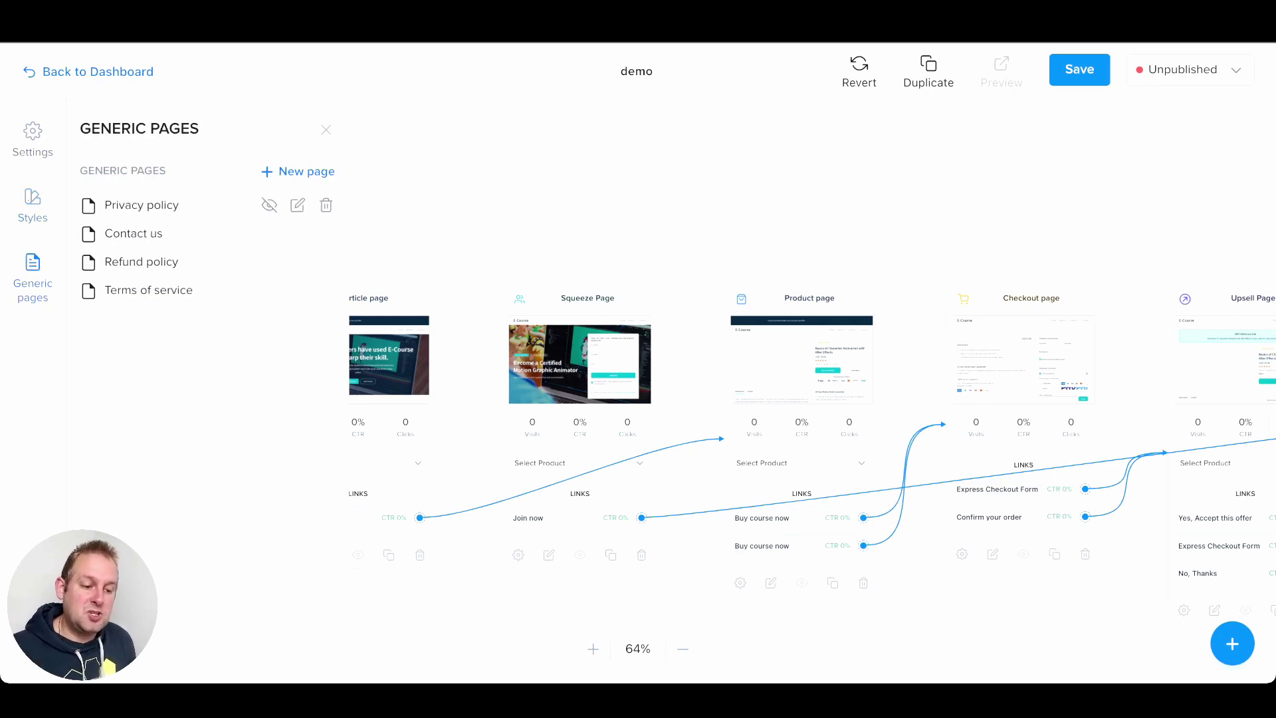
{"action": "mouse_move", "coordinate": [297, 234]}
{"action": "mouse_move", "coordinate": [297, 261]}
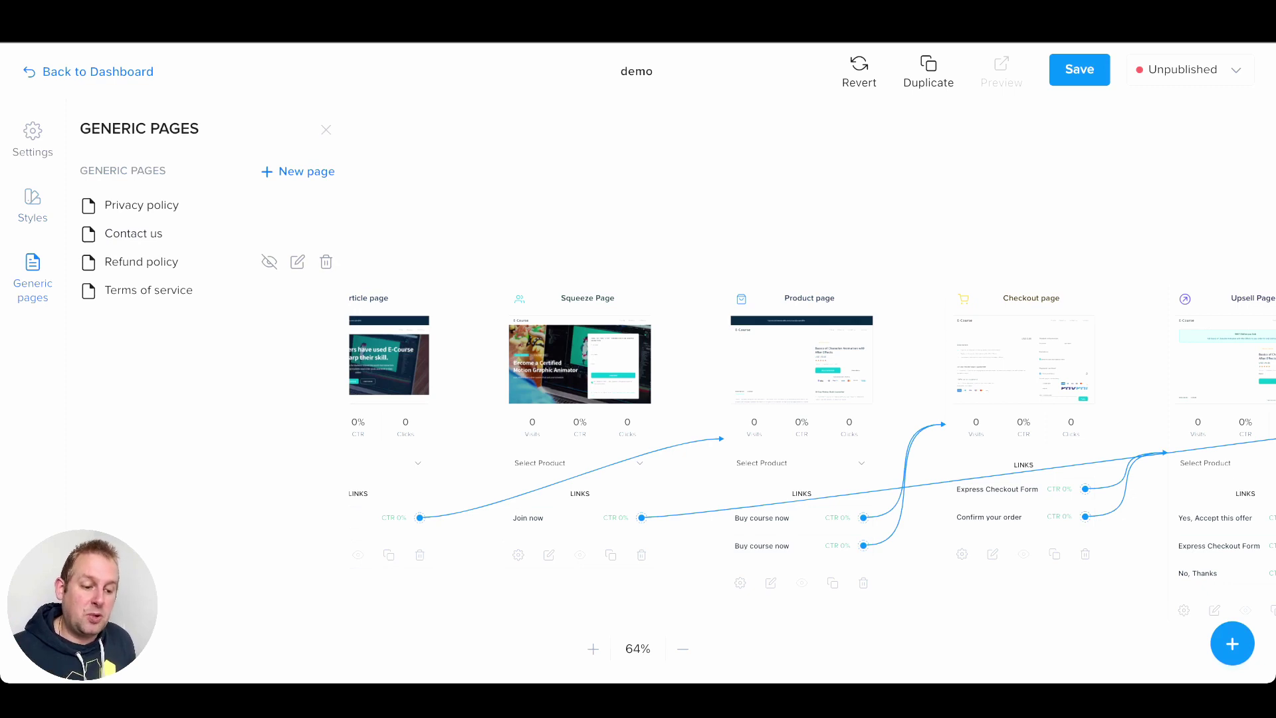
{"action": "mouse_move", "coordinate": [297, 289]}
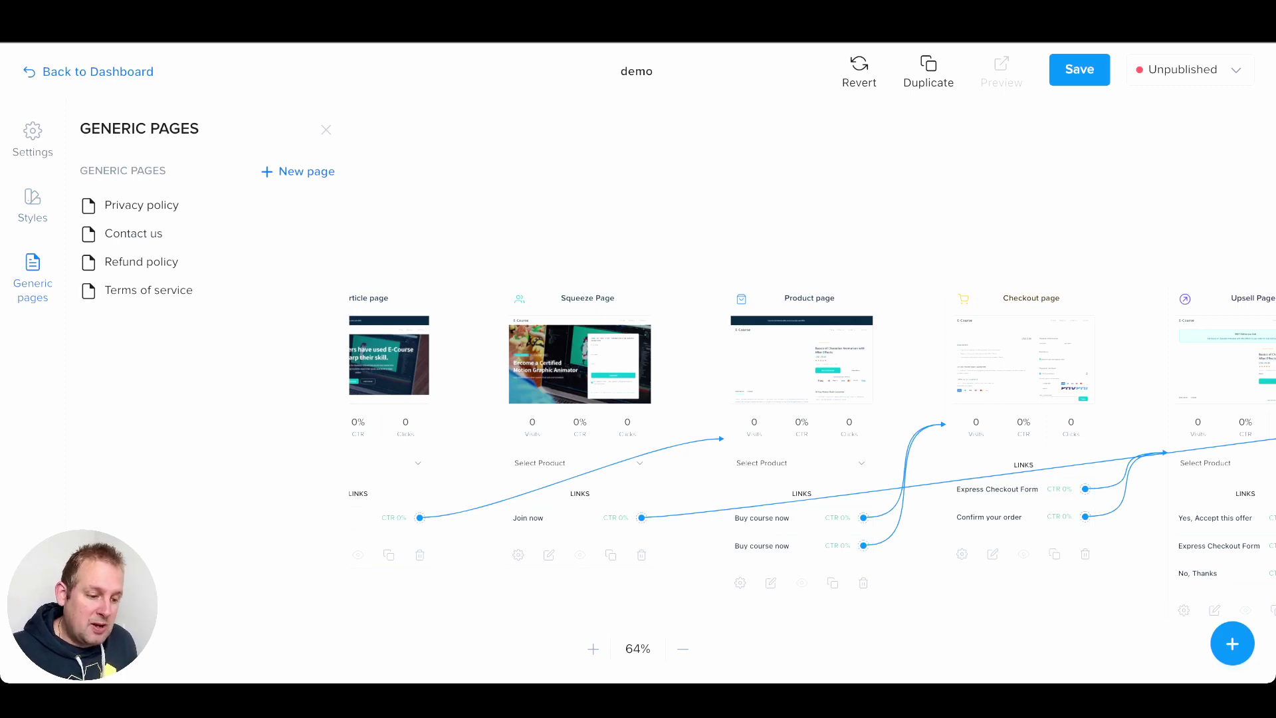
{"action": "left_click", "coordinate": [325, 130]}
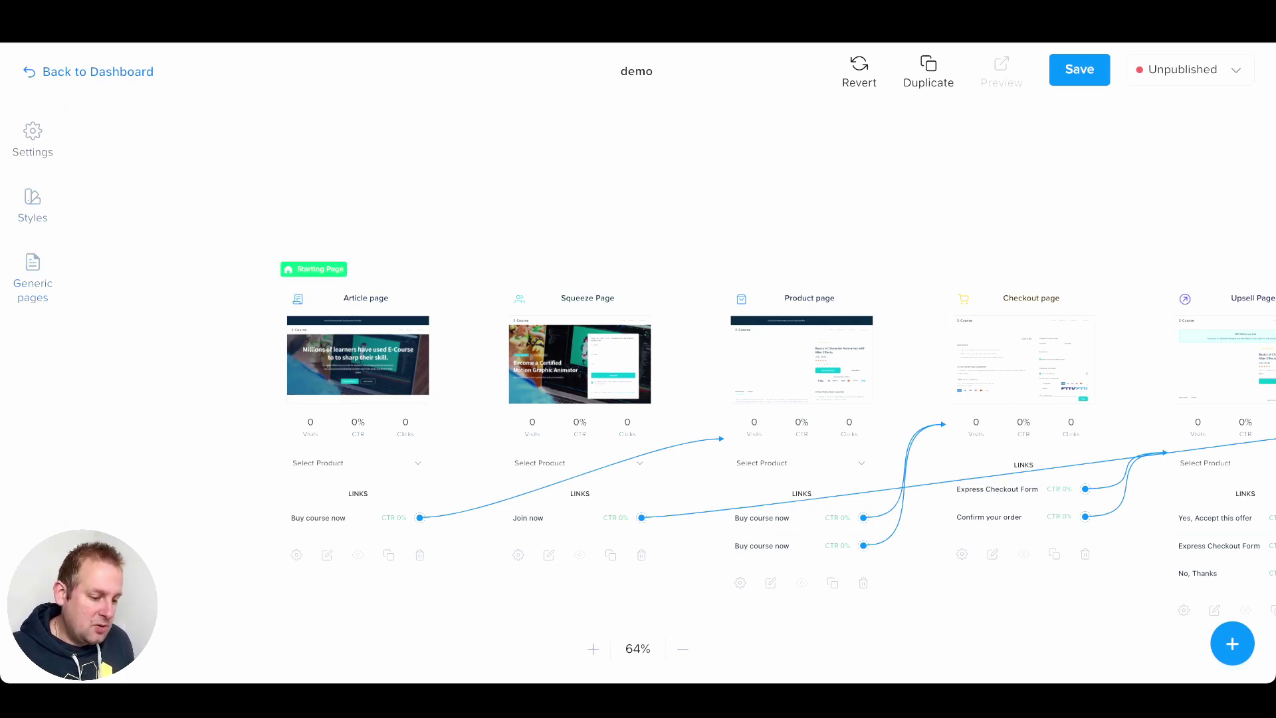
Step: Open the funnel's squeeze page for editing and preview it full width in tablet, landscape and phone layouts
{"action": "scroll", "coordinate": [491, 186], "scroll_direction": "down", "scroll_amount": 5}
{"action": "left_click_drag", "start_coordinate": [492, 186], "coordinate": [374, 169]}
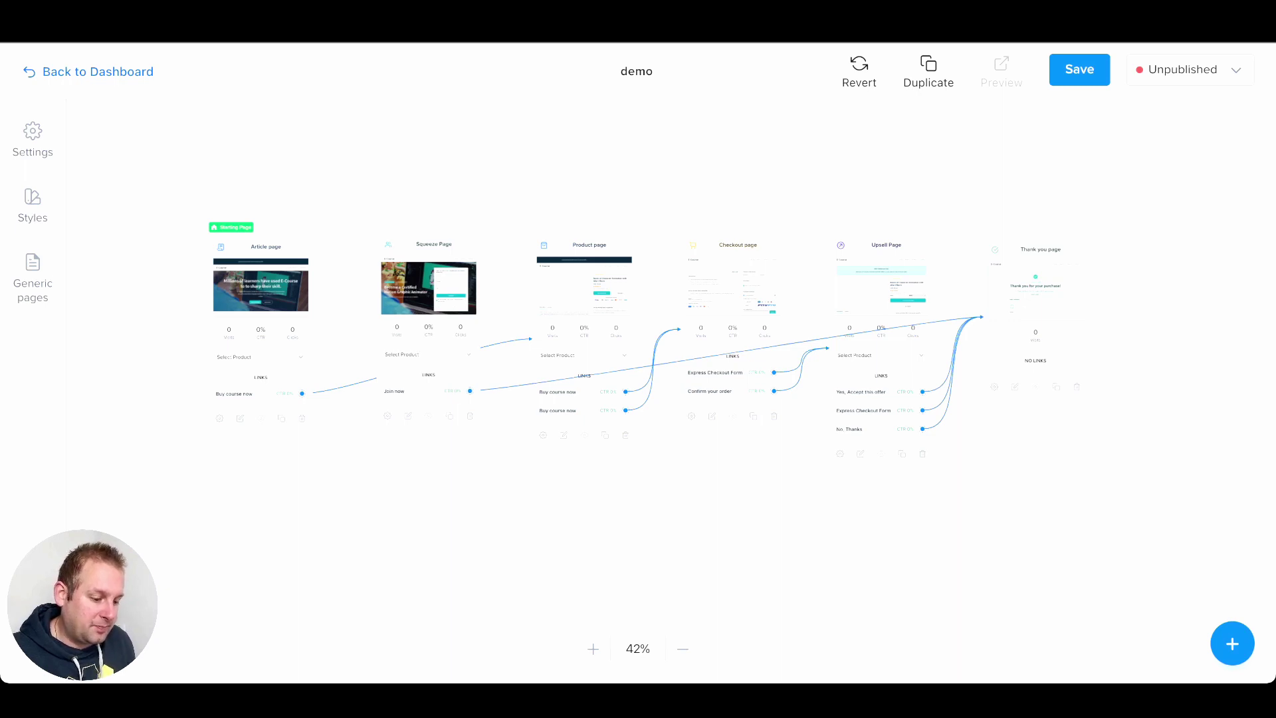
{"action": "left_click", "coordinate": [406, 416]}
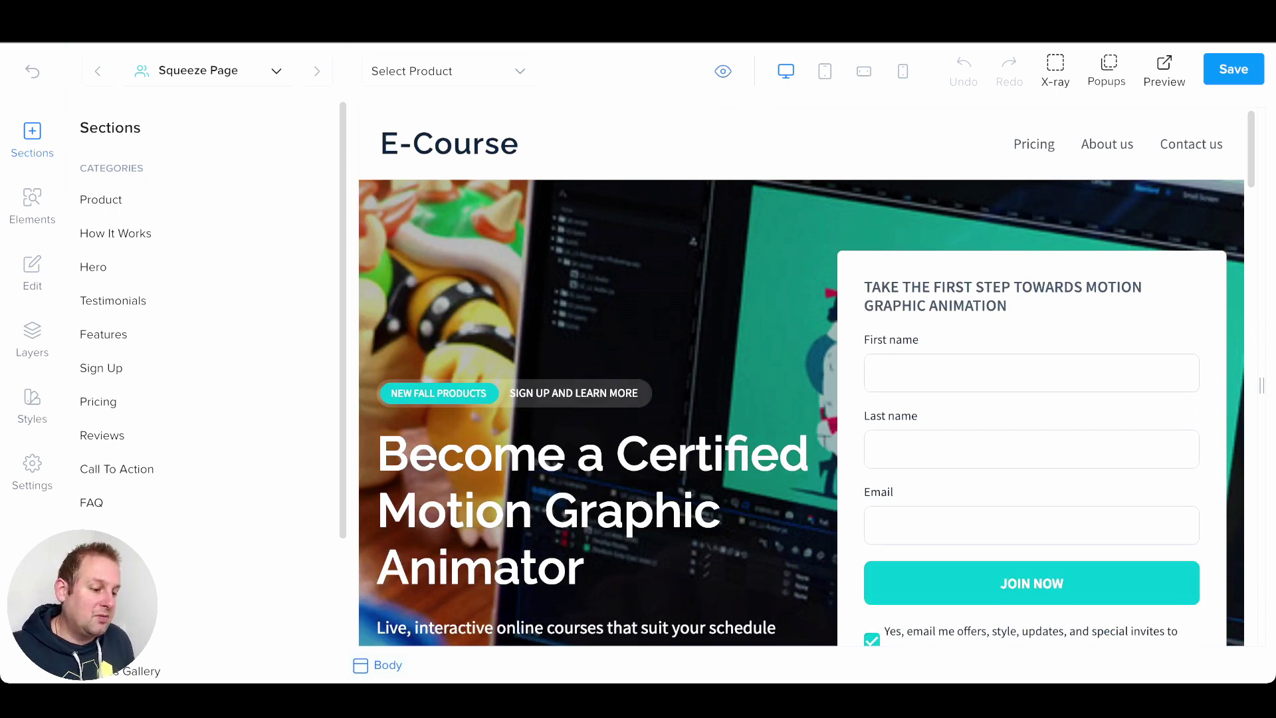
{"action": "left_click", "coordinate": [723, 71]}
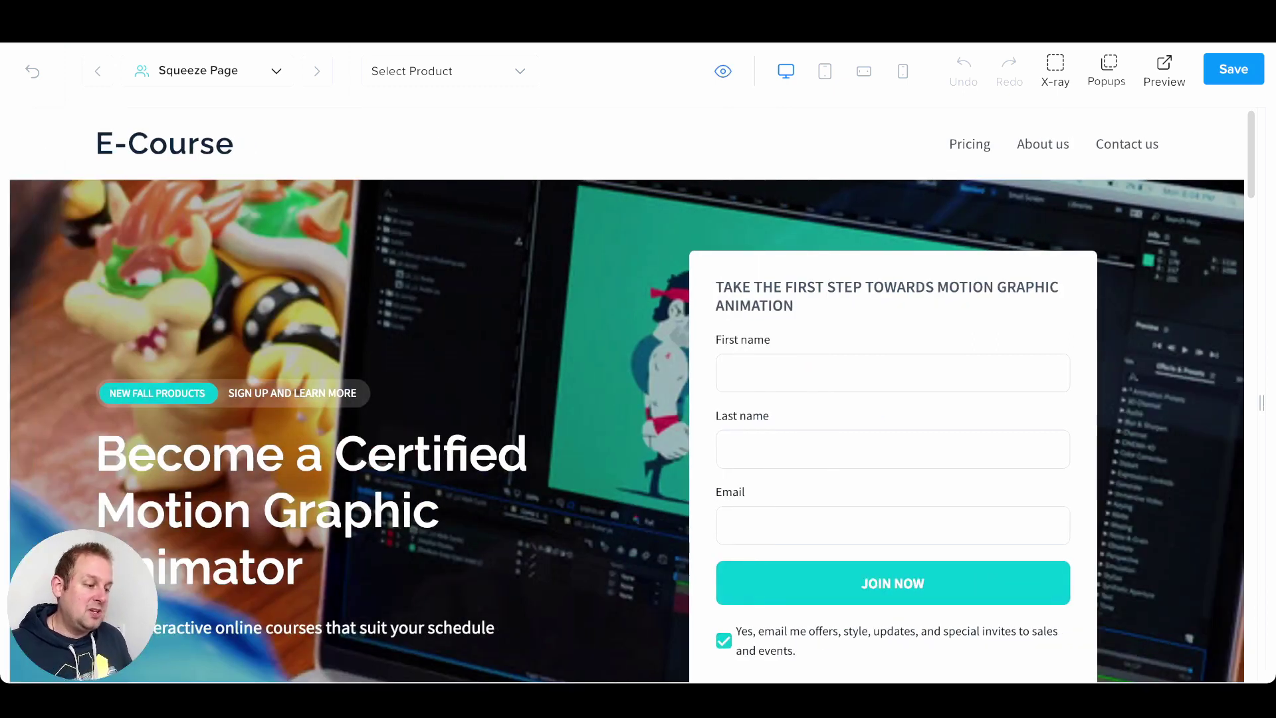
{"action": "left_click", "coordinate": [824, 71]}
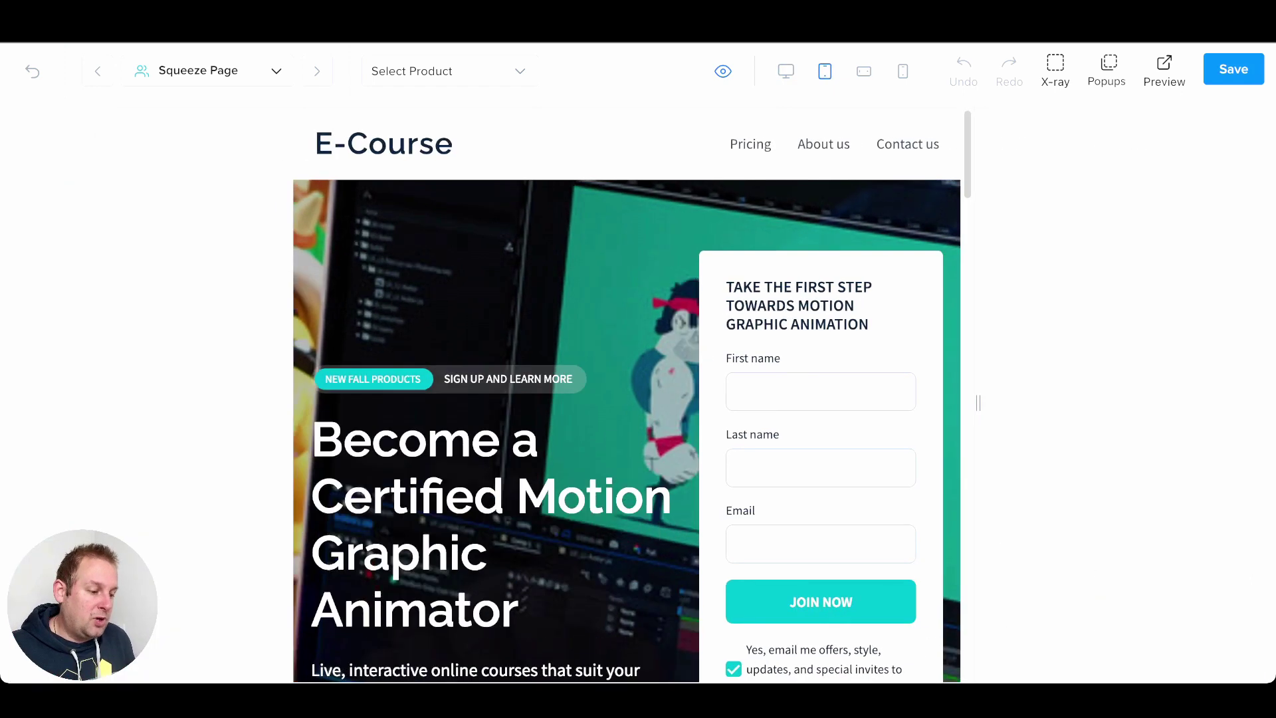
{"action": "left_click", "coordinate": [864, 71]}
{"action": "left_click", "coordinate": [902, 71]}
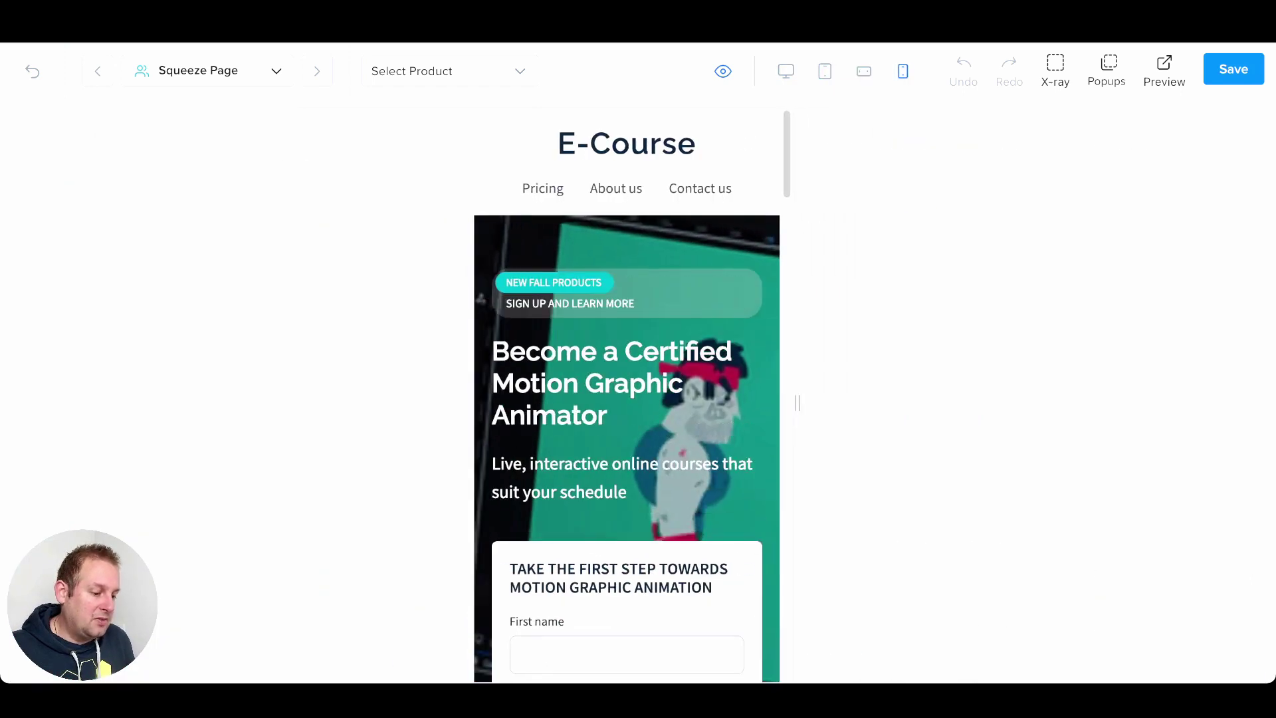
{"action": "scroll", "coordinate": [626, 396], "scroll_direction": "down", "scroll_amount": 6}
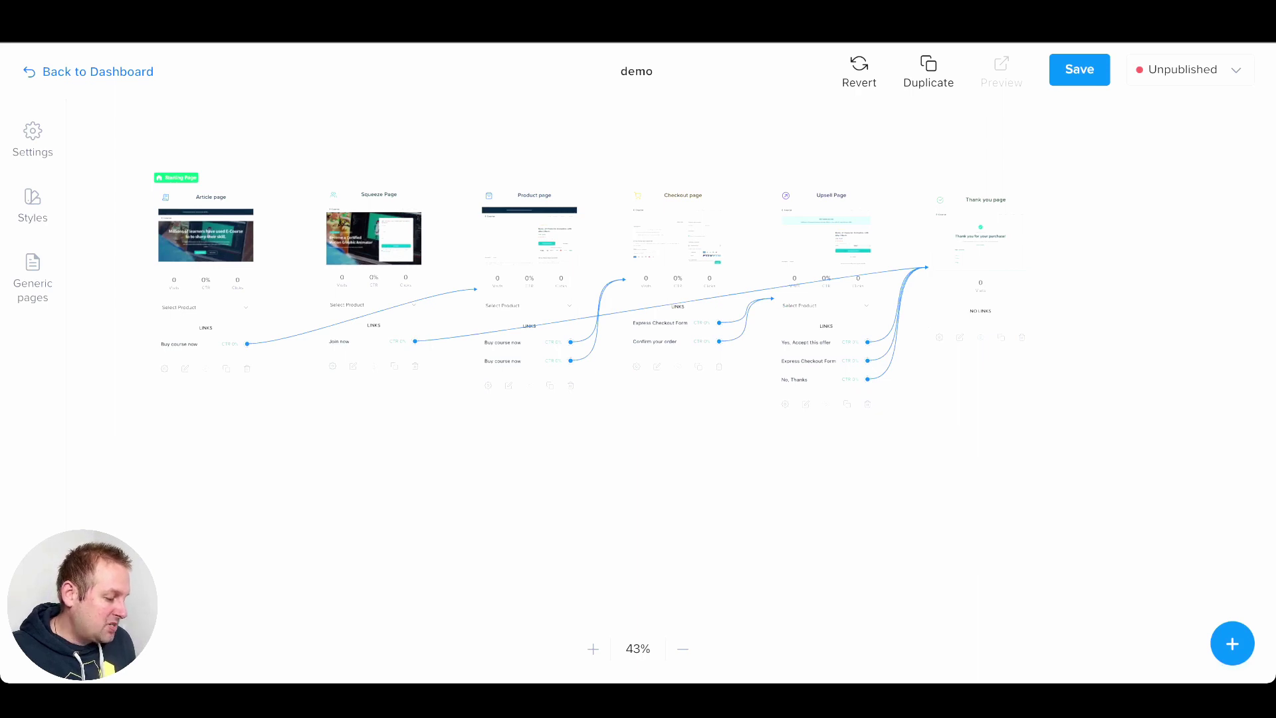
Step: Add a blank page to the funnel and place the dog-themed hero section with the sign-up form on it
{"action": "left_click", "coordinate": [1232, 643]}
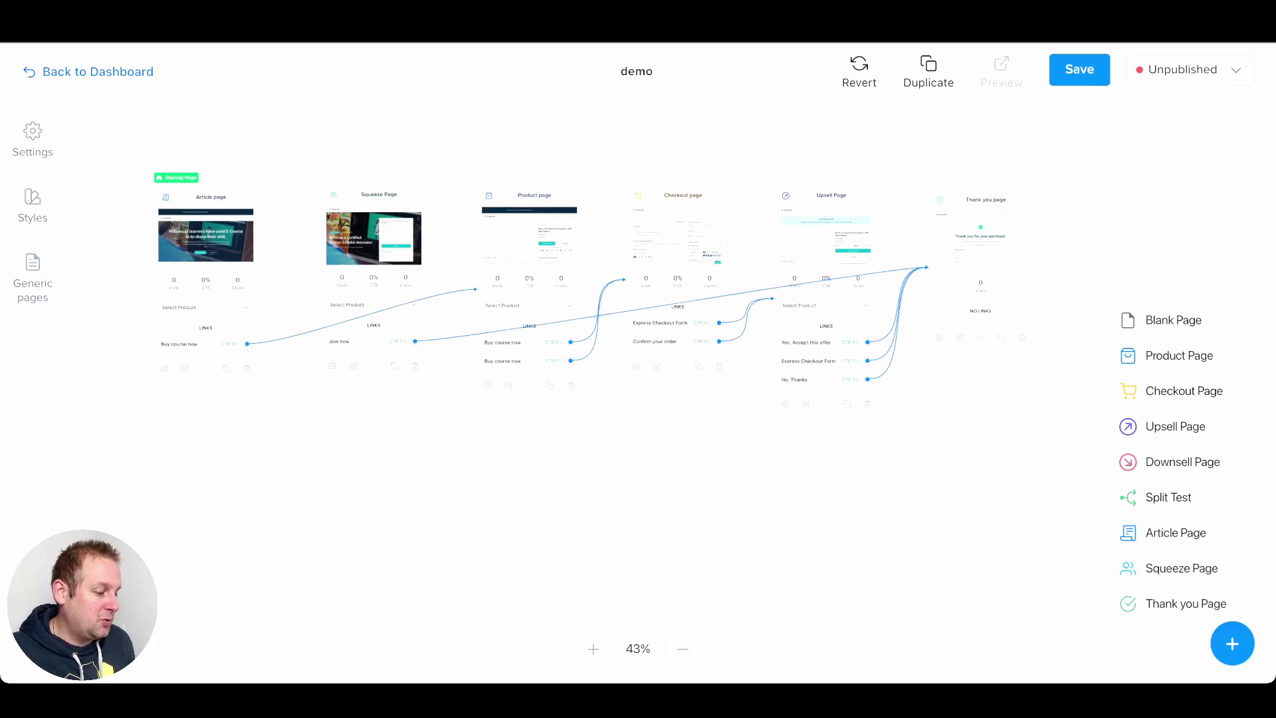
{"action": "left_click", "coordinate": [1172, 321]}
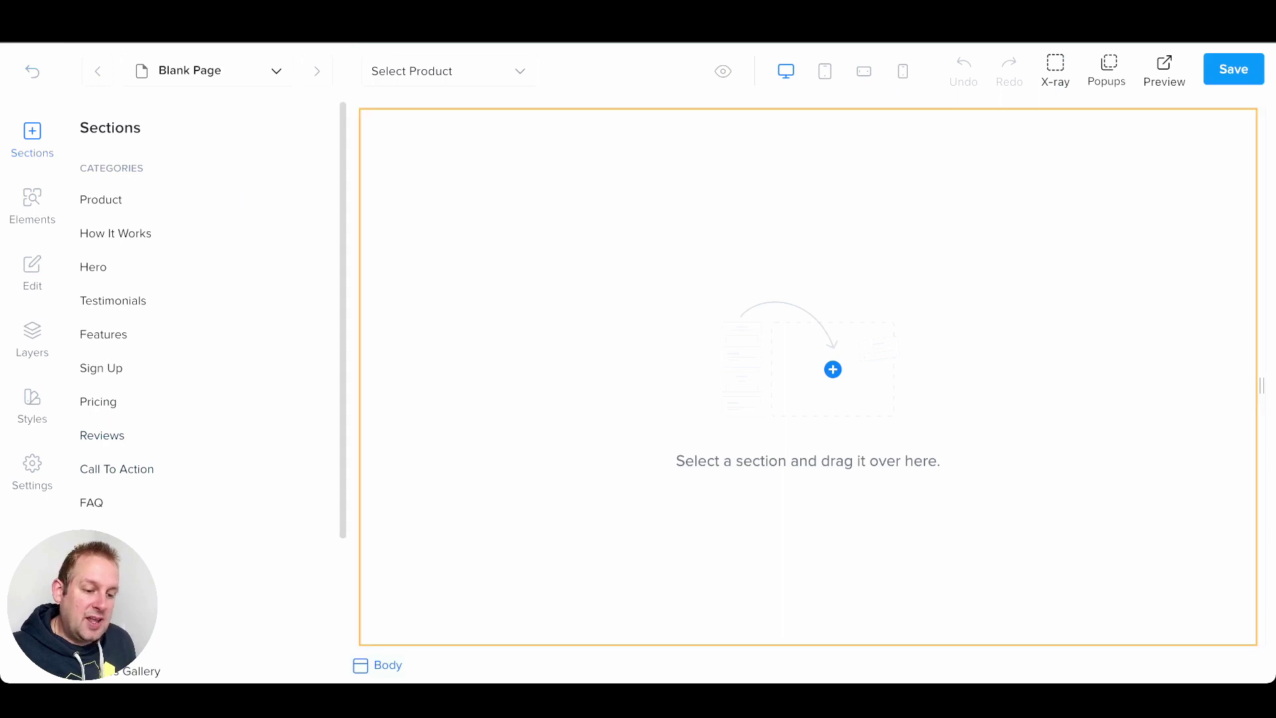
{"action": "scroll", "coordinate": [132, 274], "scroll_direction": "down", "scroll_amount": 2}
{"action": "mouse_move", "coordinate": [106, 139]}
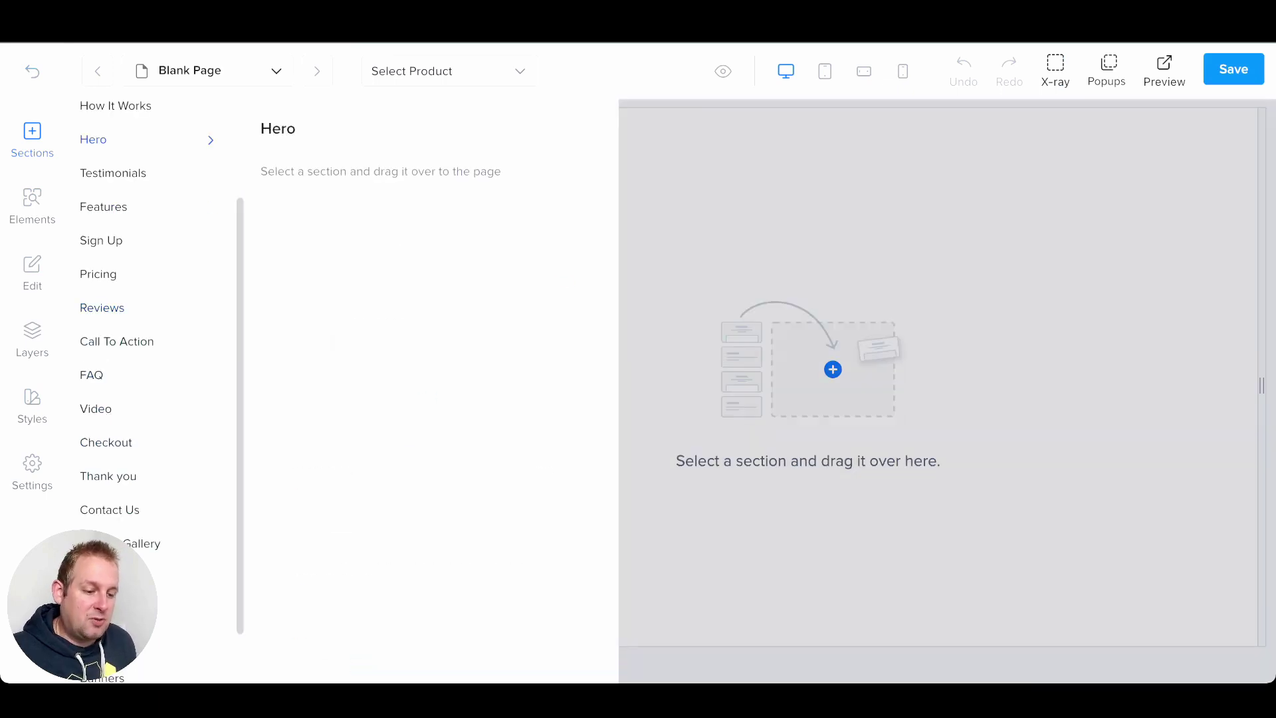
{"action": "scroll", "coordinate": [425, 419], "scroll_direction": "down", "scroll_amount": 5}
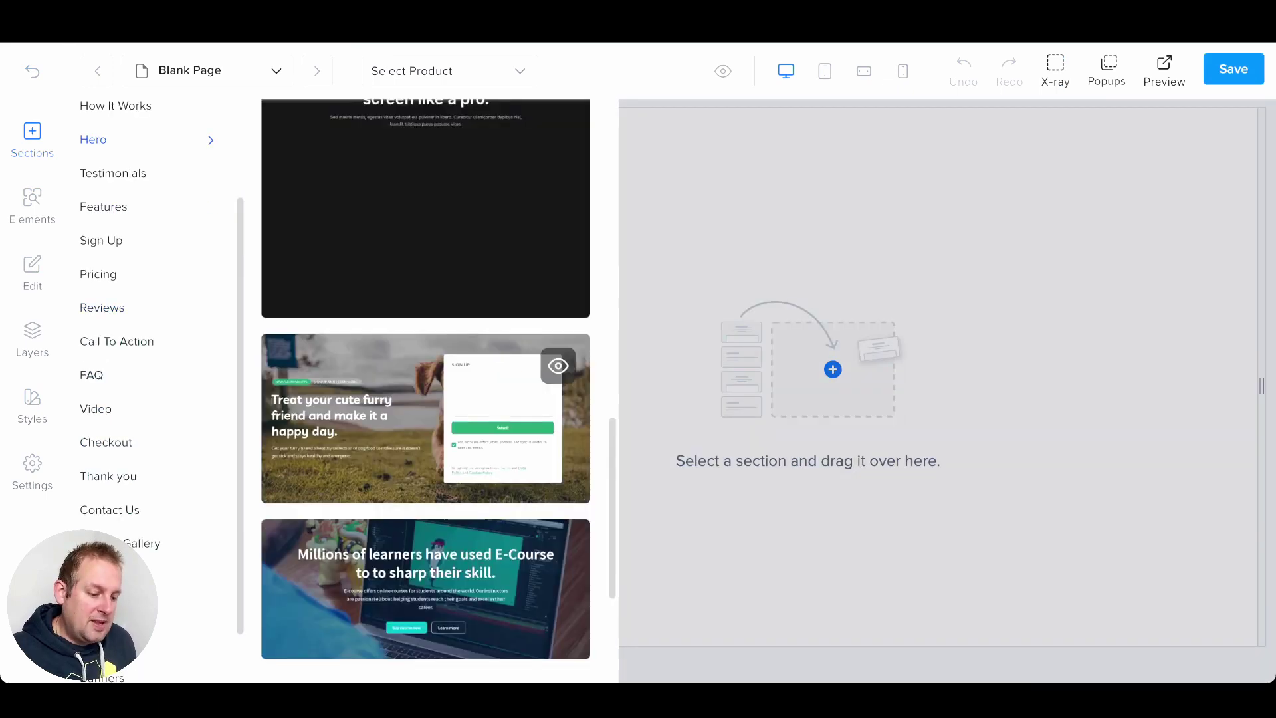
{"action": "left_click_drag", "start_coordinate": [425, 419], "coordinate": [691, 386]}
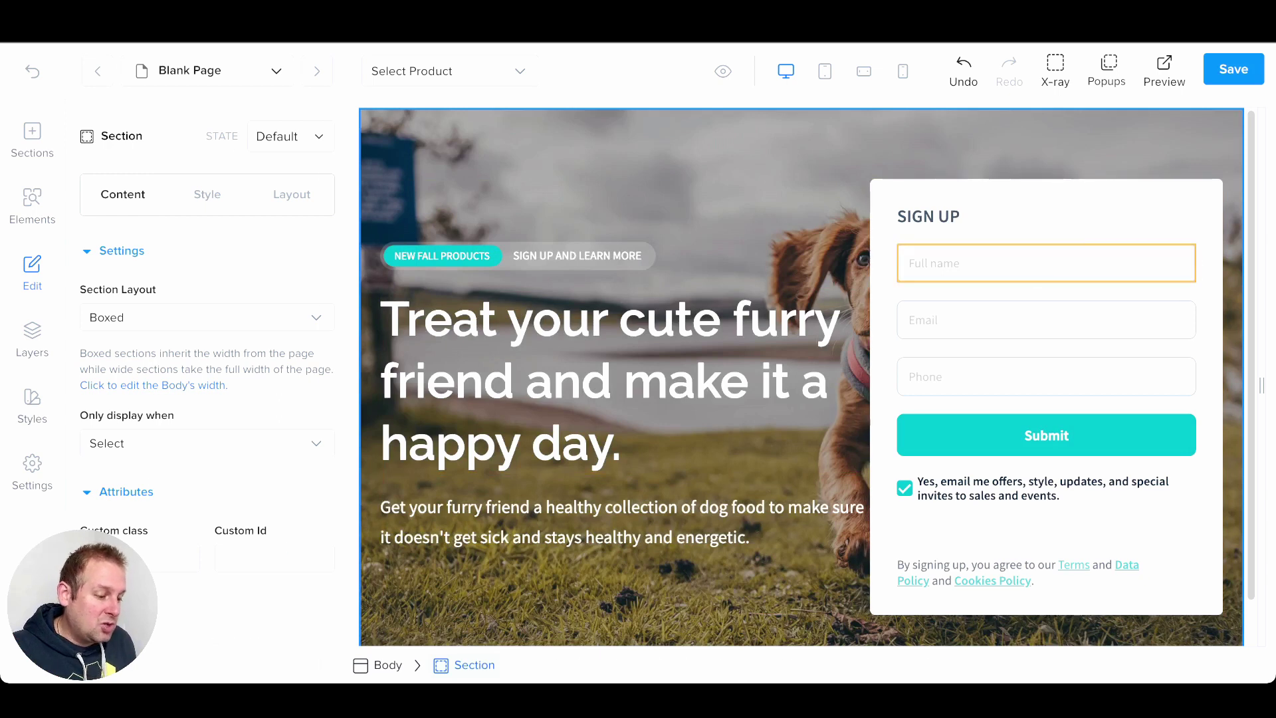
Step: Inspect the settings of the sign-up form's name, email and phone inputs and their container
{"action": "left_click", "coordinate": [1046, 263]}
{"action": "left_click", "coordinate": [1045, 320]}
{"action": "left_click", "coordinate": [1045, 377]}
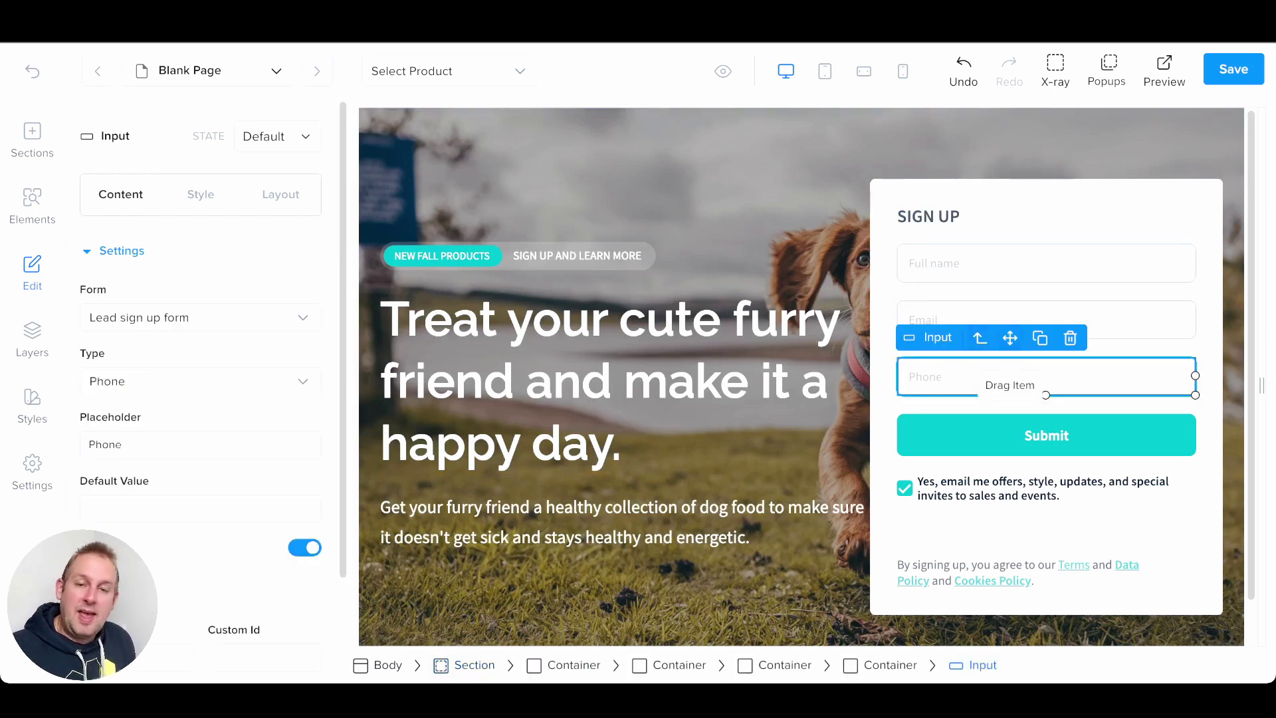
{"action": "left_click", "coordinate": [1046, 263]}
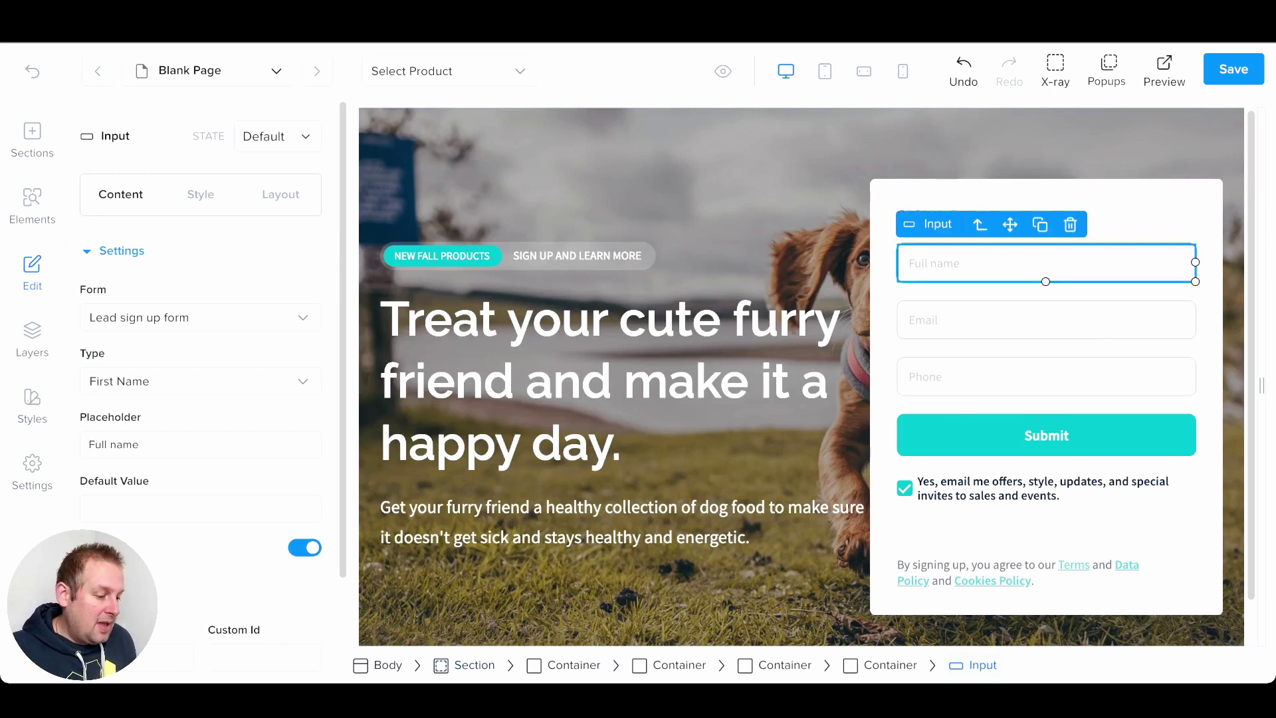
{"action": "left_click", "coordinate": [1045, 405]}
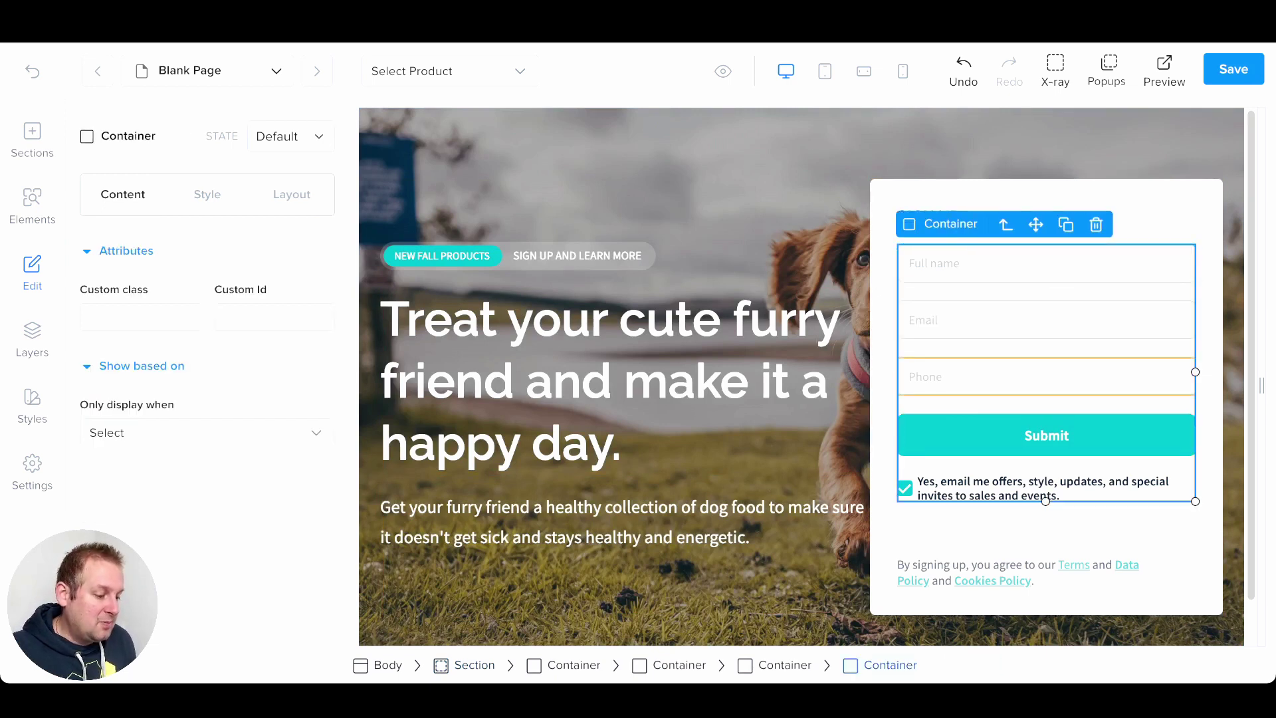
Step: Set the placeholder of the sign-up form's top input to "First Name"
{"action": "left_click", "coordinate": [1046, 263]}
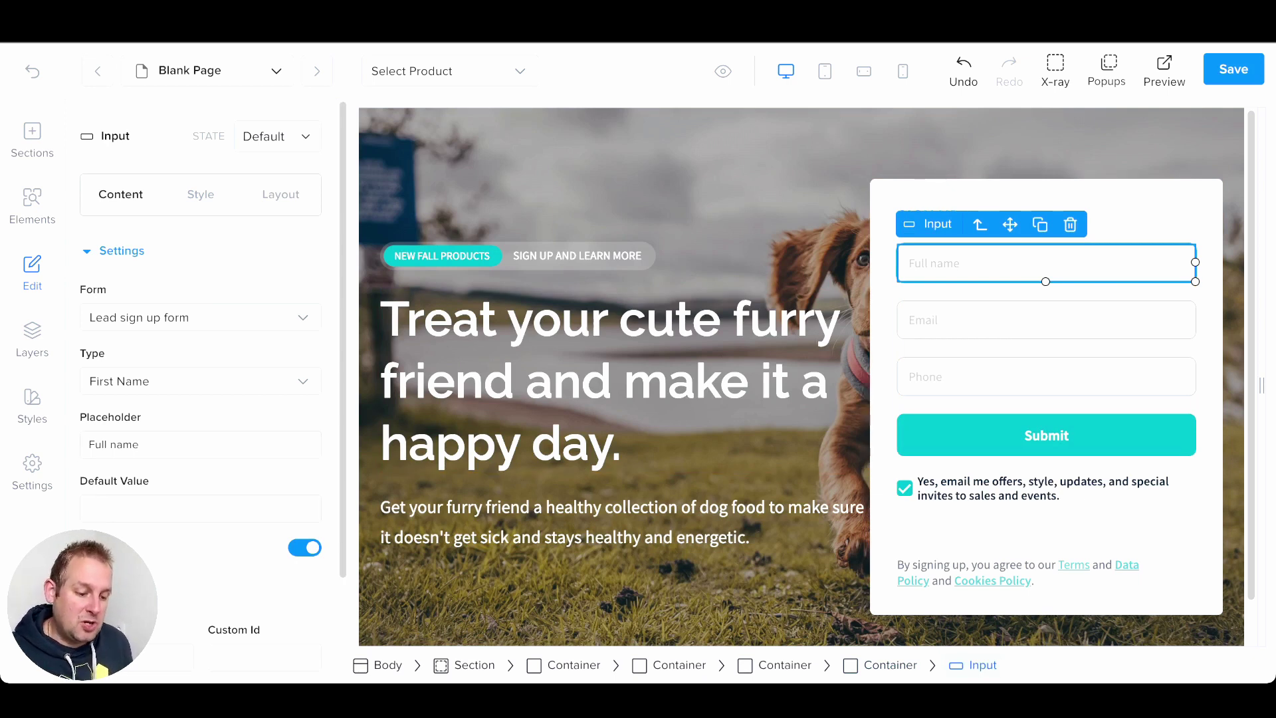
{"action": "left_click", "coordinate": [141, 444]}
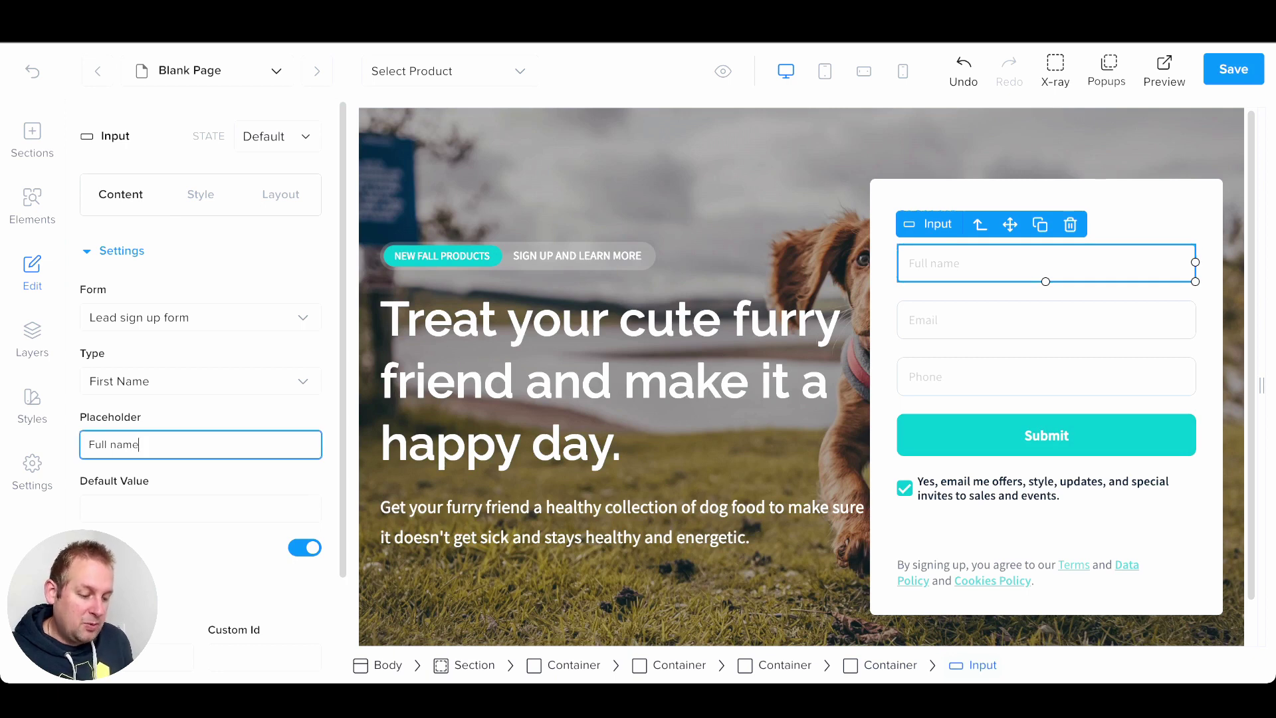
{"action": "key", "text": "Return"}
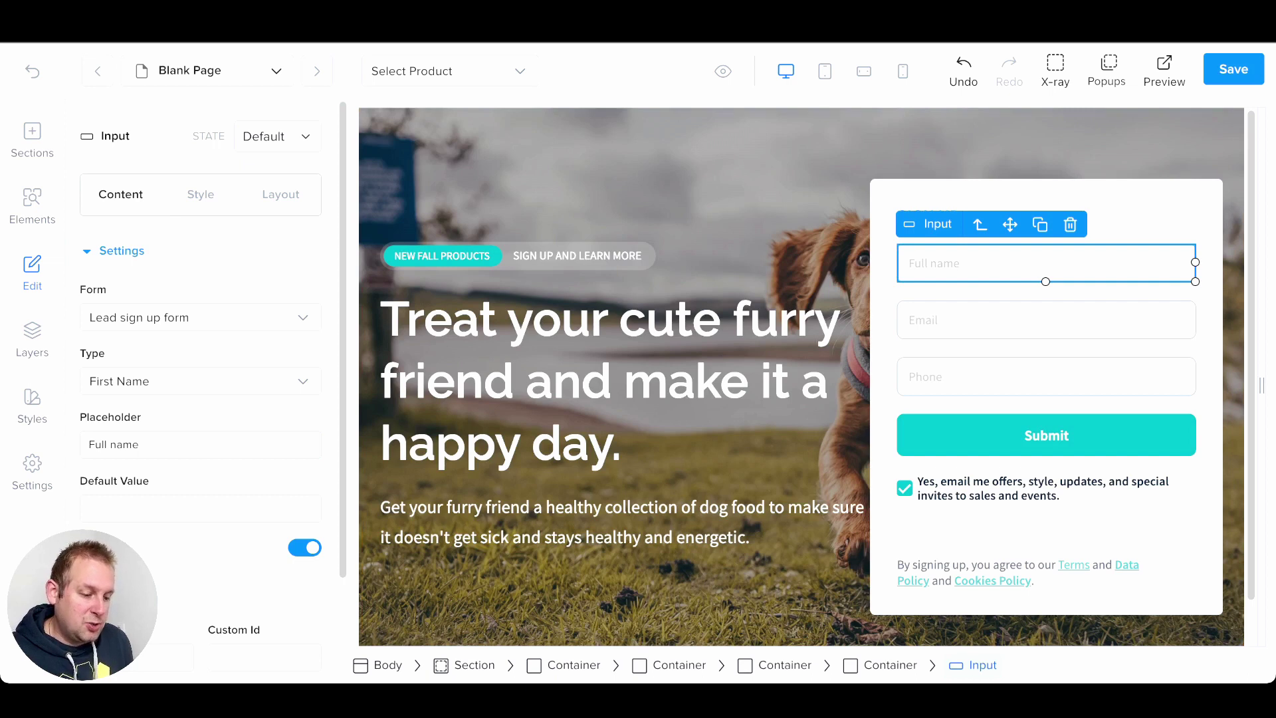
{"action": "left_click", "coordinate": [139, 444]}
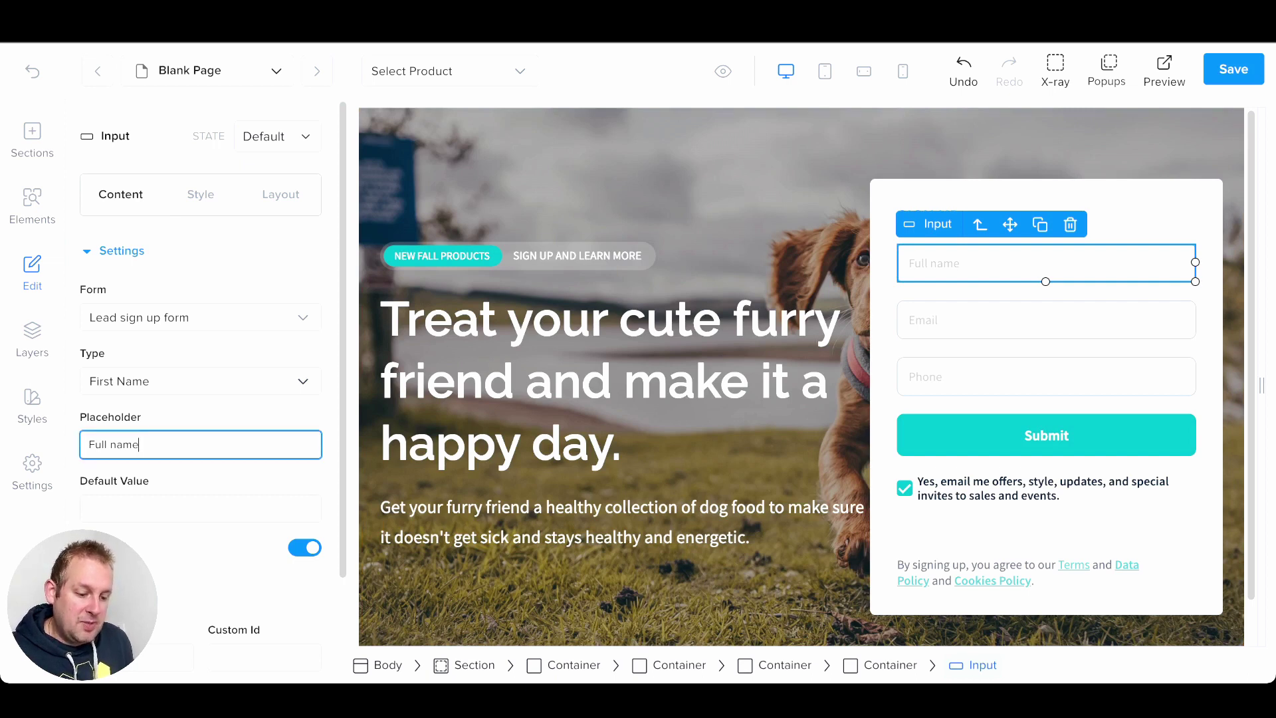
{"action": "key", "text": "ctrl+a"}
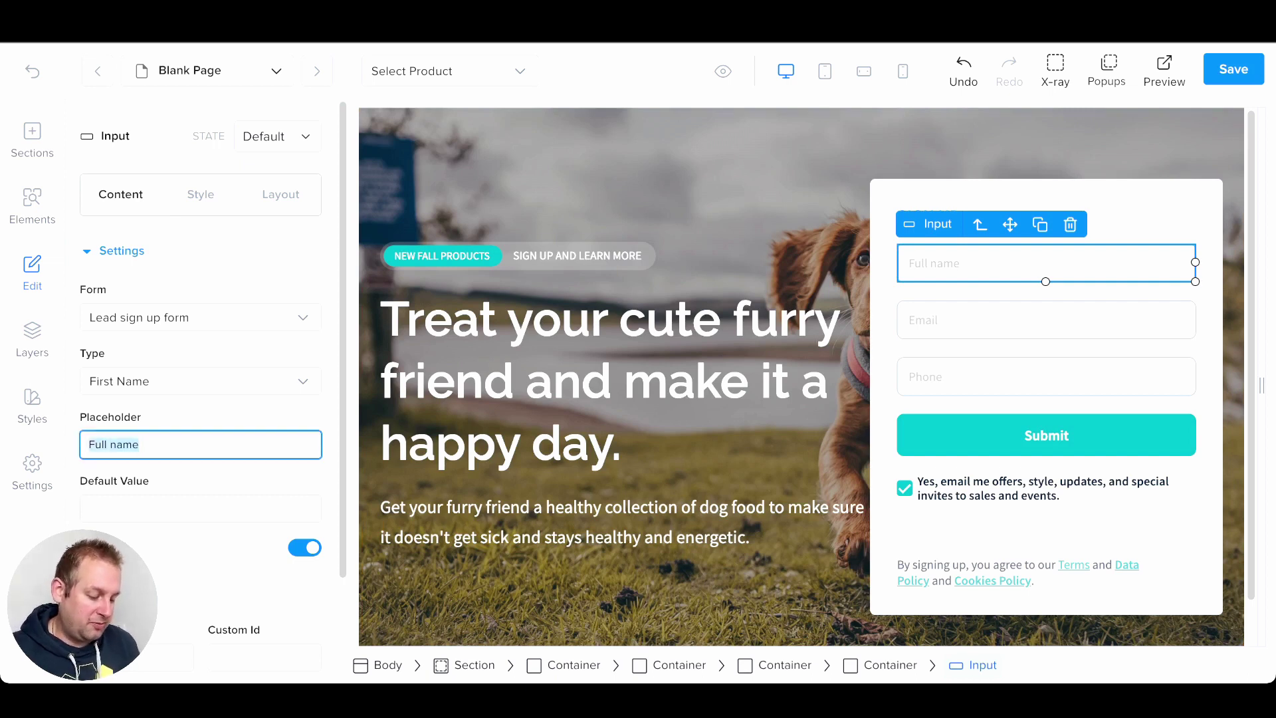
{"action": "type", "text": "First "}
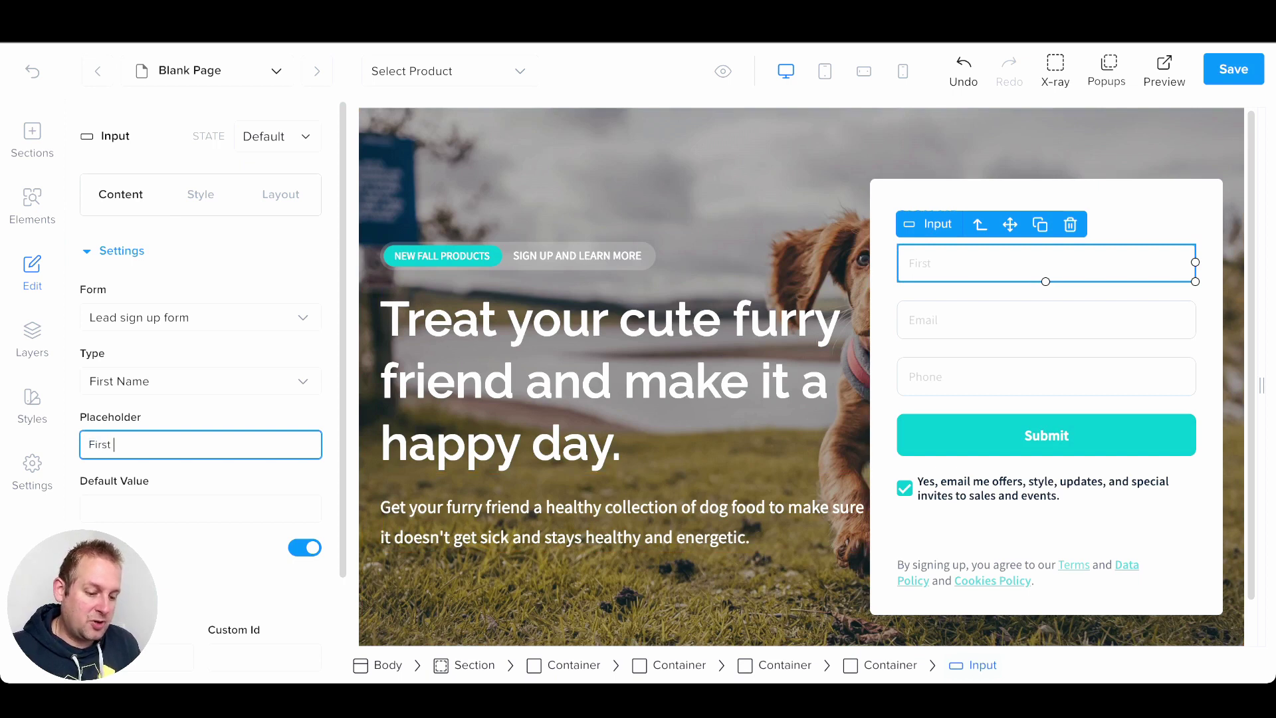
{"action": "type", "text": "Name"}
{"action": "scroll", "coordinate": [200, 365], "scroll_direction": "down", "scroll_amount": 1}
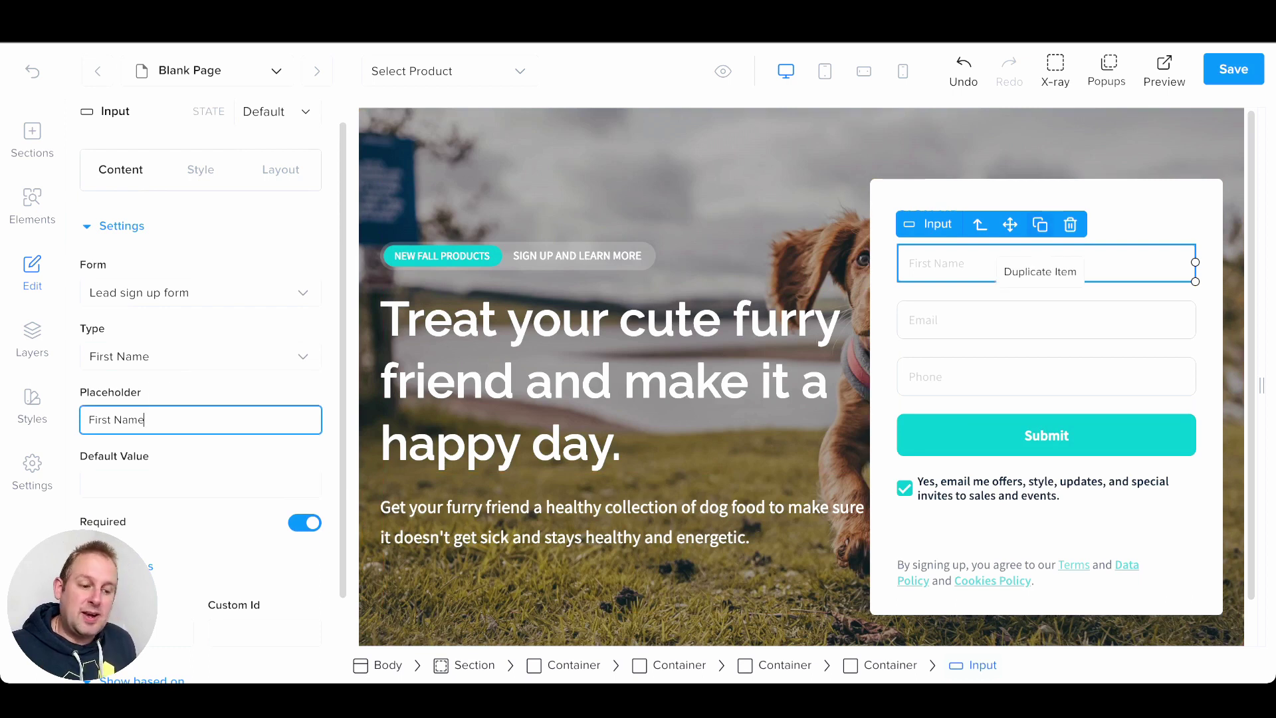
Step: Insert a new input element between the First Name and Email inputs of the sign-up form
{"action": "left_click", "coordinate": [32, 205]}
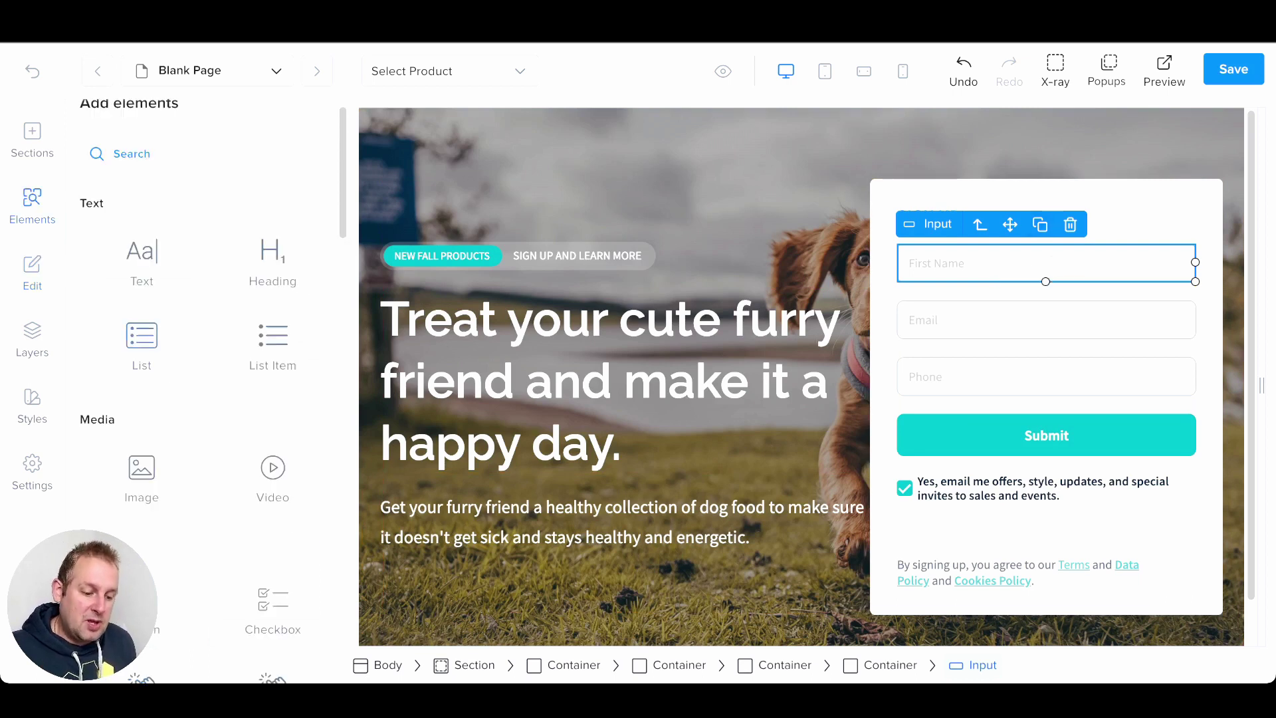
{"action": "scroll", "coordinate": [212, 399], "scroll_direction": "down", "scroll_amount": 5}
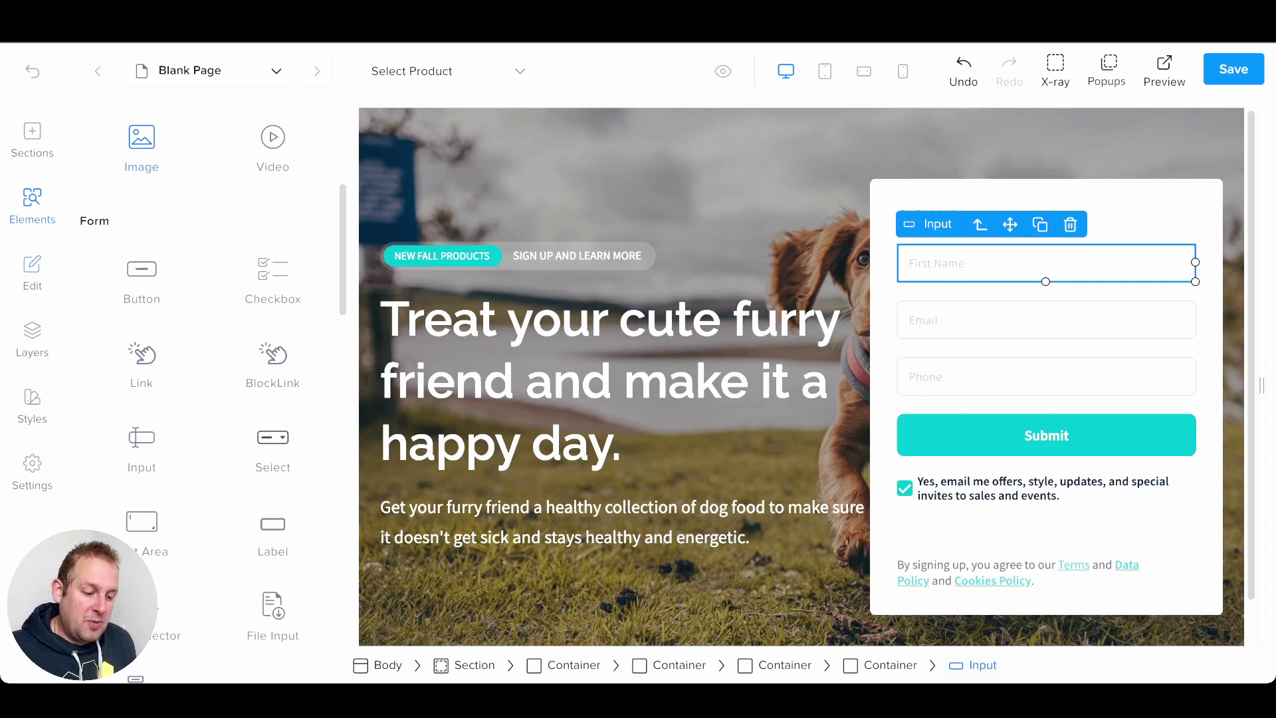
{"action": "left_click_drag", "start_coordinate": [141, 449], "coordinate": [970, 313]}
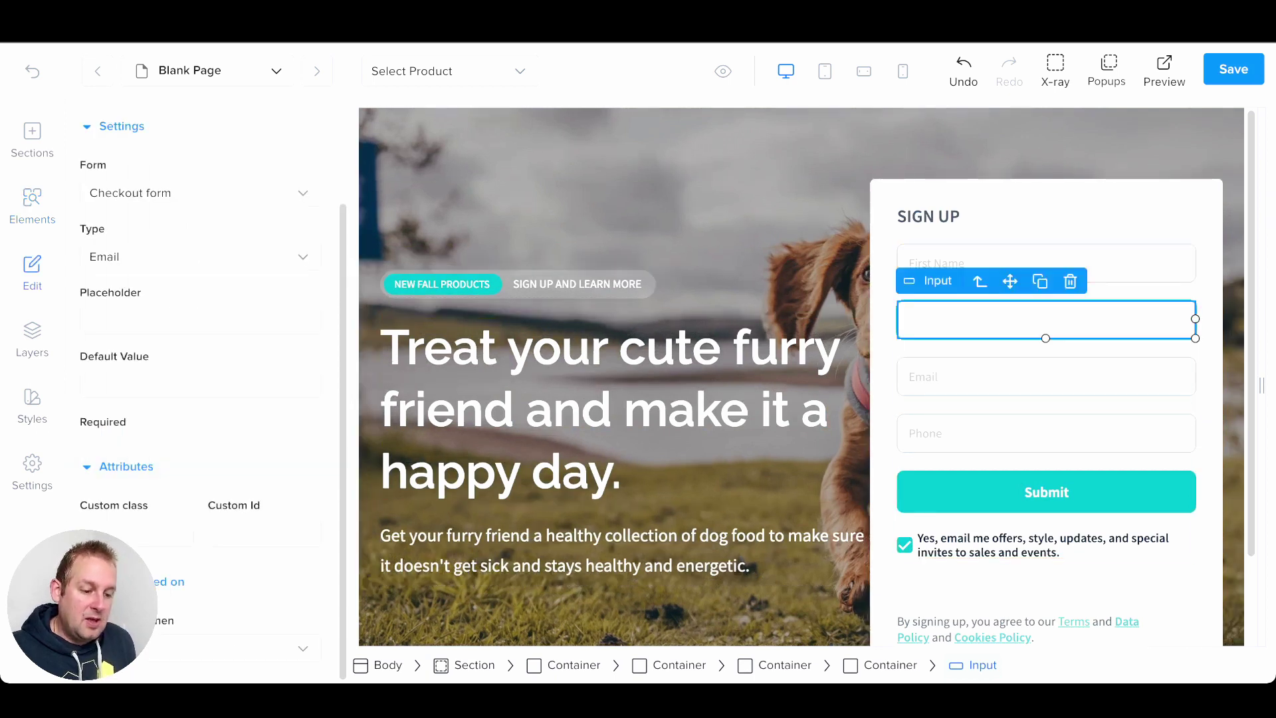
Step: Set the new input's type to Last Name, enter "Last Name" as its placeholder and make it required
{"action": "left_click", "coordinate": [200, 257]}
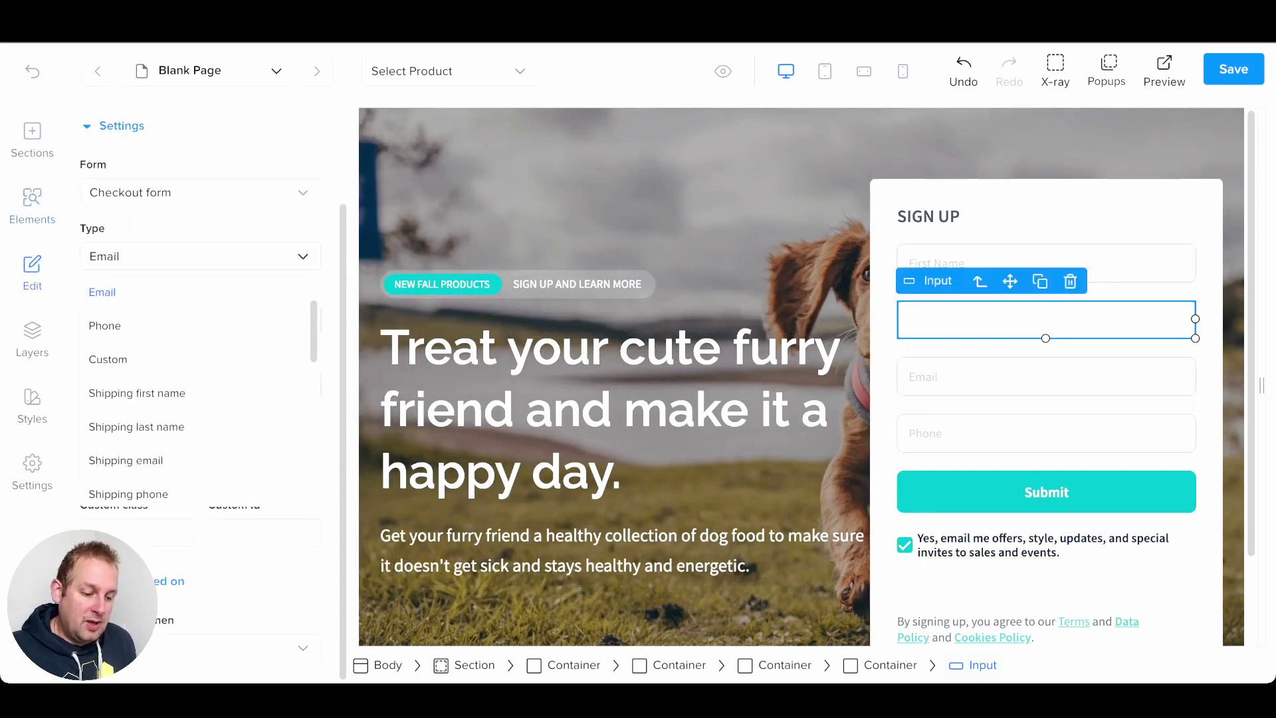
{"action": "scroll", "coordinate": [133, 398], "scroll_direction": "up", "scroll_amount": 3}
{"action": "left_click", "coordinate": [120, 449]}
{"action": "scroll", "coordinate": [200, 372], "scroll_direction": "down", "scroll_amount": 2}
{"action": "left_click", "coordinate": [200, 319]}
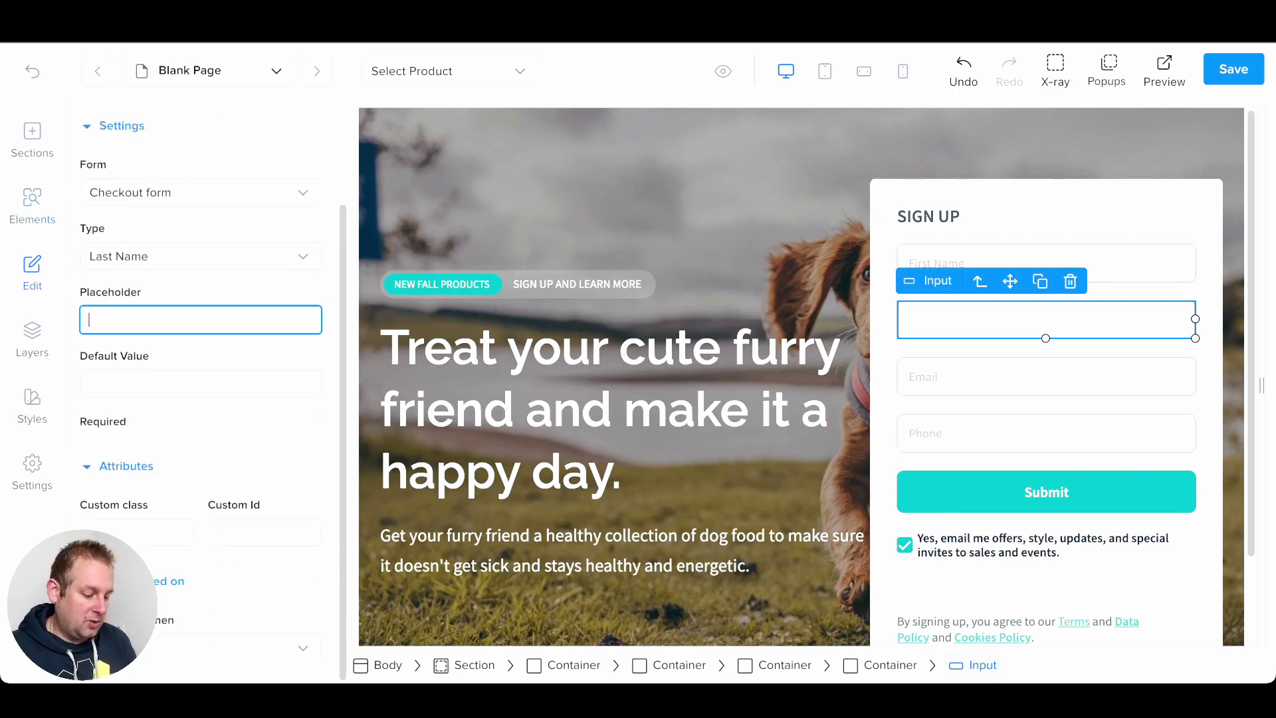
{"action": "type", "text": "Last Name"}
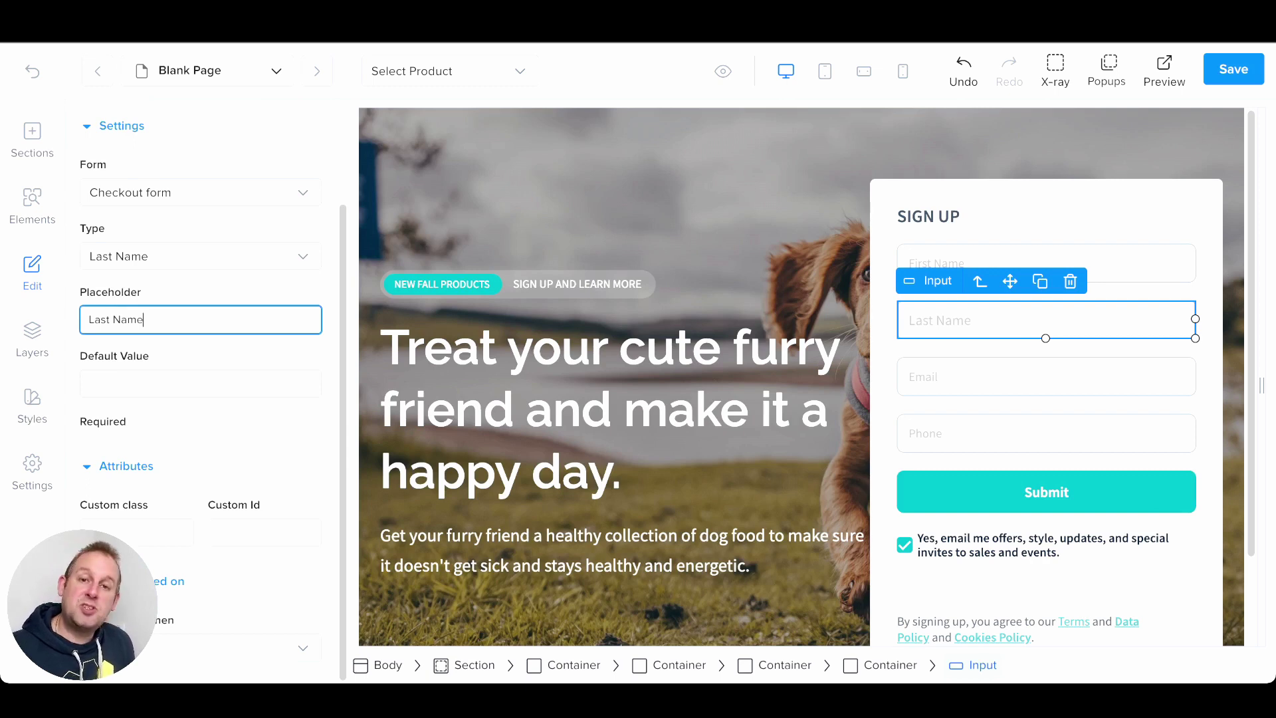
{"action": "left_click", "coordinate": [305, 423]}
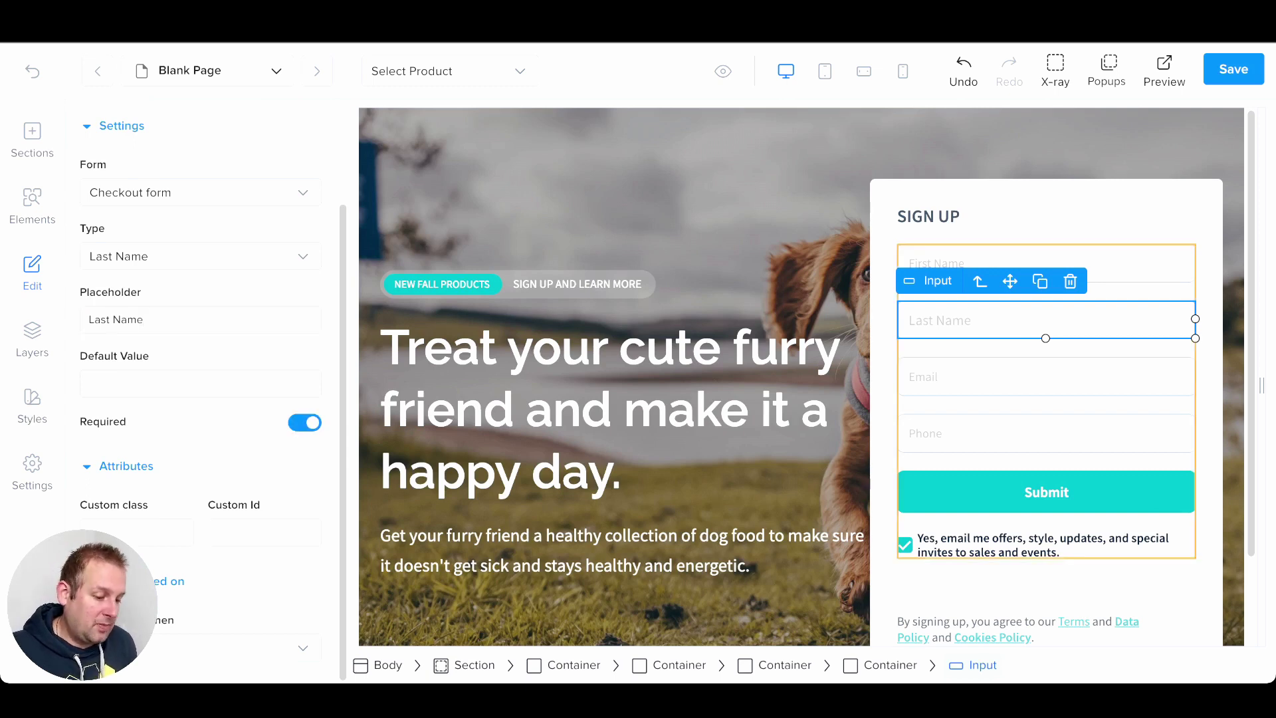
Step: Review the settings of the other form inputs and the Submit button, including its destination options
{"action": "left_click", "coordinate": [1123, 263]}
{"action": "left_click", "coordinate": [1046, 376]}
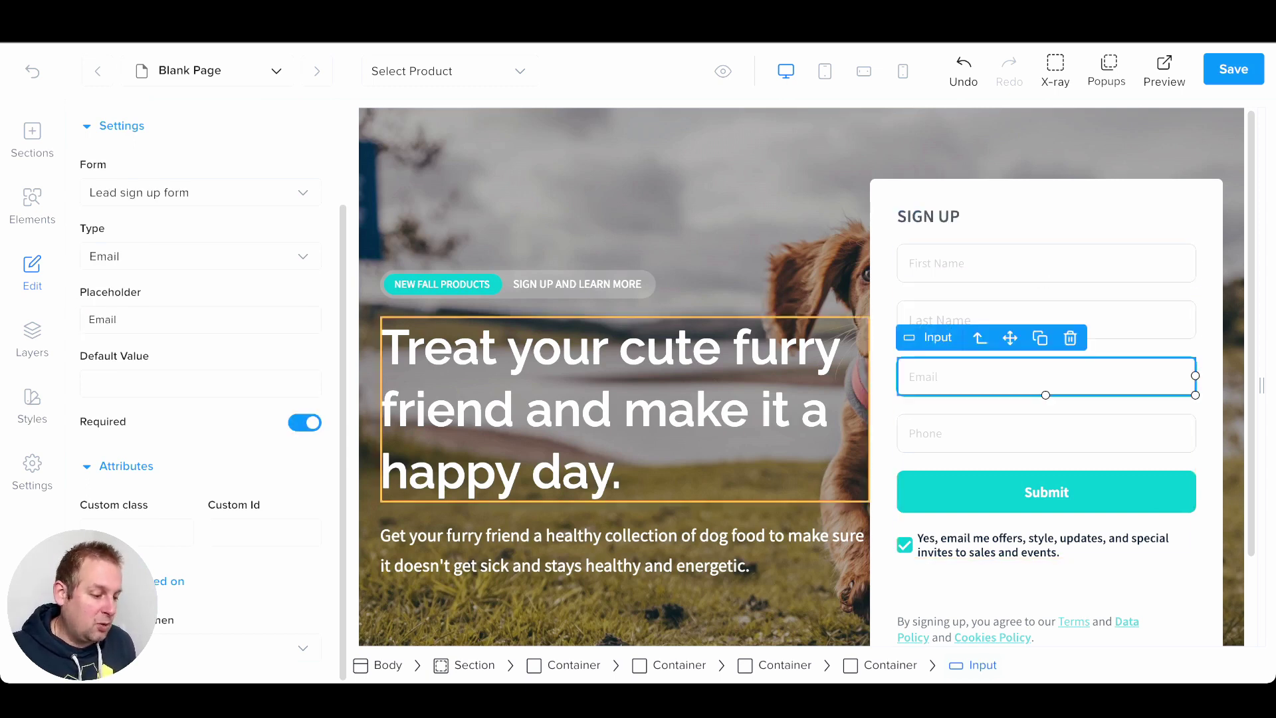
{"action": "left_click", "coordinate": [1046, 433]}
{"action": "left_click", "coordinate": [1047, 491]}
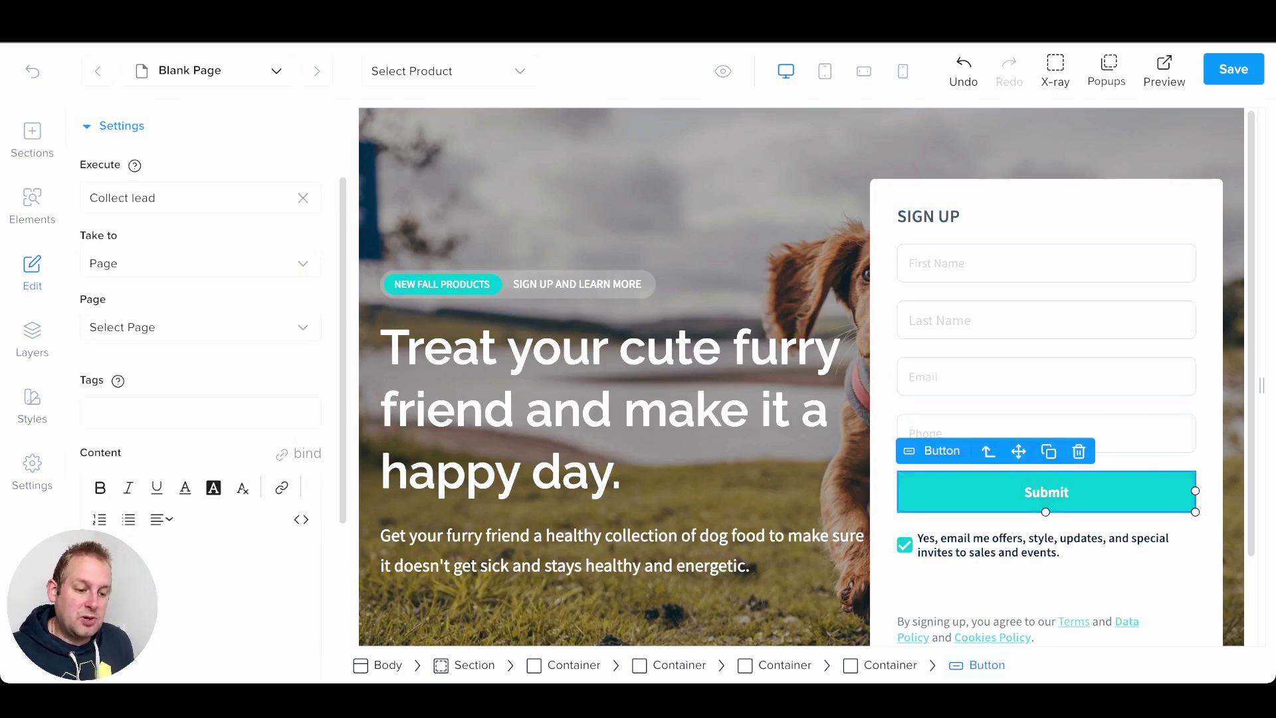
{"action": "left_click", "coordinate": [200, 264]}
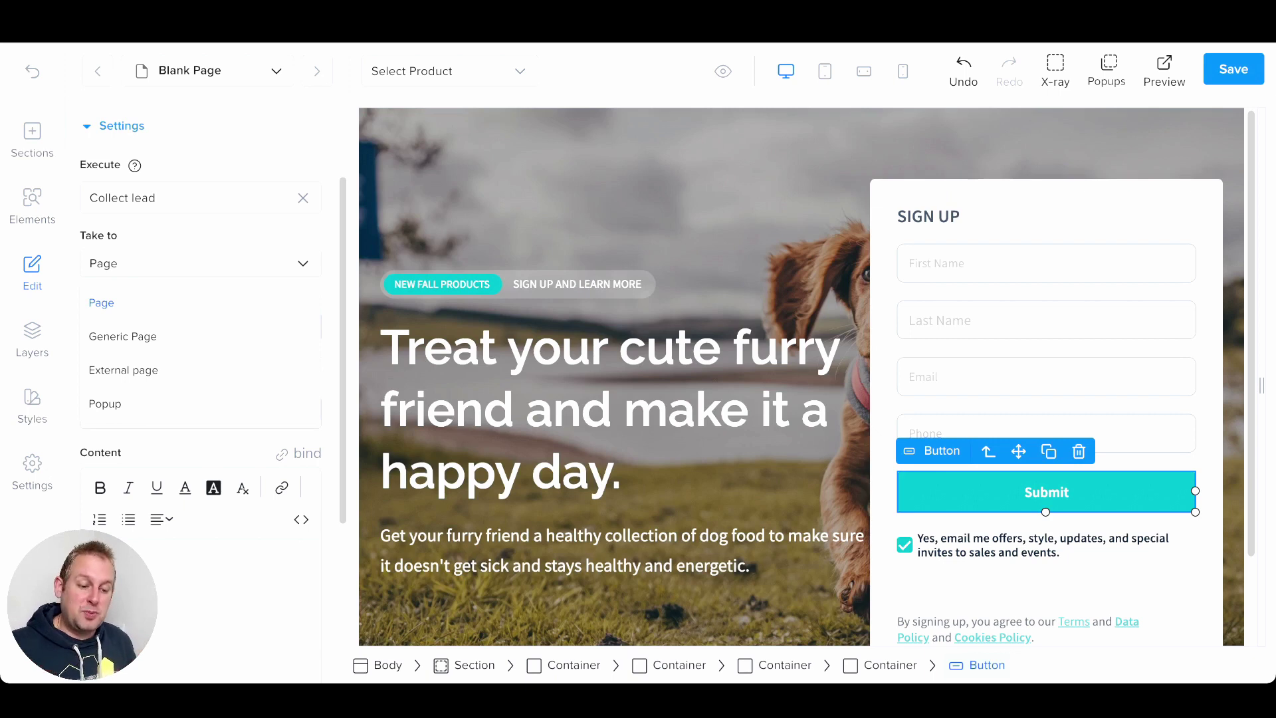
{"action": "left_click", "coordinate": [790, 226]}
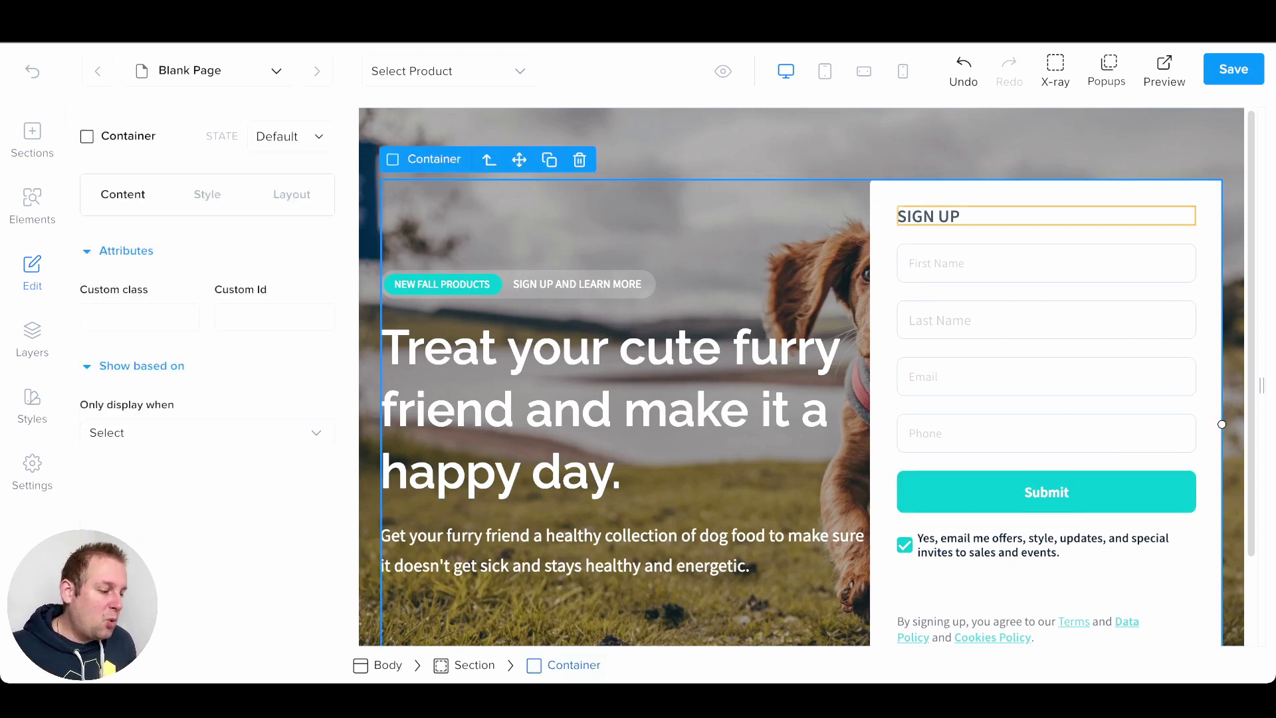
Step: View the sign-up container's layer structure and locate its heading text in it
{"action": "left_click", "coordinate": [977, 194]}
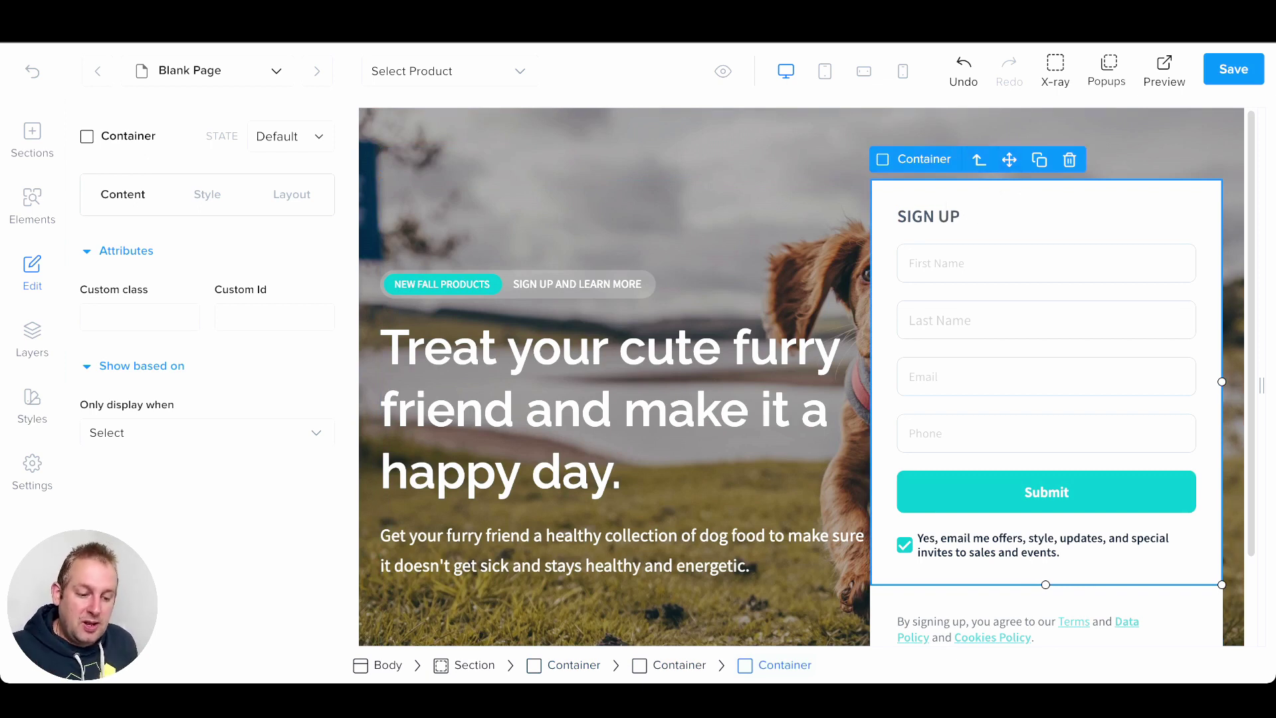
{"action": "left_click", "coordinate": [32, 339]}
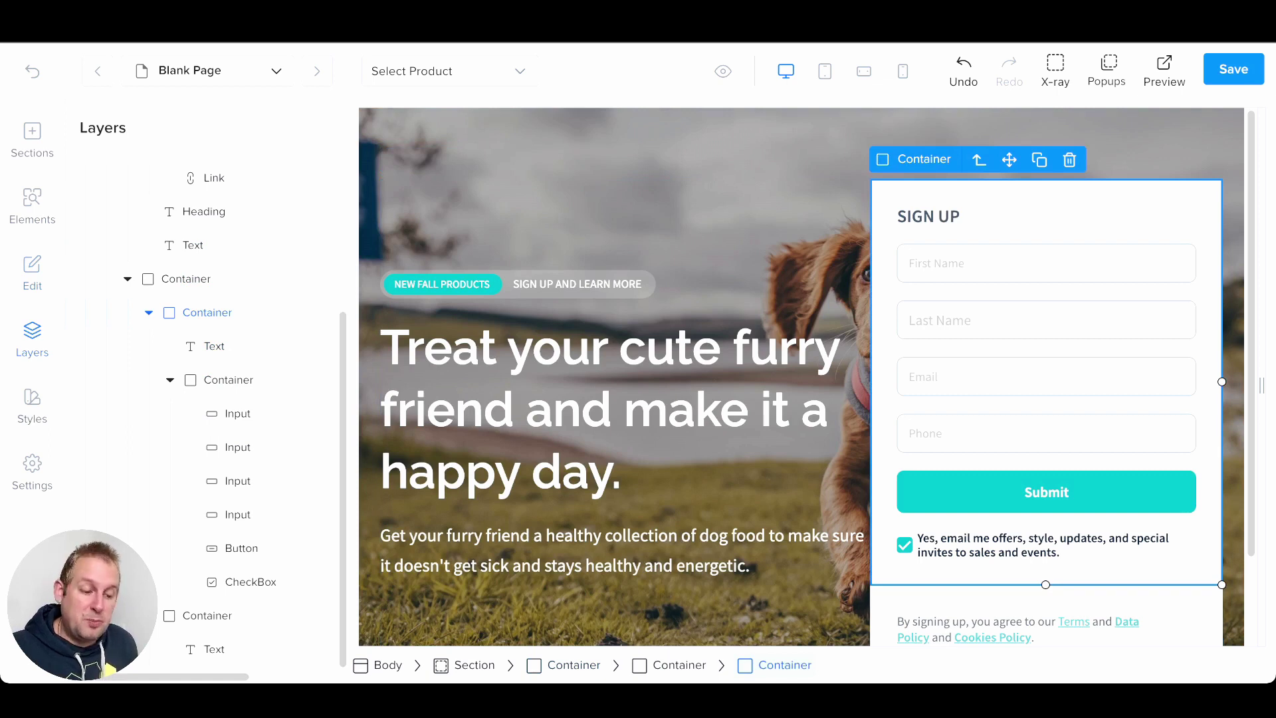
{"action": "left_click", "coordinate": [214, 346]}
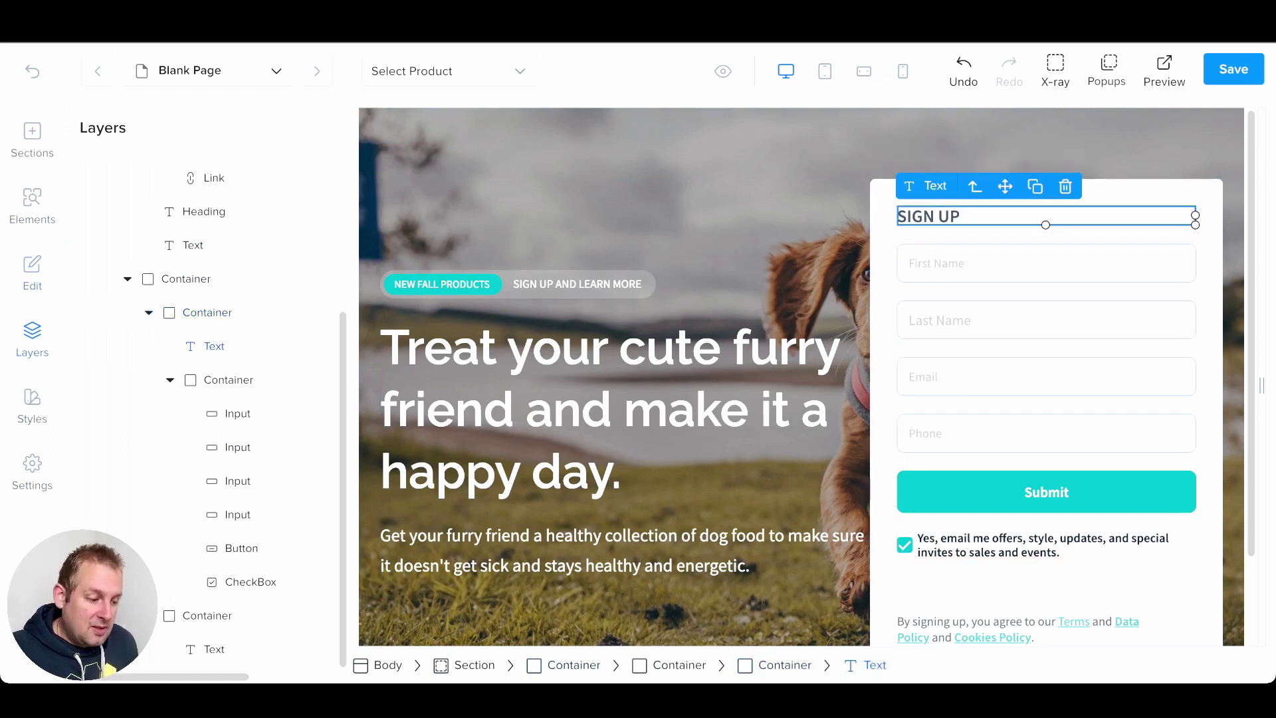
Step: Try moving the SIGN UP text out of the form container in the layer structure, and return it above the inputs
{"action": "left_click_drag", "start_coordinate": [214, 347], "coordinate": [199, 614]}
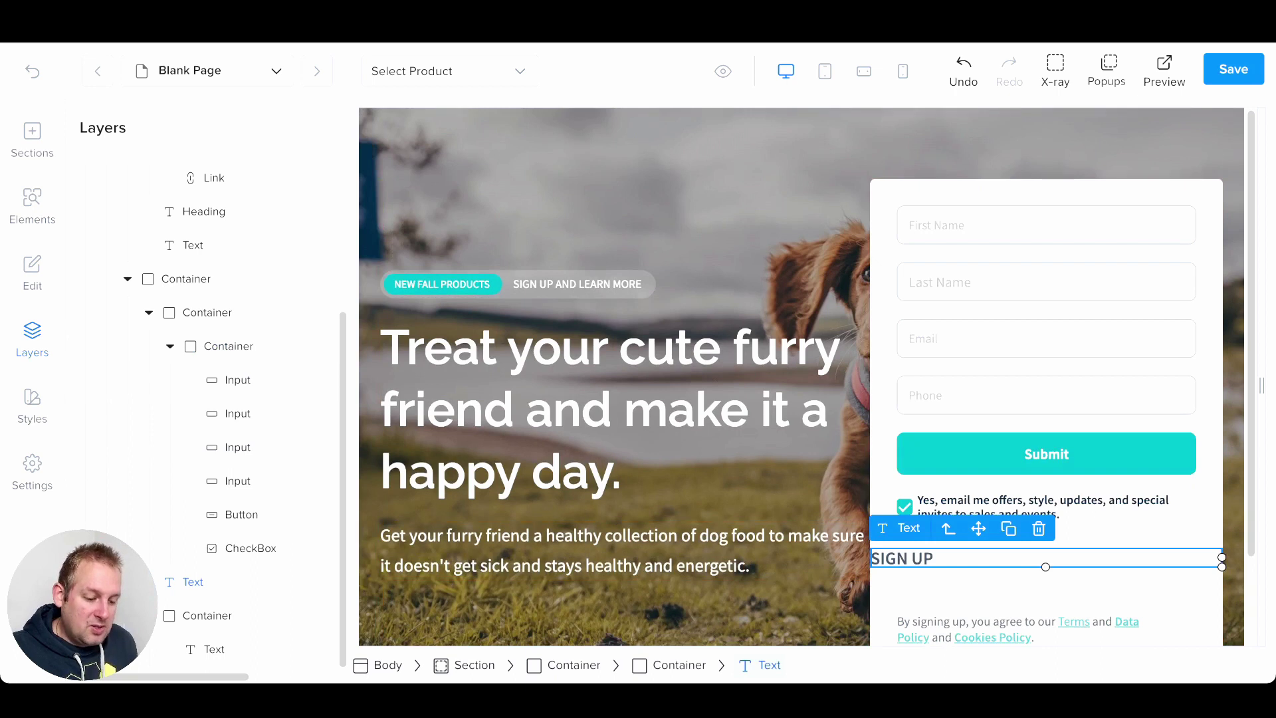
{"action": "left_click_drag", "start_coordinate": [193, 582], "coordinate": [216, 345]}
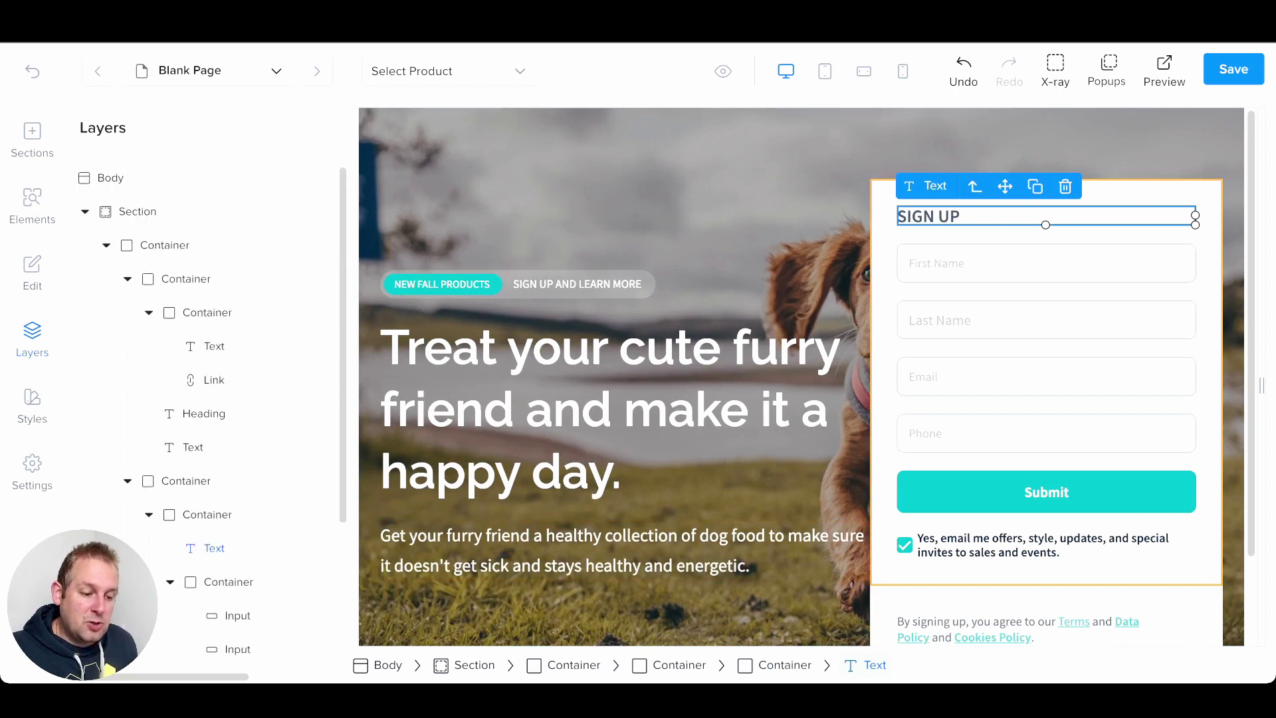
Step: Collapse the section's layer structure to show only its main container and the two containers nested inside it
{"action": "left_click", "coordinate": [85, 211]}
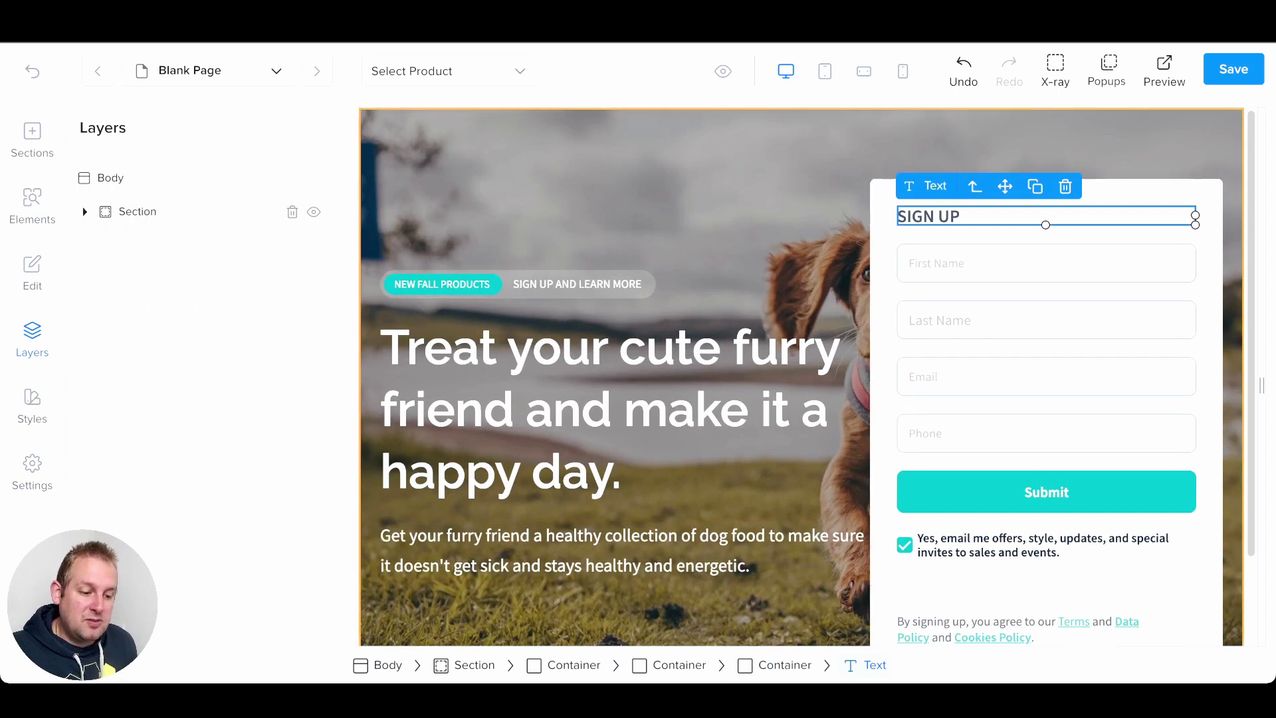
{"action": "left_click", "coordinate": [85, 211]}
{"action": "left_click", "coordinate": [106, 245]}
{"action": "left_click", "coordinate": [106, 245]}
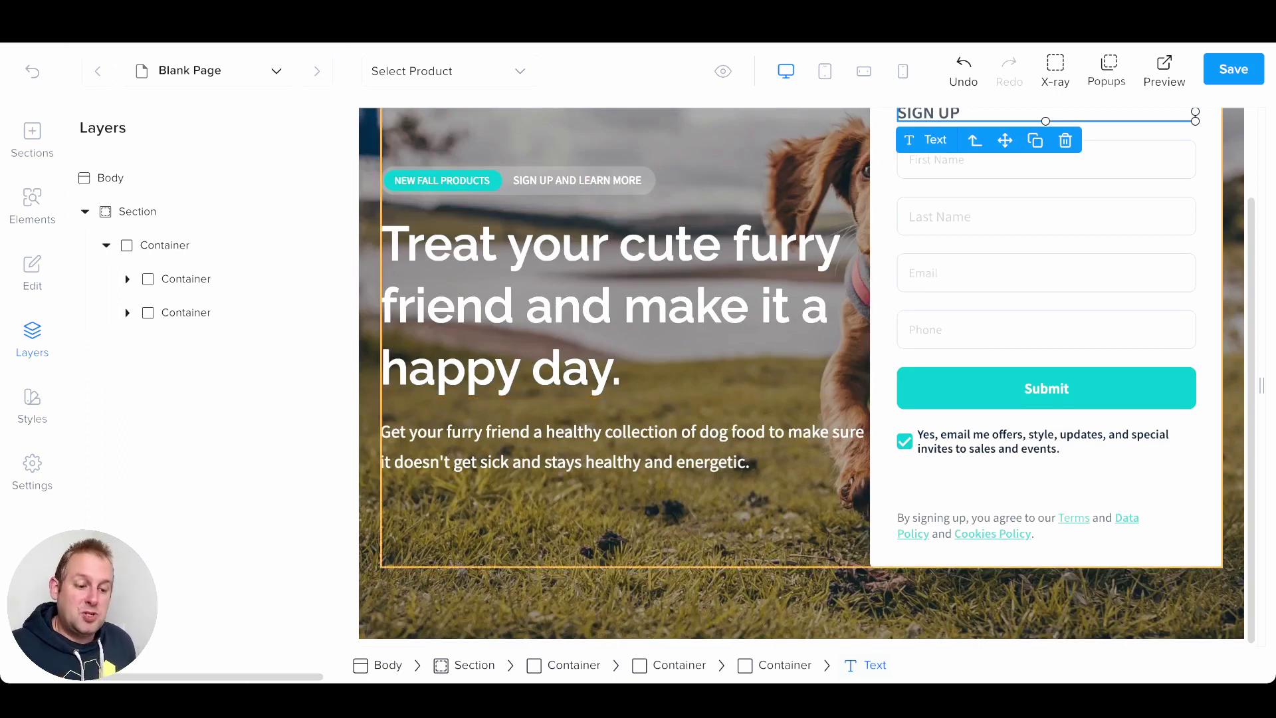
Step: Add a How It Works section with three image columns below the sign-up section
{"action": "left_click", "coordinate": [32, 139]}
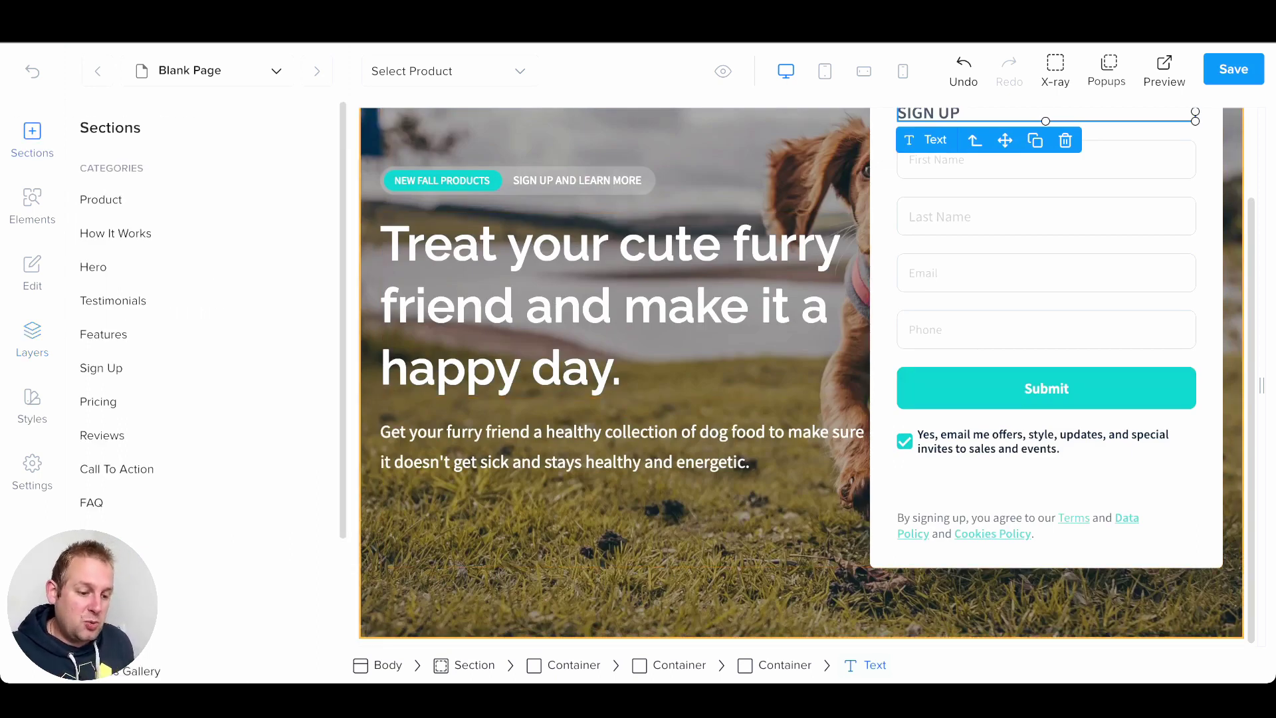
{"action": "left_click", "coordinate": [115, 234]}
{"action": "left_click", "coordinate": [115, 234]}
{"action": "left_click_drag", "start_coordinate": [425, 290], "coordinate": [664, 631]}
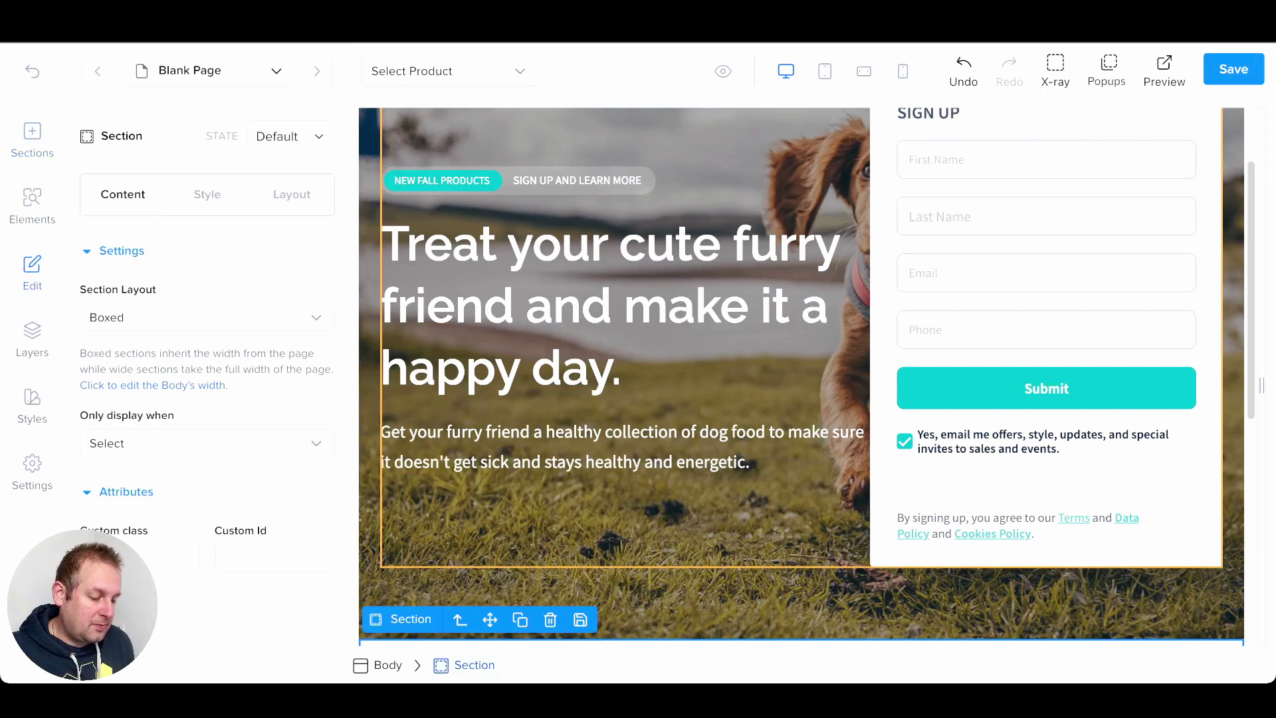
{"action": "scroll", "coordinate": [797, 525], "scroll_direction": "down", "scroll_amount": 7}
{"action": "scroll", "coordinate": [801, 379], "scroll_direction": "down", "scroll_amount": 3}
{"action": "scroll", "coordinate": [801, 379], "scroll_direction": "up", "scroll_amount": 2}
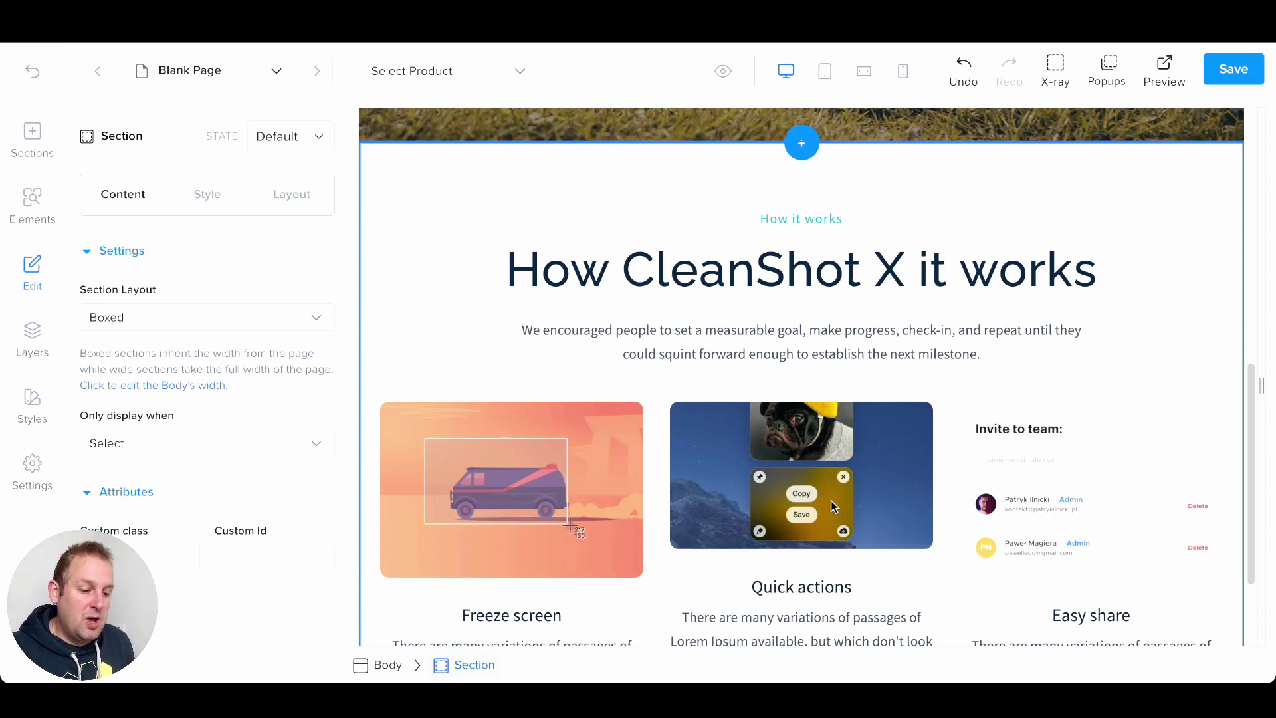
{"action": "left_click", "coordinate": [801, 142]}
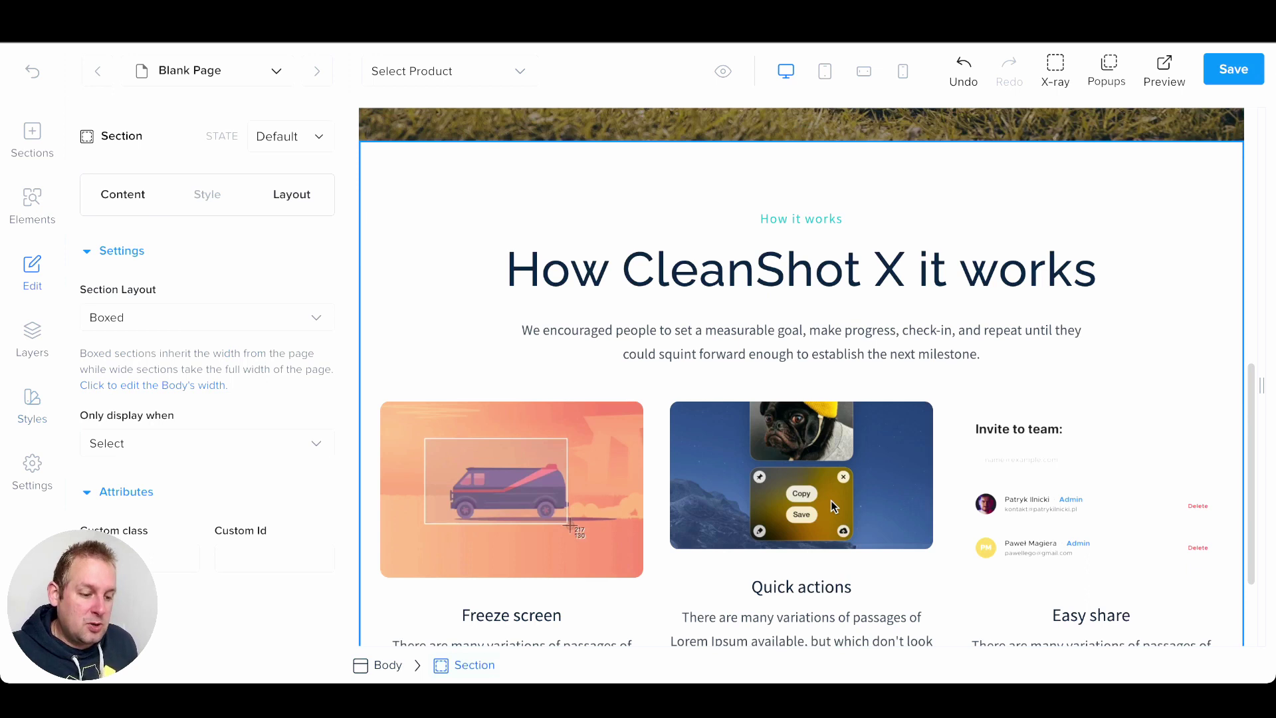
Step: Examine the How It Works section's style settings, including the predefined colour styles for its border and the shadow, size and background options
{"action": "left_click", "coordinate": [207, 194]}
{"action": "scroll", "coordinate": [206, 398], "scroll_direction": "down", "scroll_amount": 4}
{"action": "scroll", "coordinate": [206, 398], "scroll_direction": "up", "scroll_amount": 1}
{"action": "left_click", "coordinate": [187, 205]}
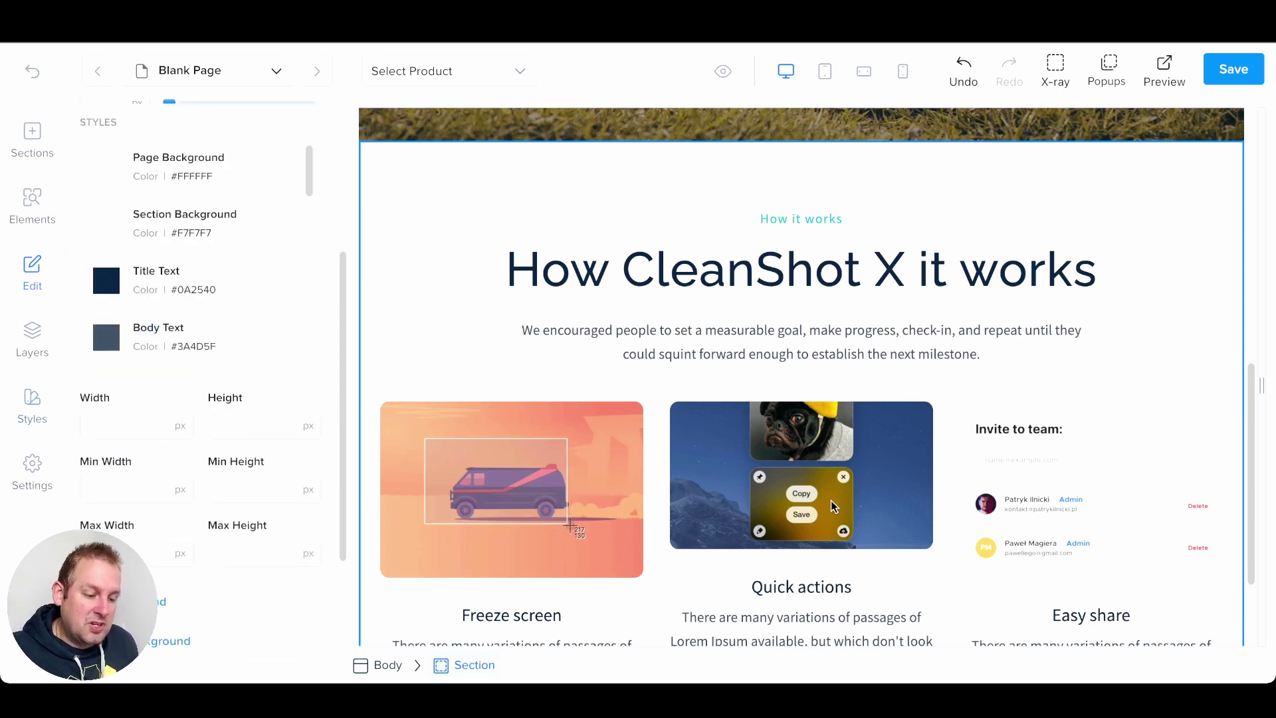
{"action": "scroll", "coordinate": [202, 259], "scroll_direction": "up", "scroll_amount": 2}
{"action": "scroll", "coordinate": [202, 259], "scroll_direction": "down", "scroll_amount": 2}
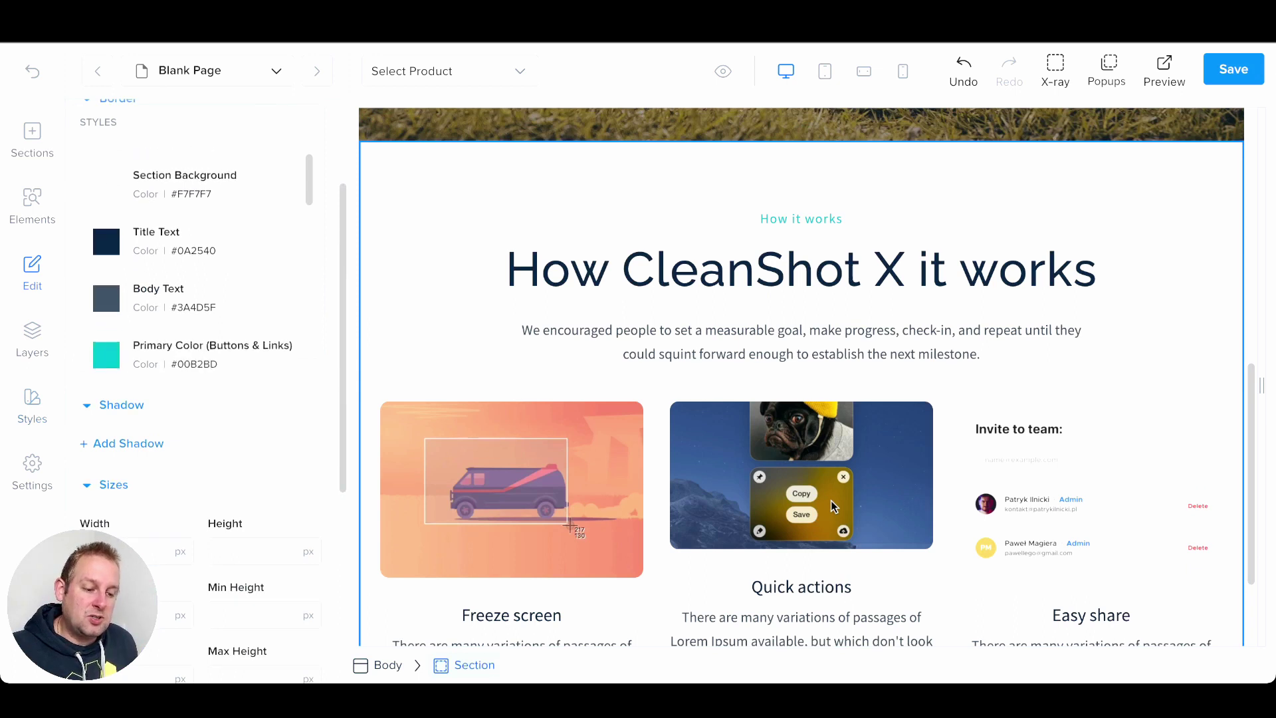
{"action": "scroll", "coordinate": [199, 259], "scroll_direction": "down", "scroll_amount": 1}
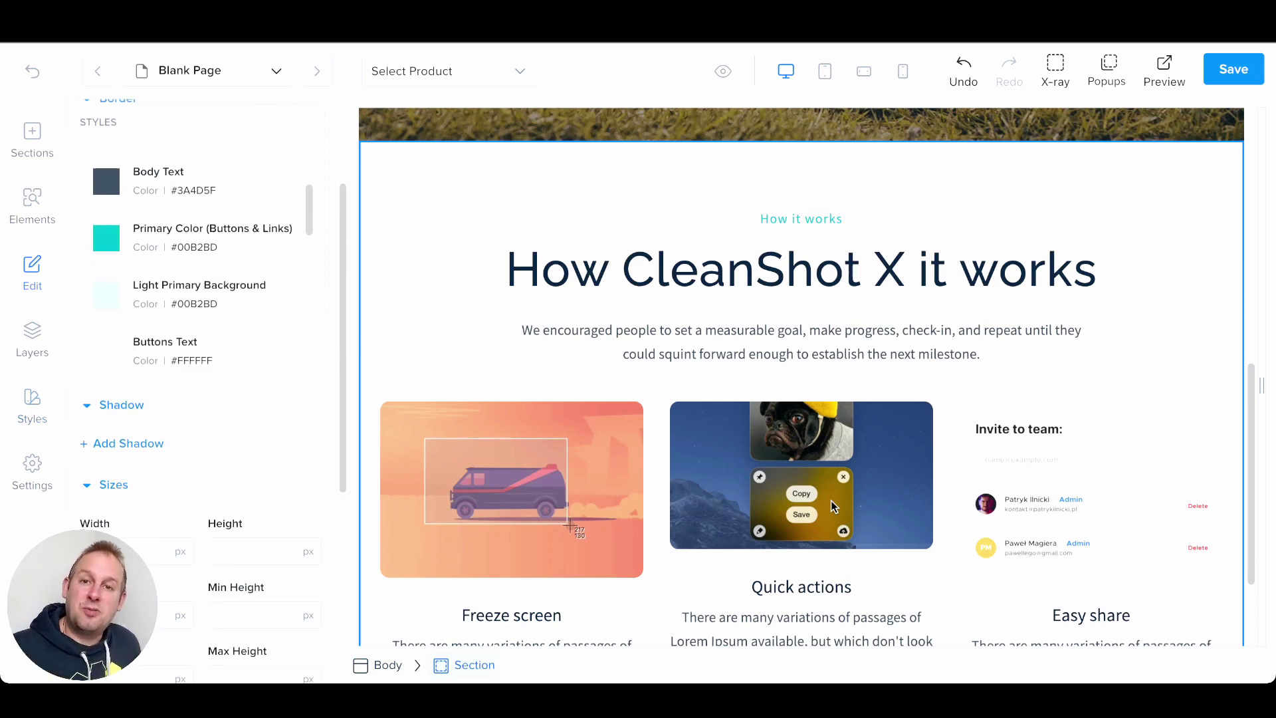
{"action": "scroll", "coordinate": [200, 259], "scroll_direction": "down", "scroll_amount": 6}
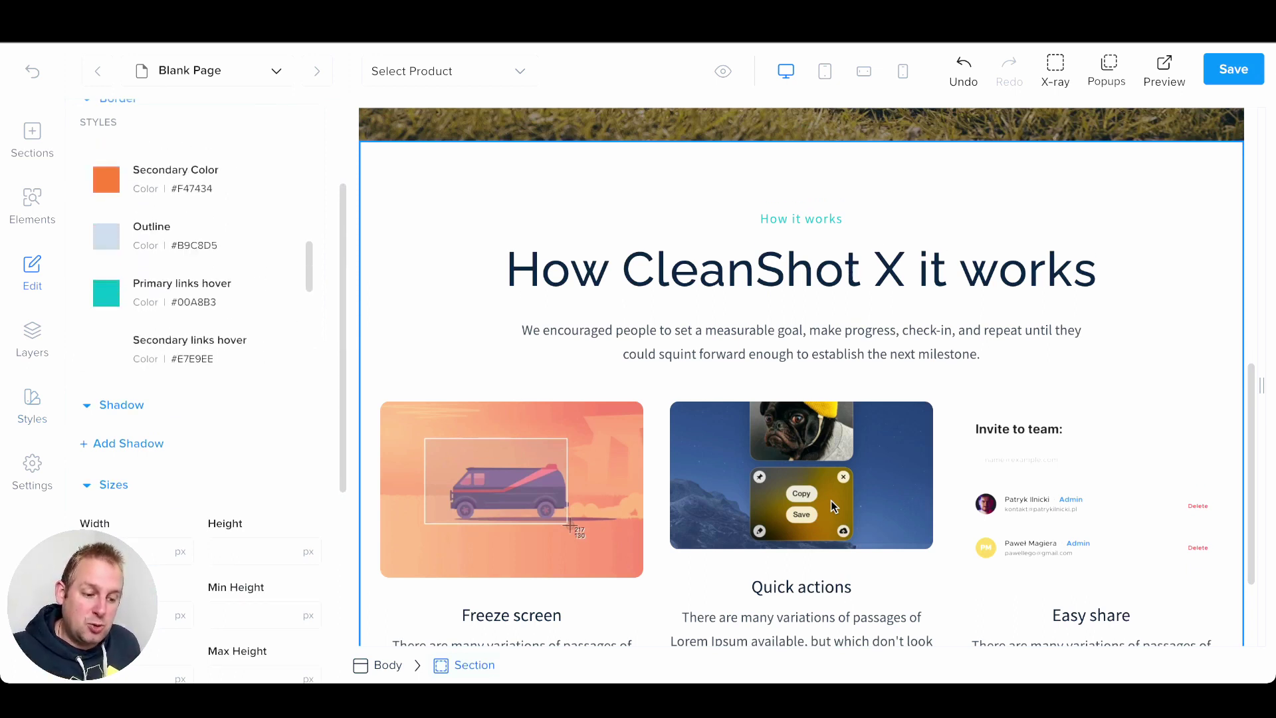
{"action": "scroll", "coordinate": [200, 259], "scroll_direction": "down", "scroll_amount": 3}
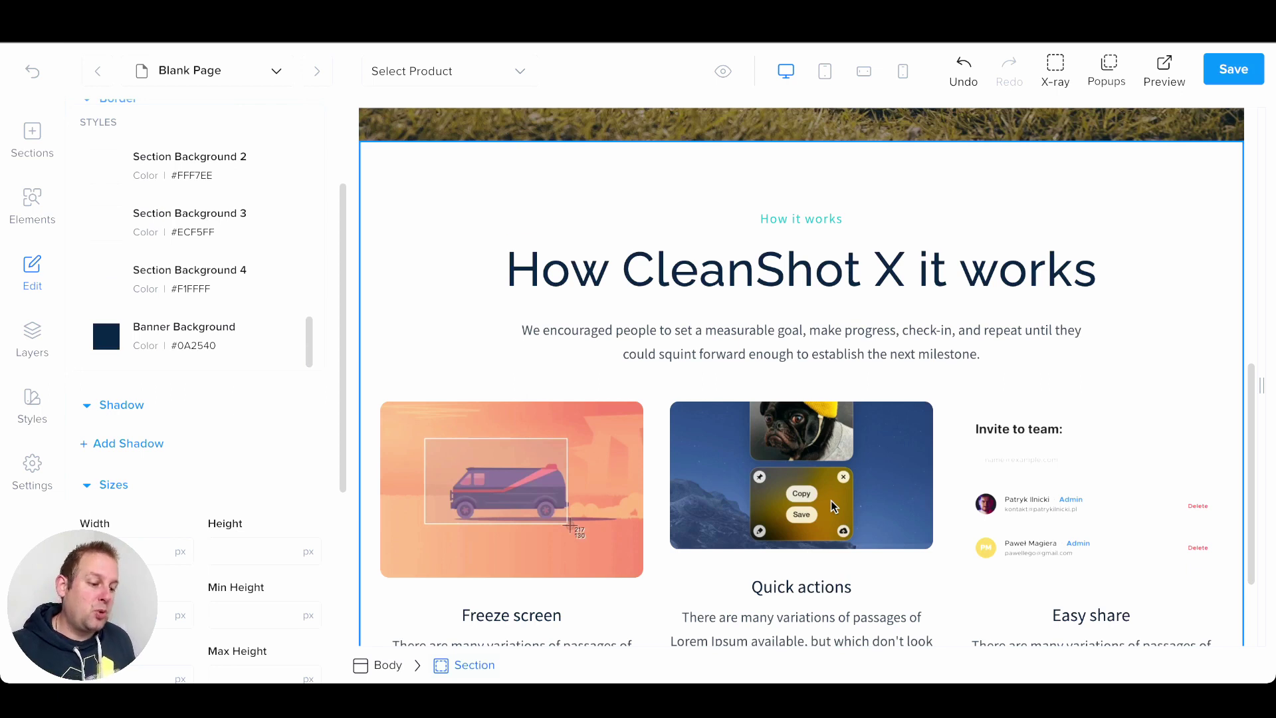
{"action": "scroll", "coordinate": [199, 259], "scroll_direction": "up", "scroll_amount": 3}
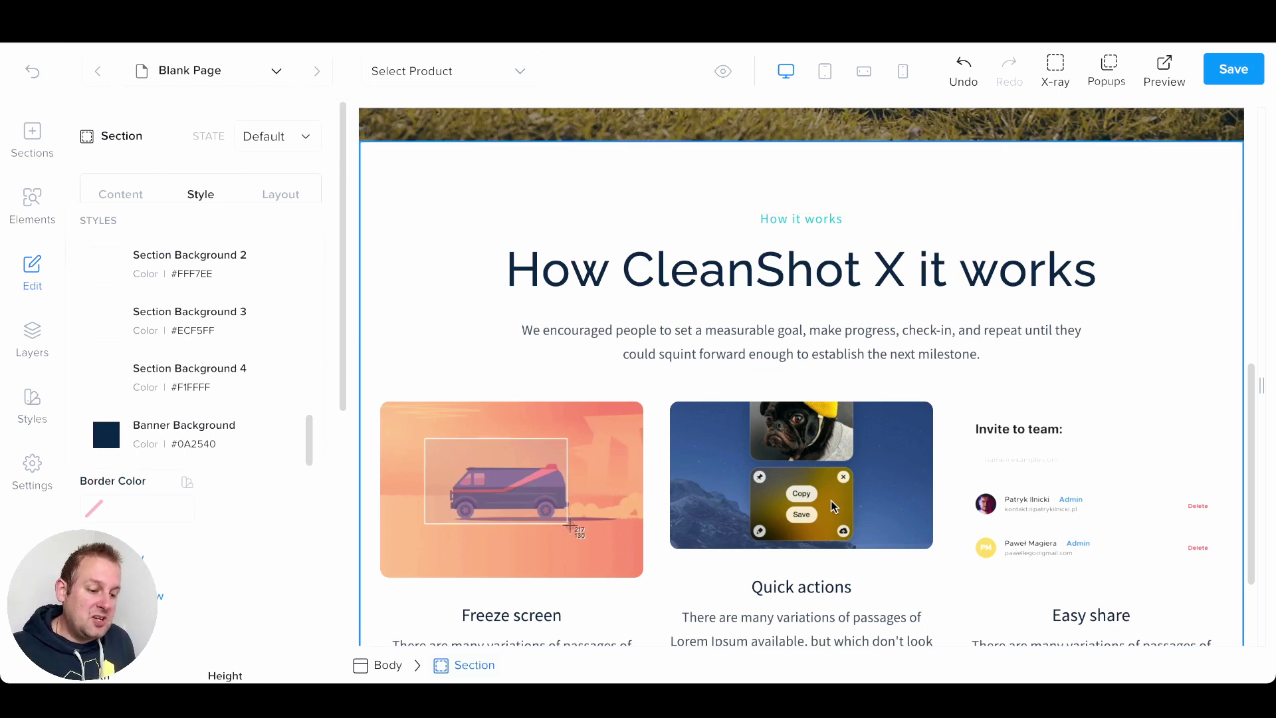
{"action": "scroll", "coordinate": [199, 332], "scroll_direction": "down", "scroll_amount": 5}
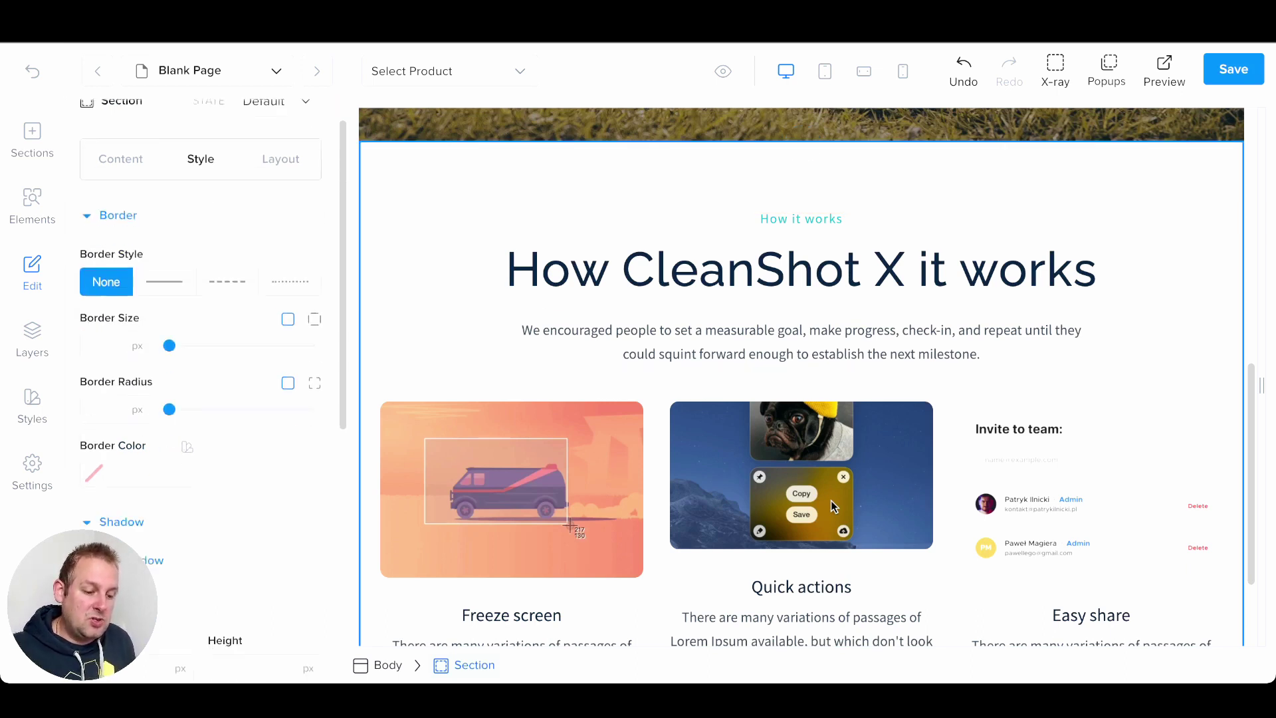
{"action": "scroll", "coordinate": [199, 366], "scroll_direction": "down", "scroll_amount": 3}
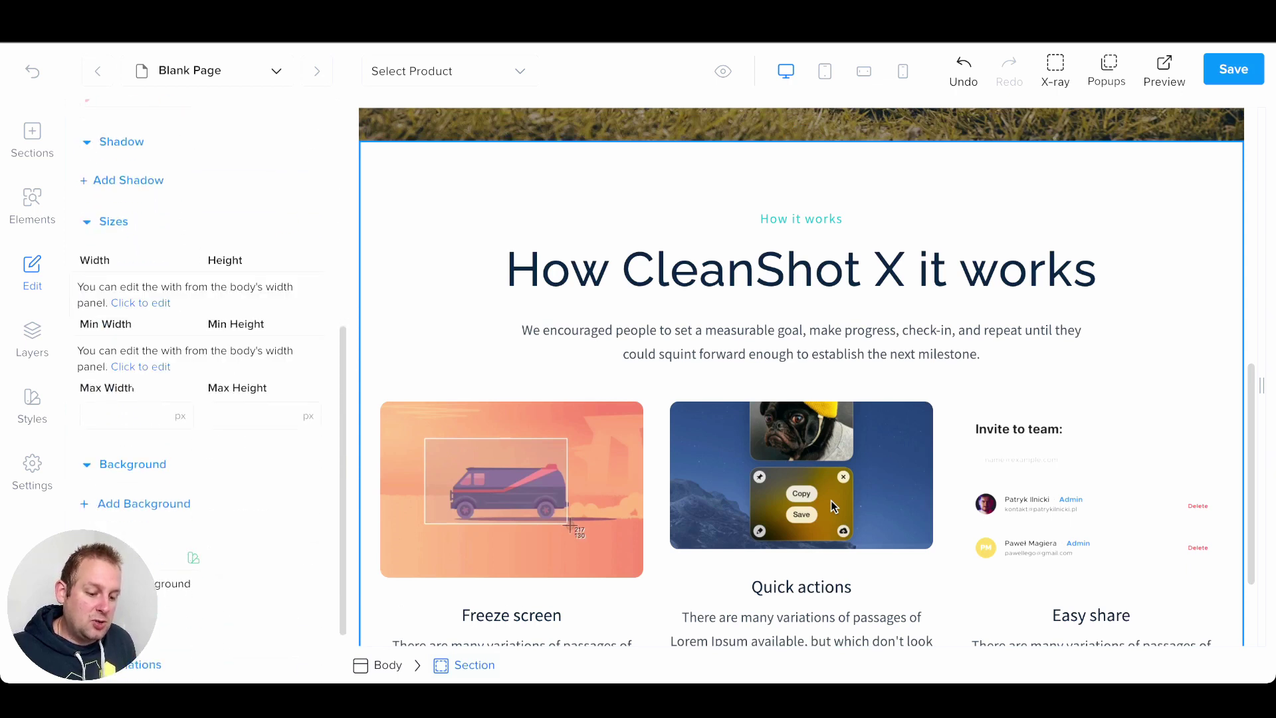
Step: Apply the Title Text colour style (#0A2540) as the How It Works section's background
{"action": "left_click", "coordinate": [193, 557]}
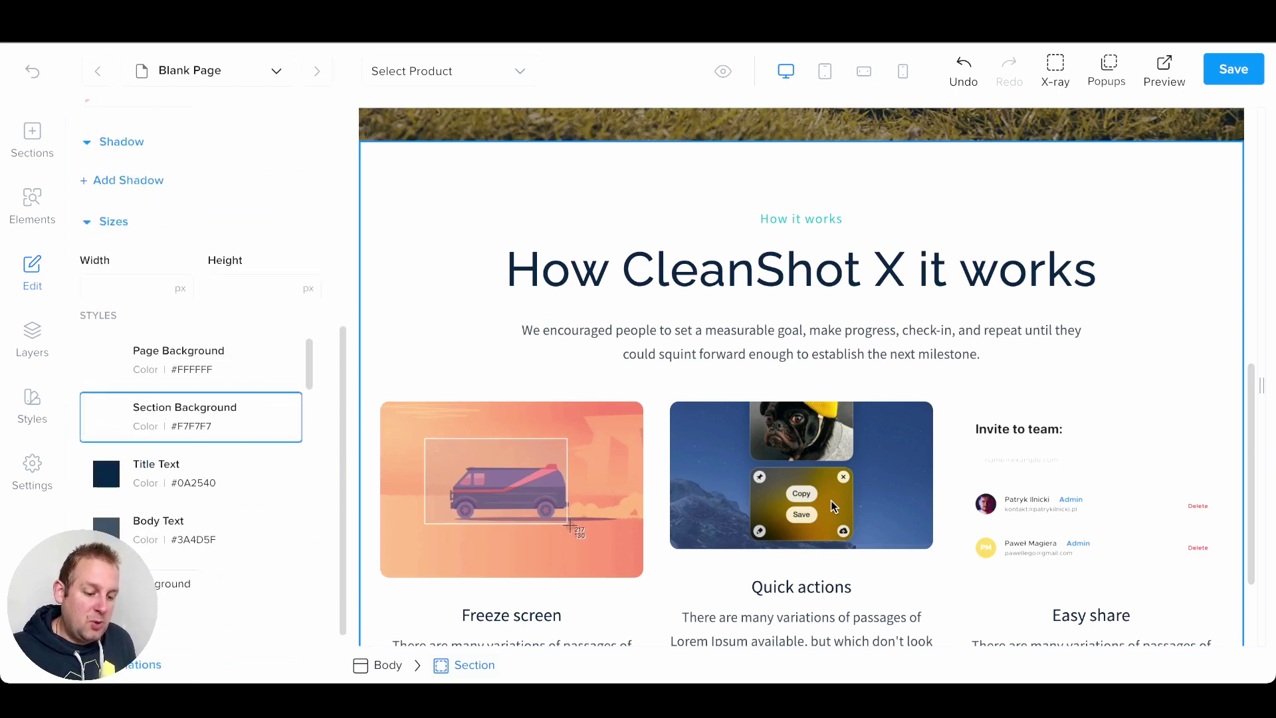
{"action": "left_click", "coordinate": [190, 473]}
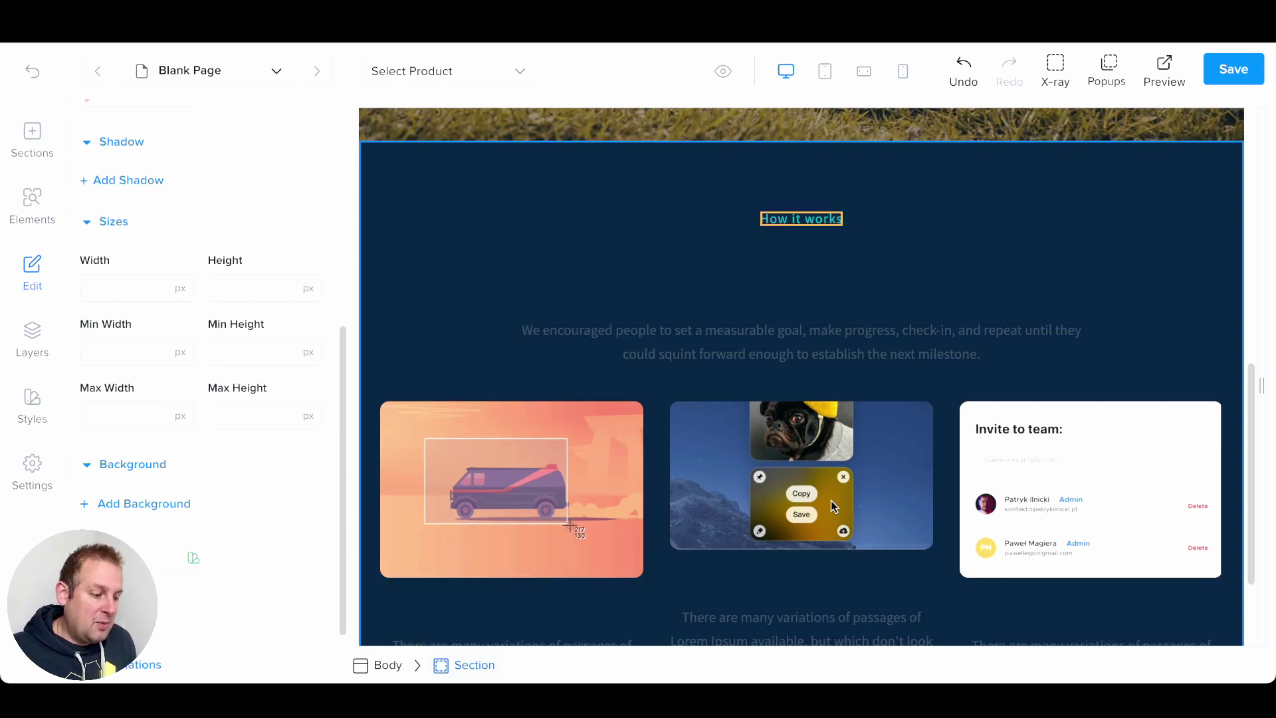
{"action": "left_click", "coordinate": [800, 219]}
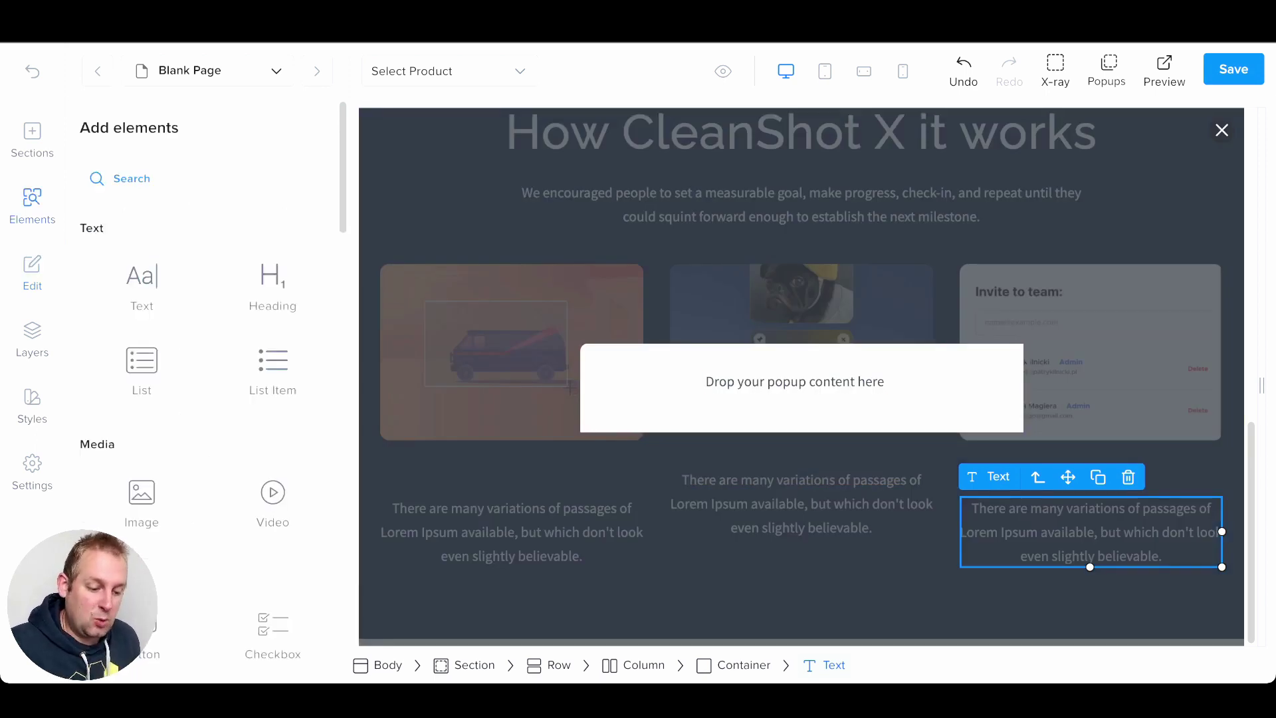
Step: Add an image element to the popup and set its source to the Black Friday alarm clock picture
{"action": "left_click_drag", "start_coordinate": [141, 495], "coordinate": [794, 389]}
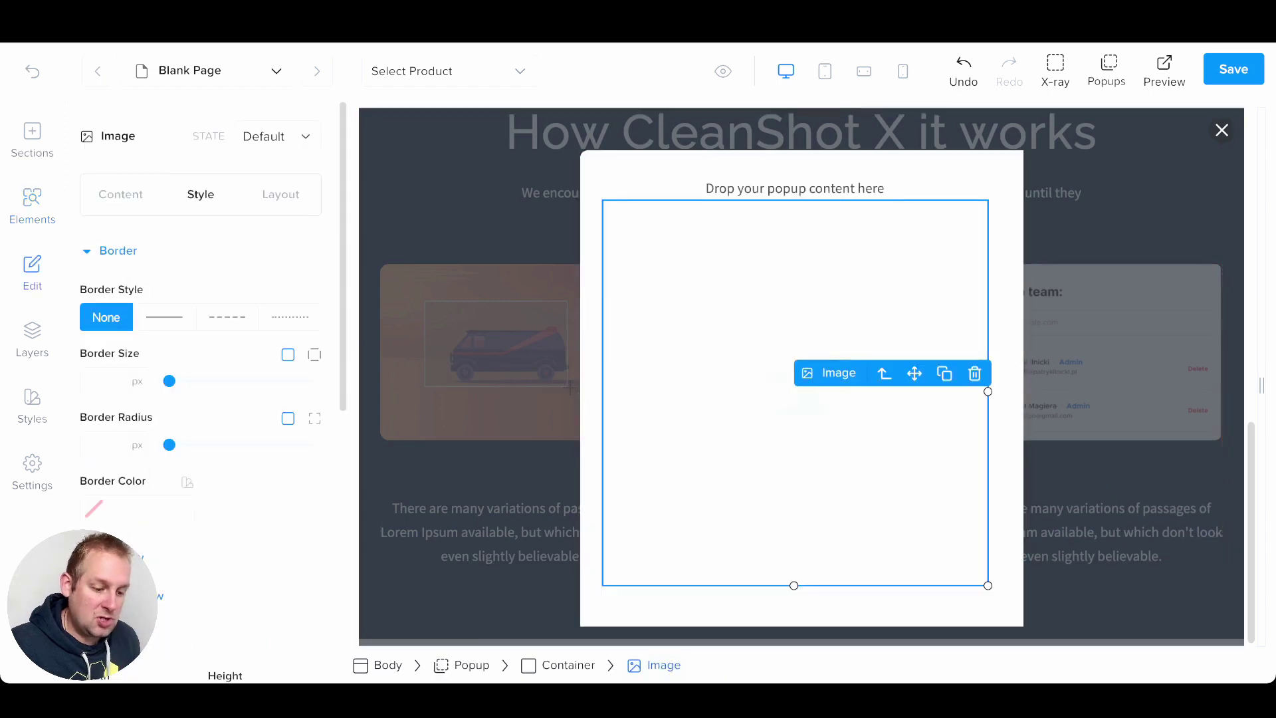
{"action": "left_click", "coordinate": [121, 194]}
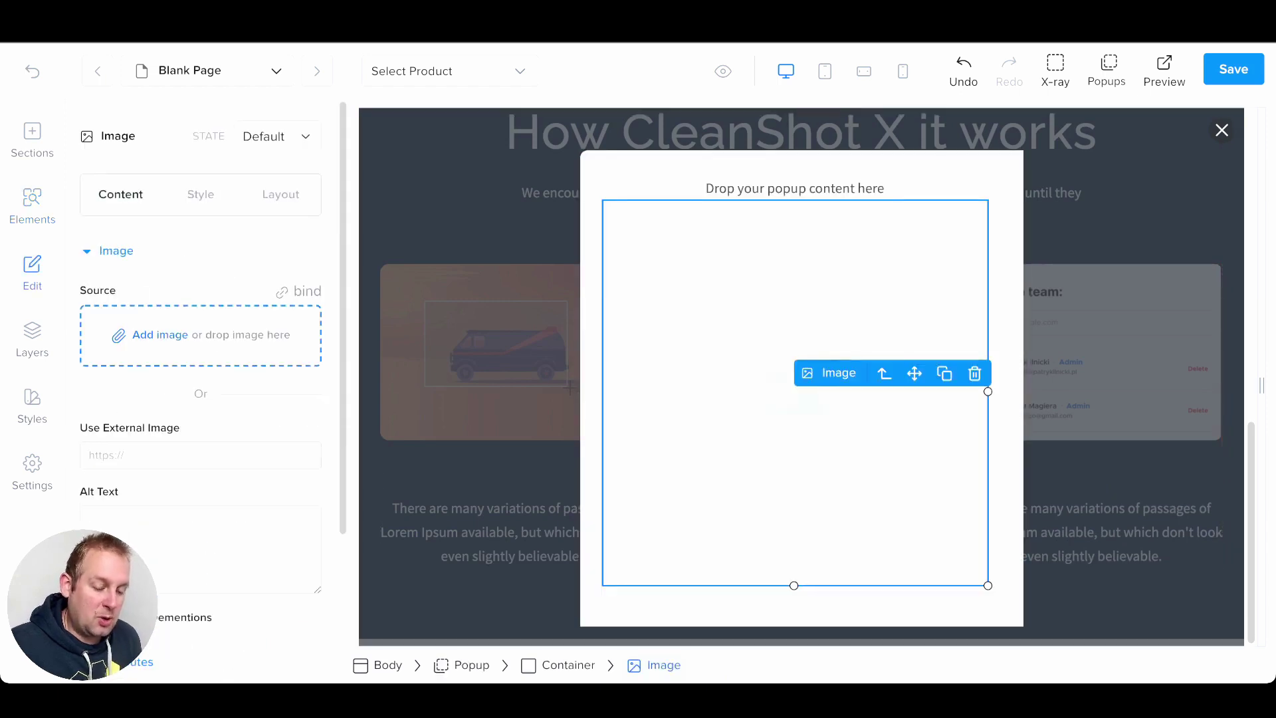
{"action": "left_click", "coordinate": [176, 334]}
{"action": "left_click", "coordinate": [674, 286]}
{"action": "left_click", "coordinate": [1094, 602]}
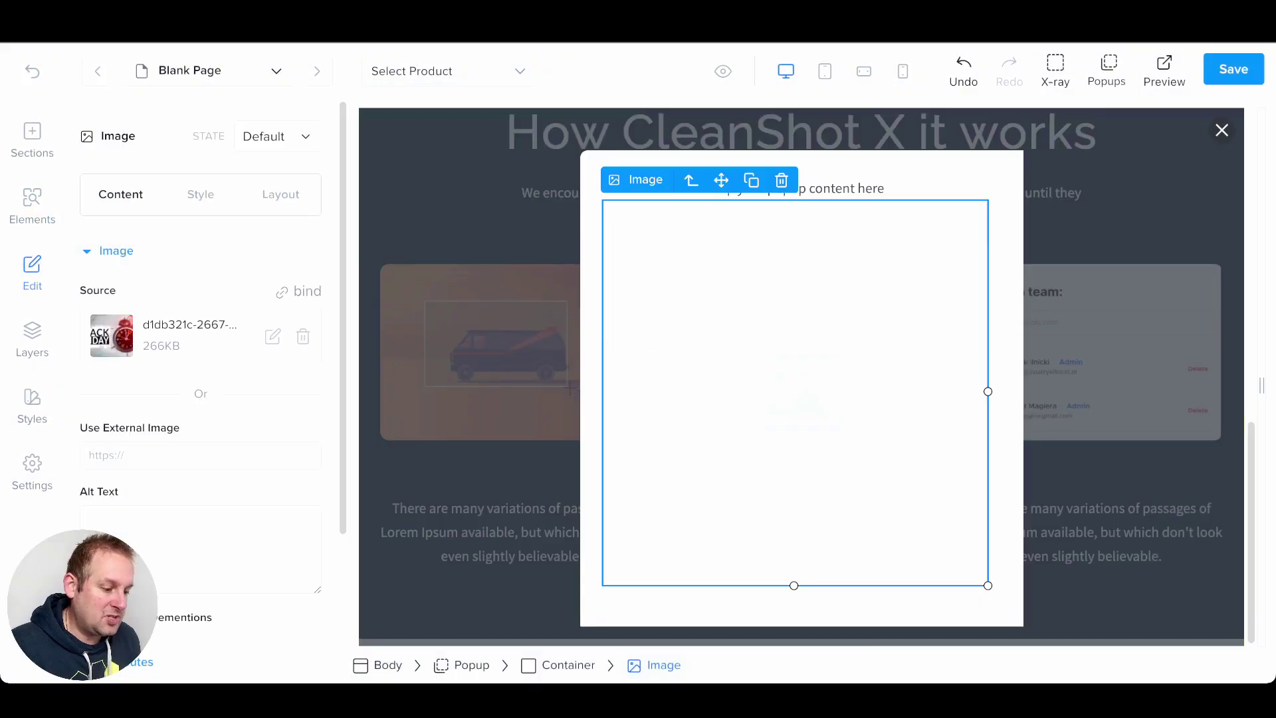
Step: Delete the placeholder text "Drop your popup content here" from the popup
{"action": "left_click", "coordinate": [794, 272]}
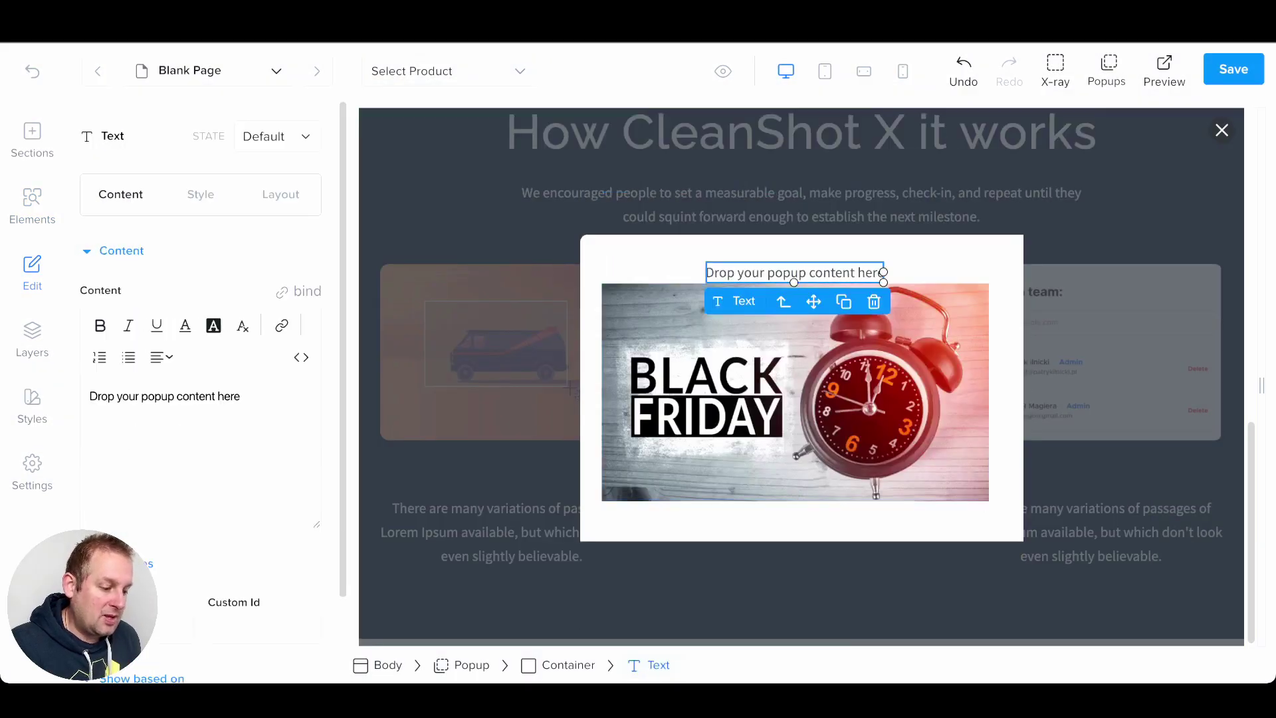
{"action": "double_click", "coordinate": [794, 273]}
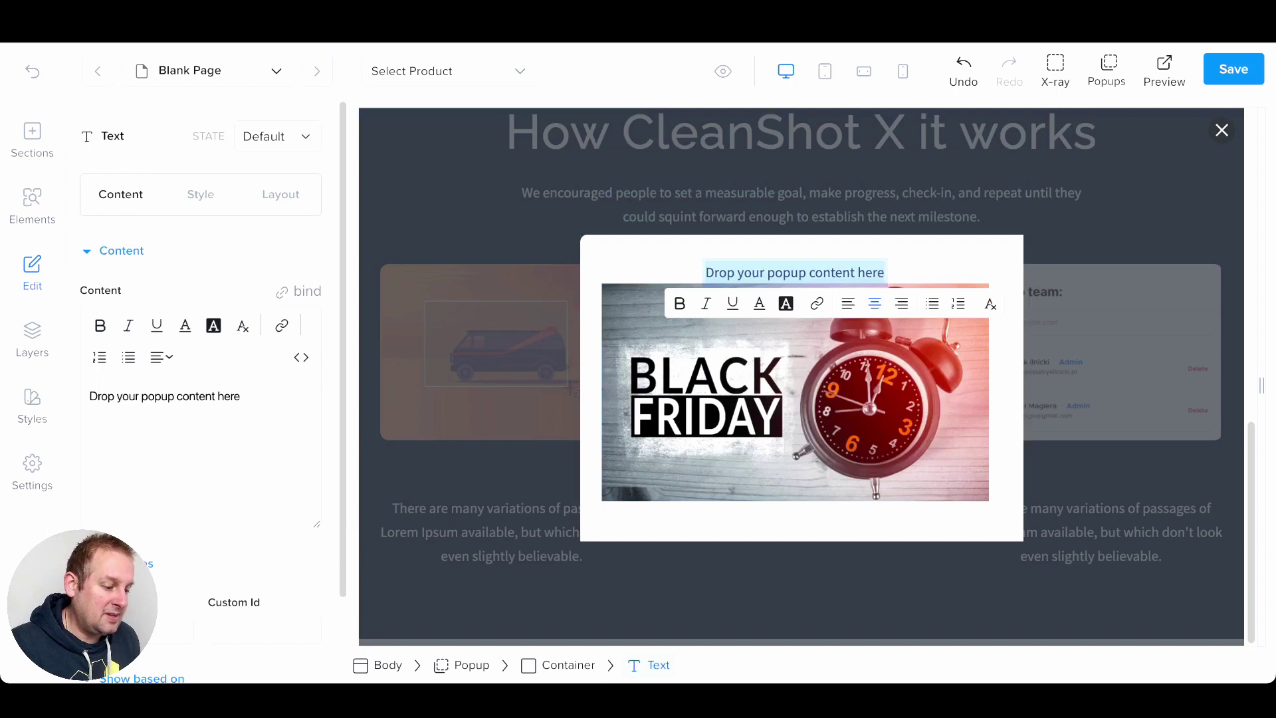
{"action": "left_click", "coordinate": [936, 259]}
{"action": "left_click", "coordinate": [857, 273]}
{"action": "left_click", "coordinate": [874, 300]}
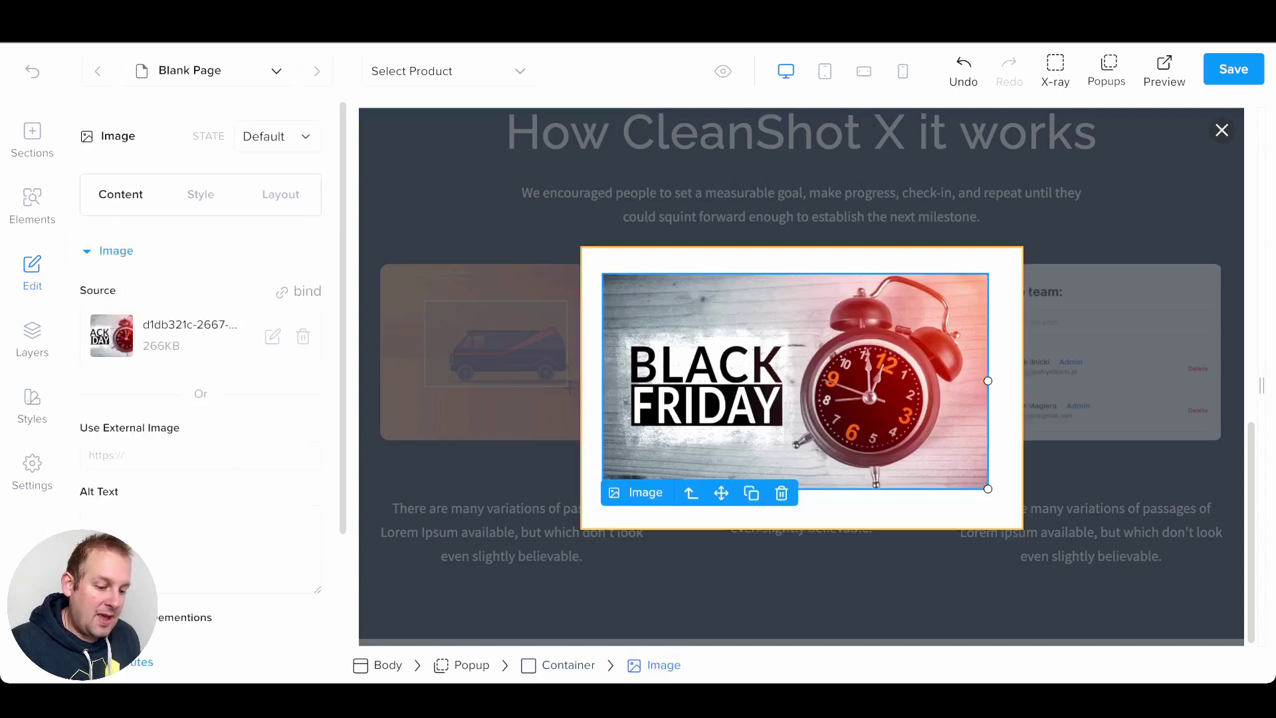
Step: Add a heading reading "Black Friday" above the image in the popup
{"action": "left_click", "coordinate": [32, 205]}
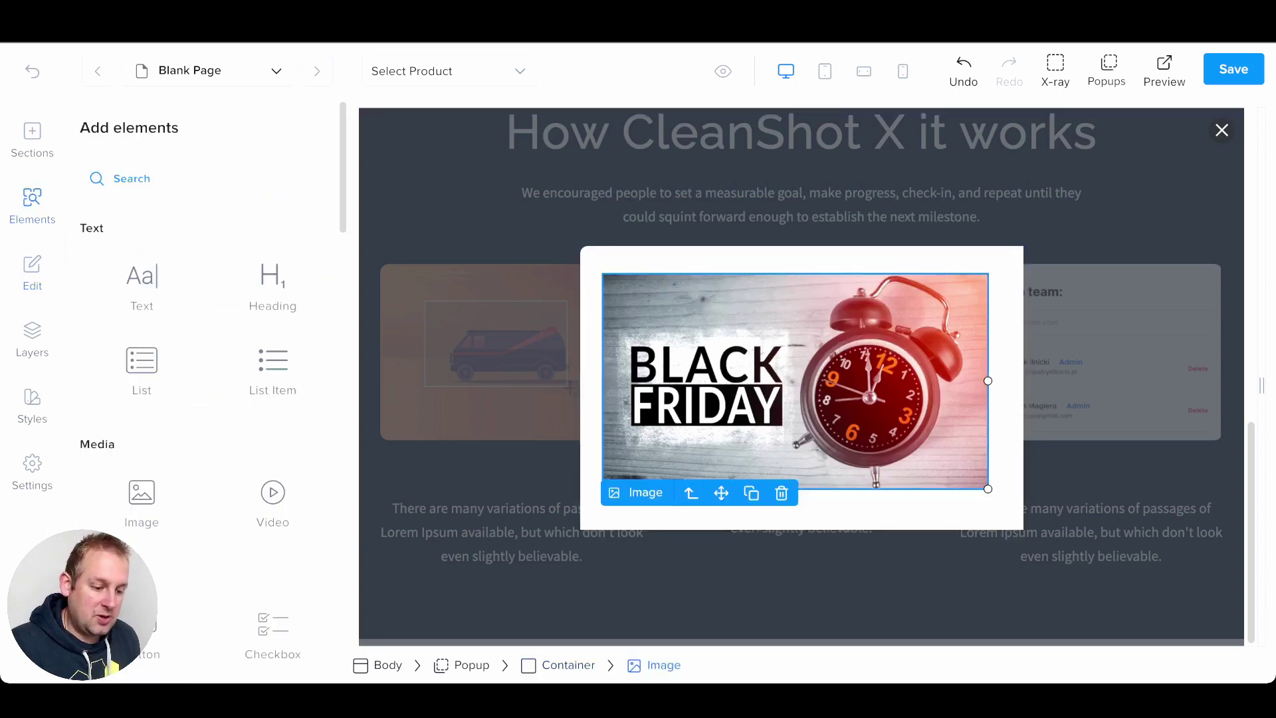
{"action": "left_click_drag", "start_coordinate": [272, 286], "coordinate": [793, 269]}
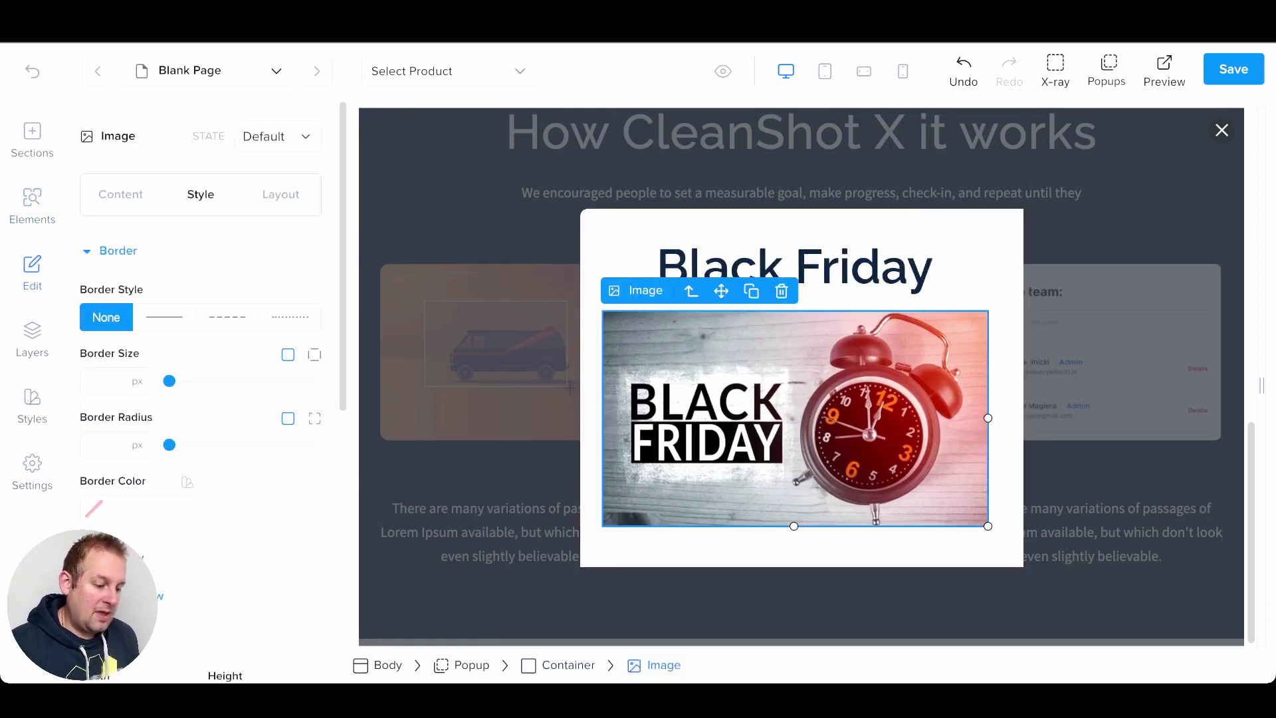
{"action": "left_click", "coordinate": [691, 288]}
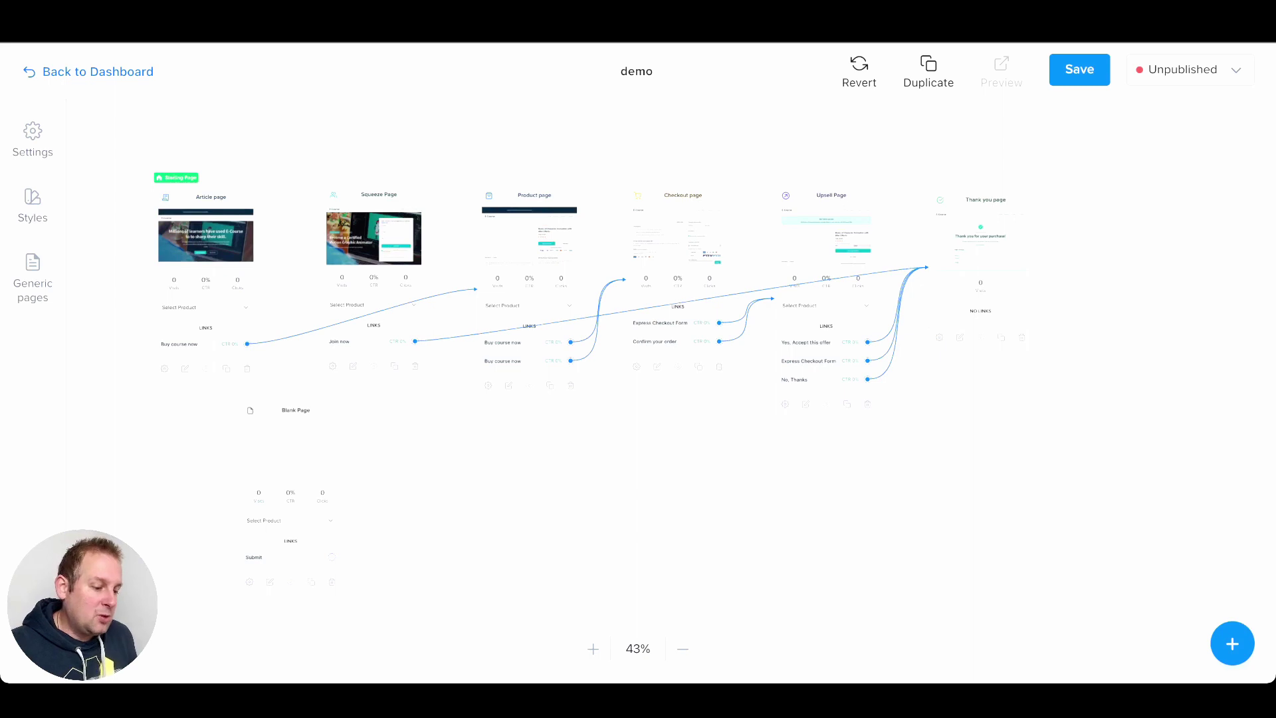
Step: Rearrange the funnel canvas by repositioning the Blank, Article, Squeeze and Product pages
{"action": "left_click_drag", "start_coordinate": [290, 439], "coordinate": [262, 462]}
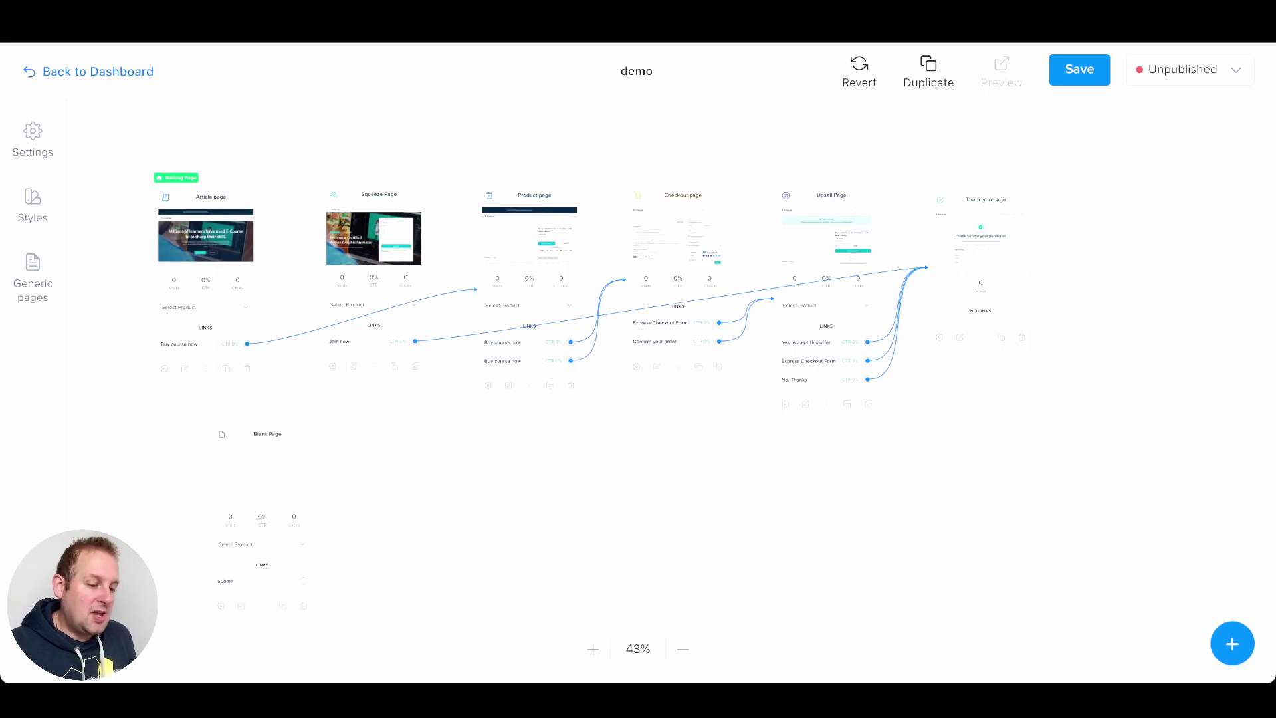
{"action": "left_click_drag", "start_coordinate": [211, 197], "coordinate": [178, 147]}
{"action": "left_click_drag", "start_coordinate": [379, 194], "coordinate": [330, 150]}
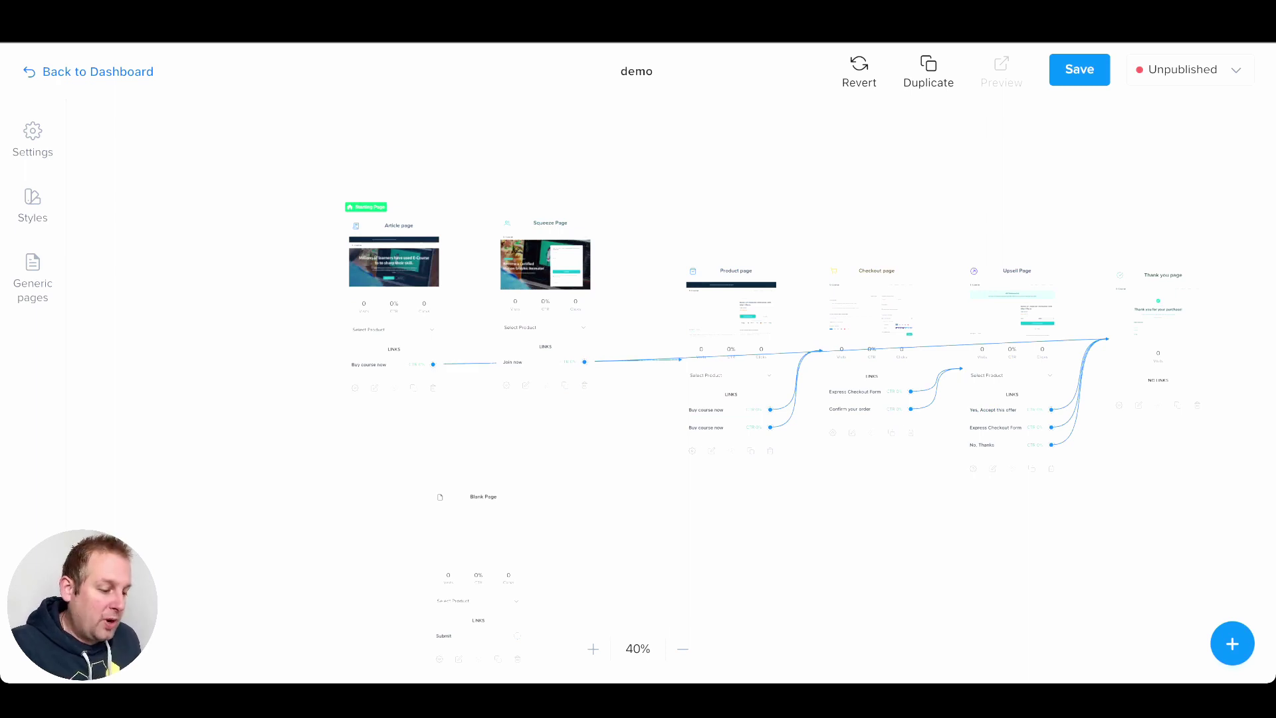
{"action": "scroll", "coordinate": [710, 330], "scroll_direction": "up", "scroll_amount": 5}
{"action": "scroll", "coordinate": [698, 332], "scroll_direction": "down", "scroll_amount": 3}
{"action": "left_click_drag", "start_coordinate": [717, 425], "coordinate": [560, 402]}
{"action": "scroll", "coordinate": [552, 304], "scroll_direction": "up", "scroll_amount": 3}
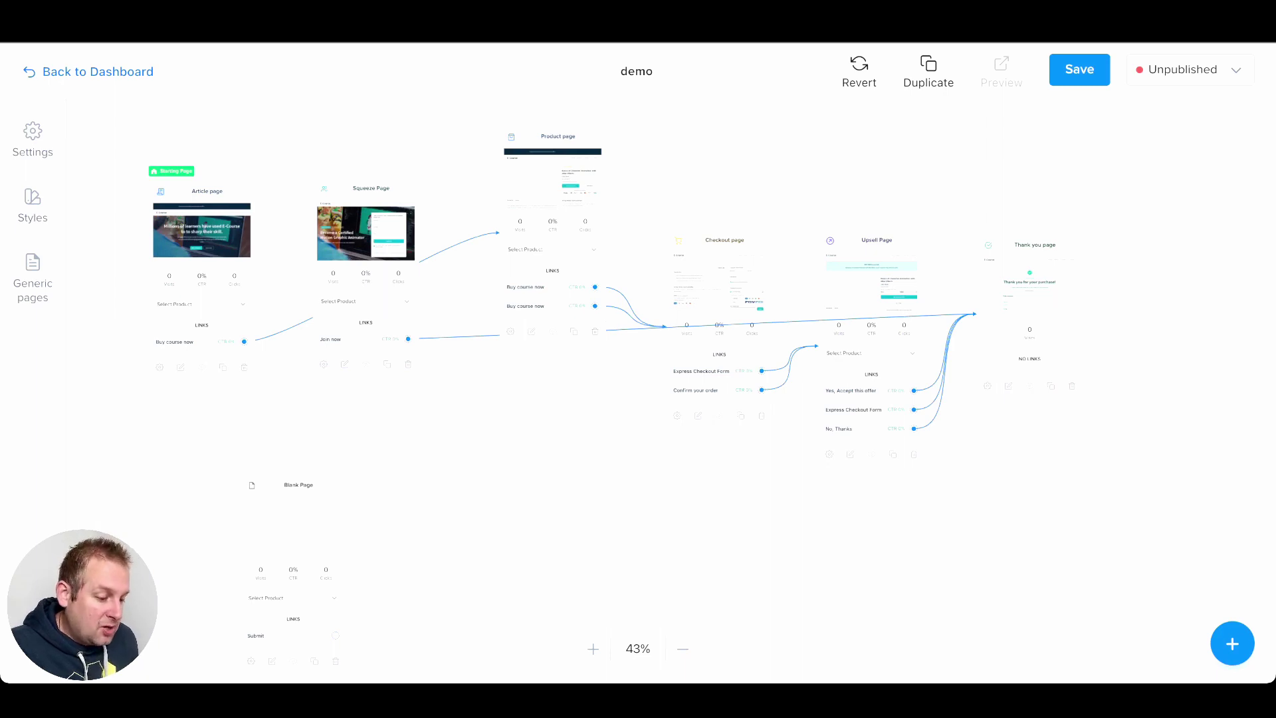
Step: Link the Product page's first "Buy course now" link to the Upsell page, and open the funnel's publication status options
{"action": "left_click_drag", "start_coordinate": [595, 287], "coordinate": [880, 111]}
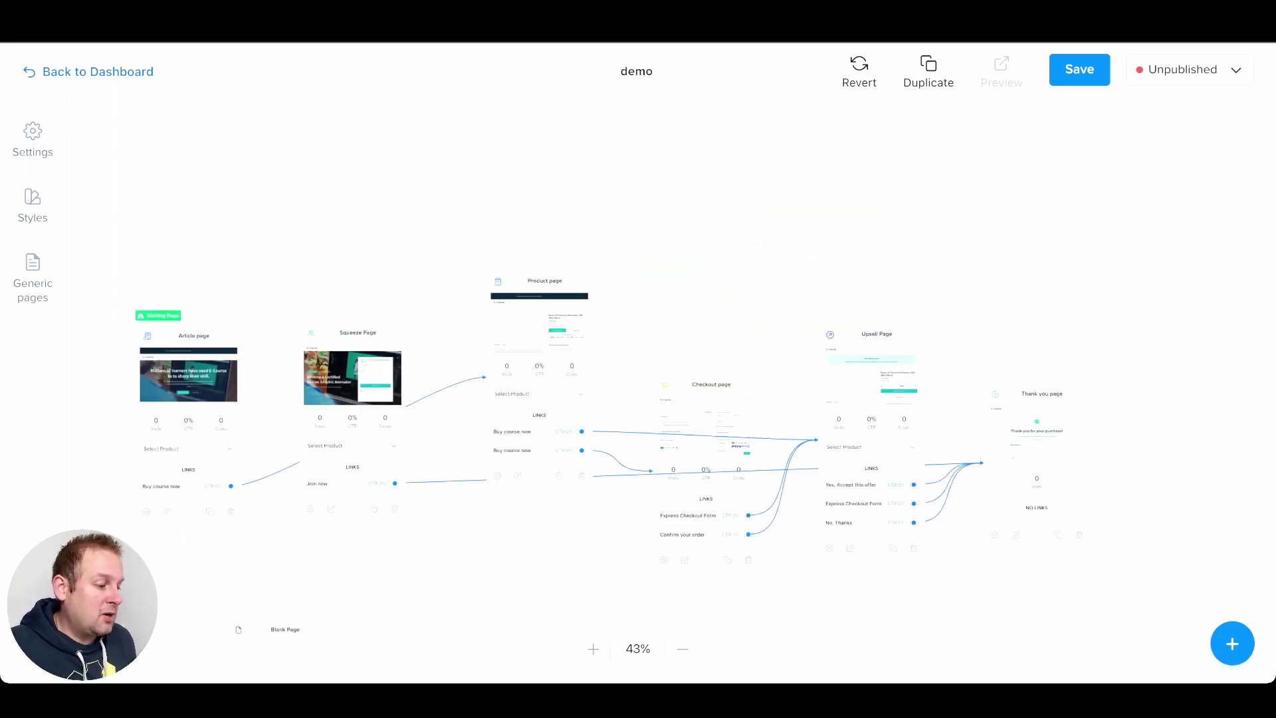
{"action": "left_click", "coordinate": [1190, 70]}
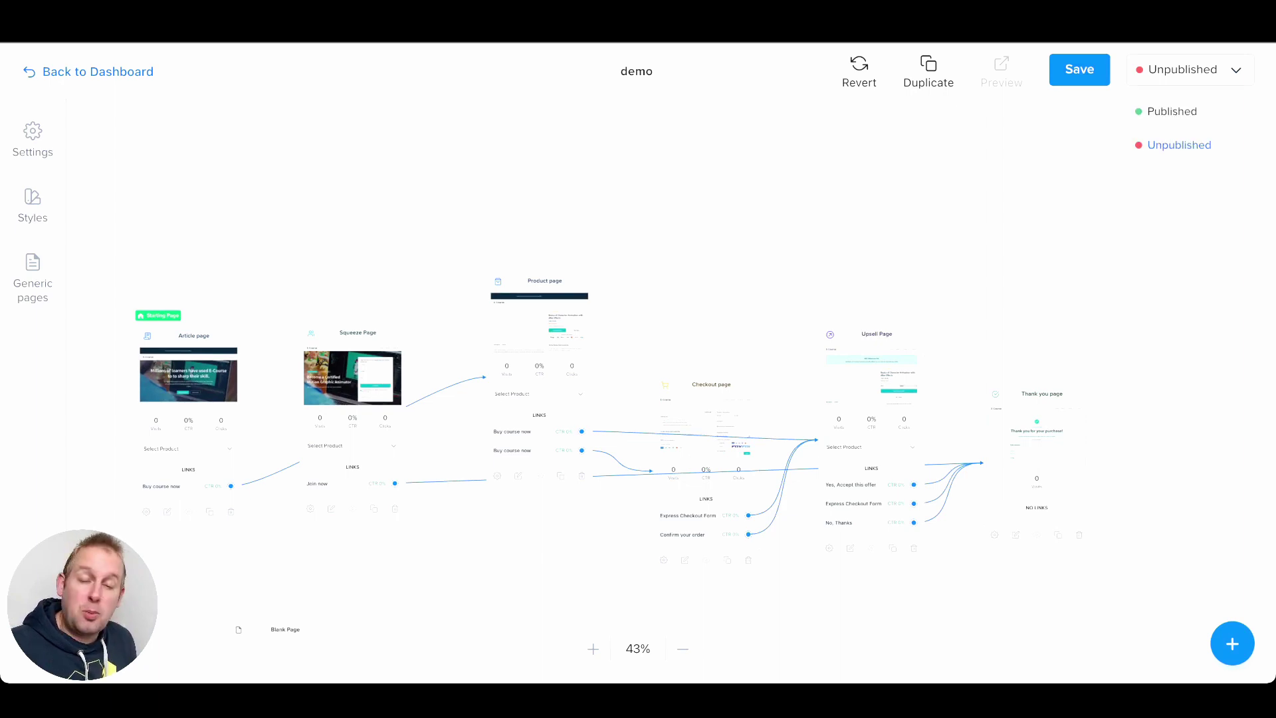